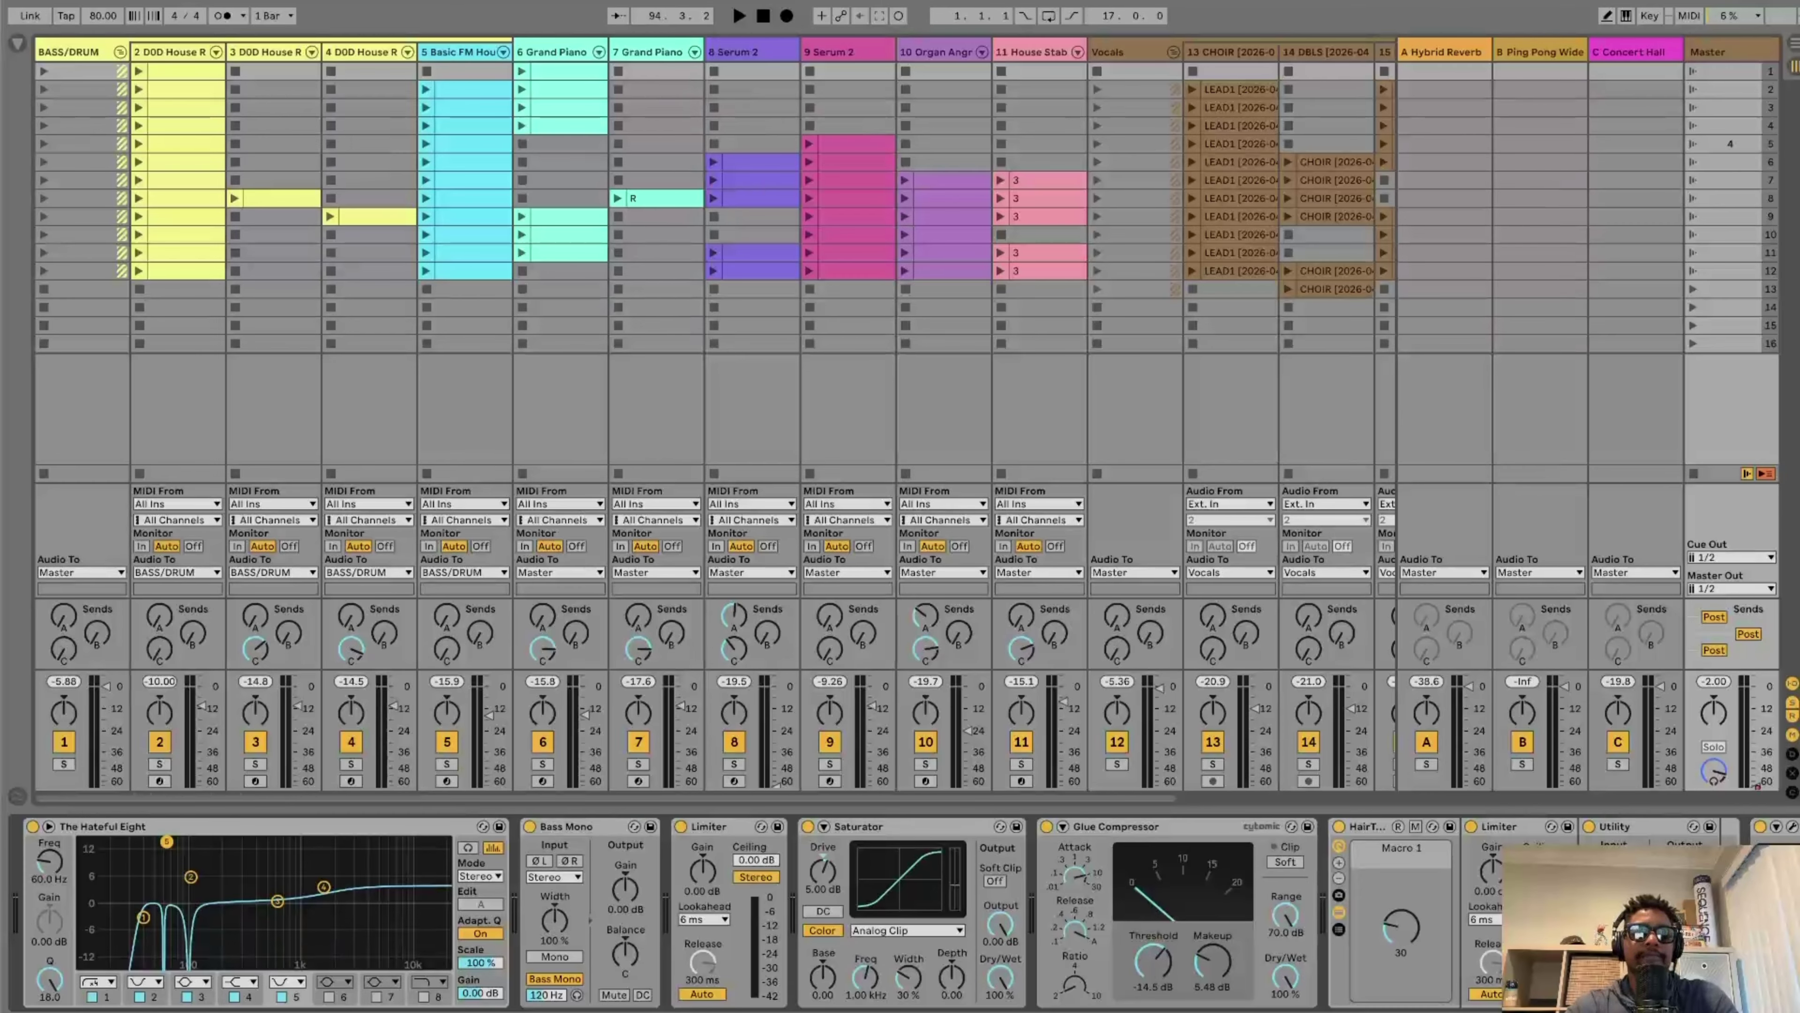
Step: Launch scene 1 to play the song from its first section
click(1692, 72)
click(1692, 72)
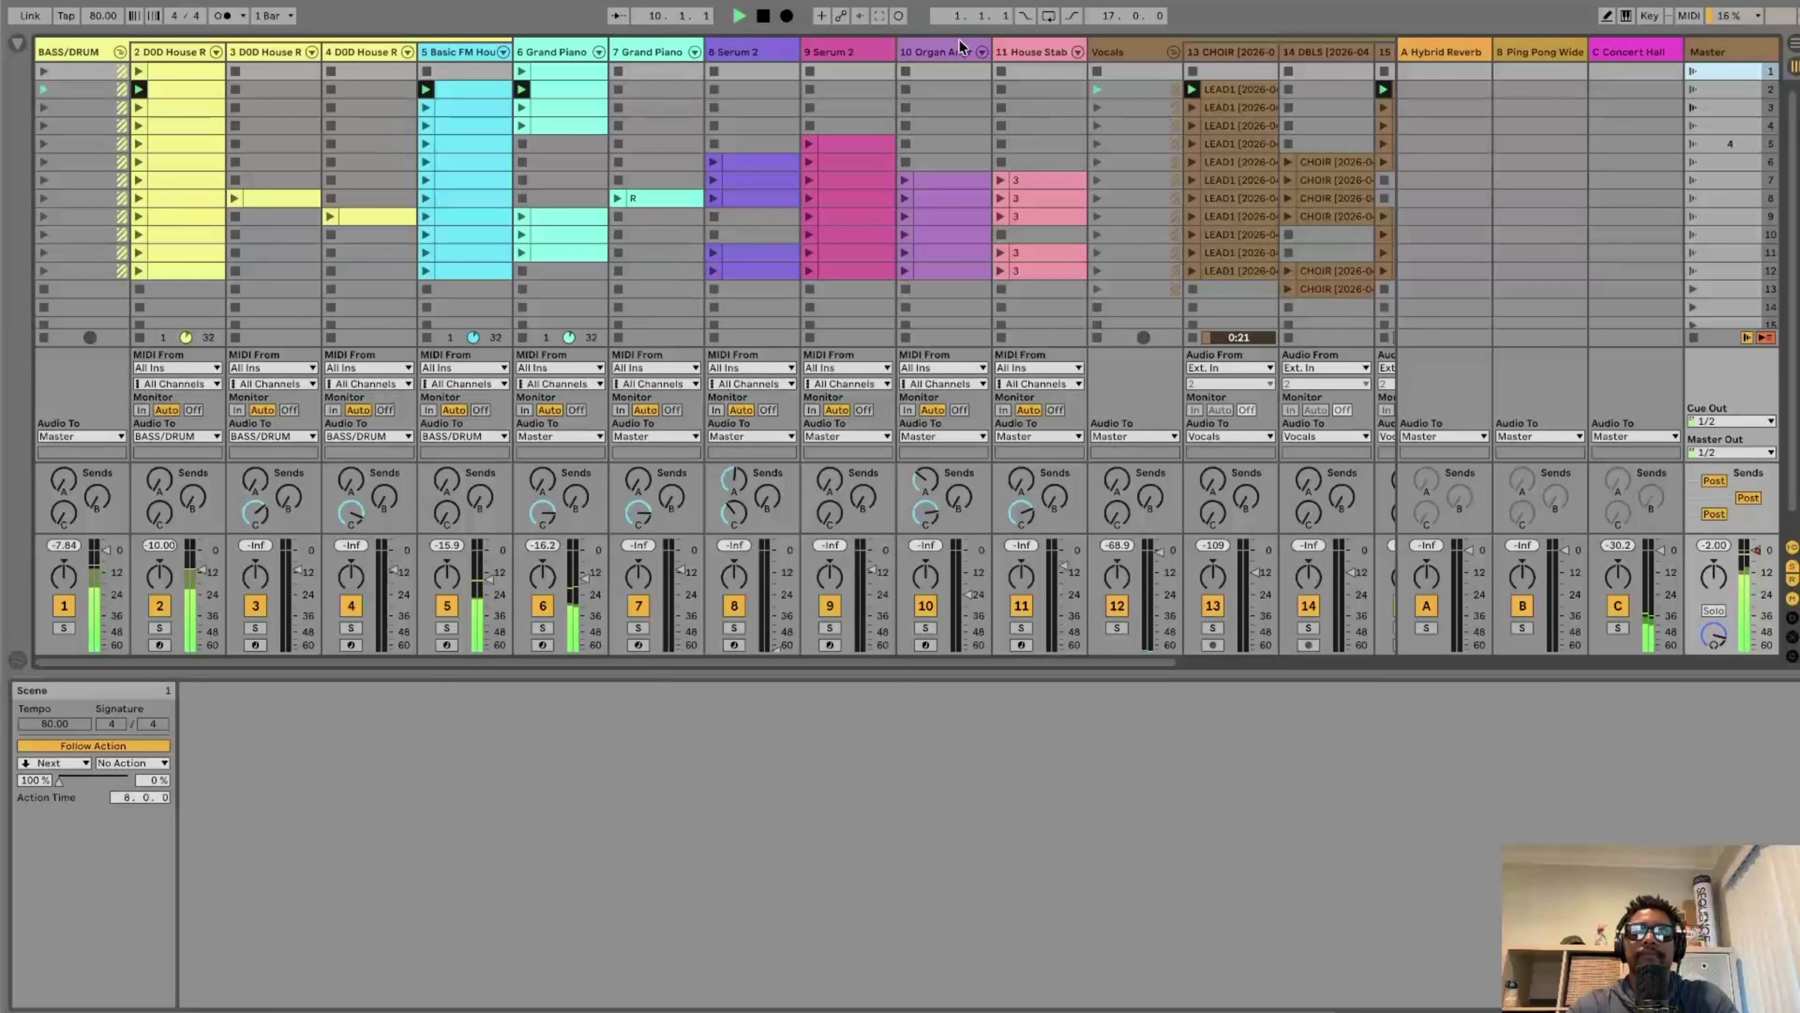
click(1746, 55)
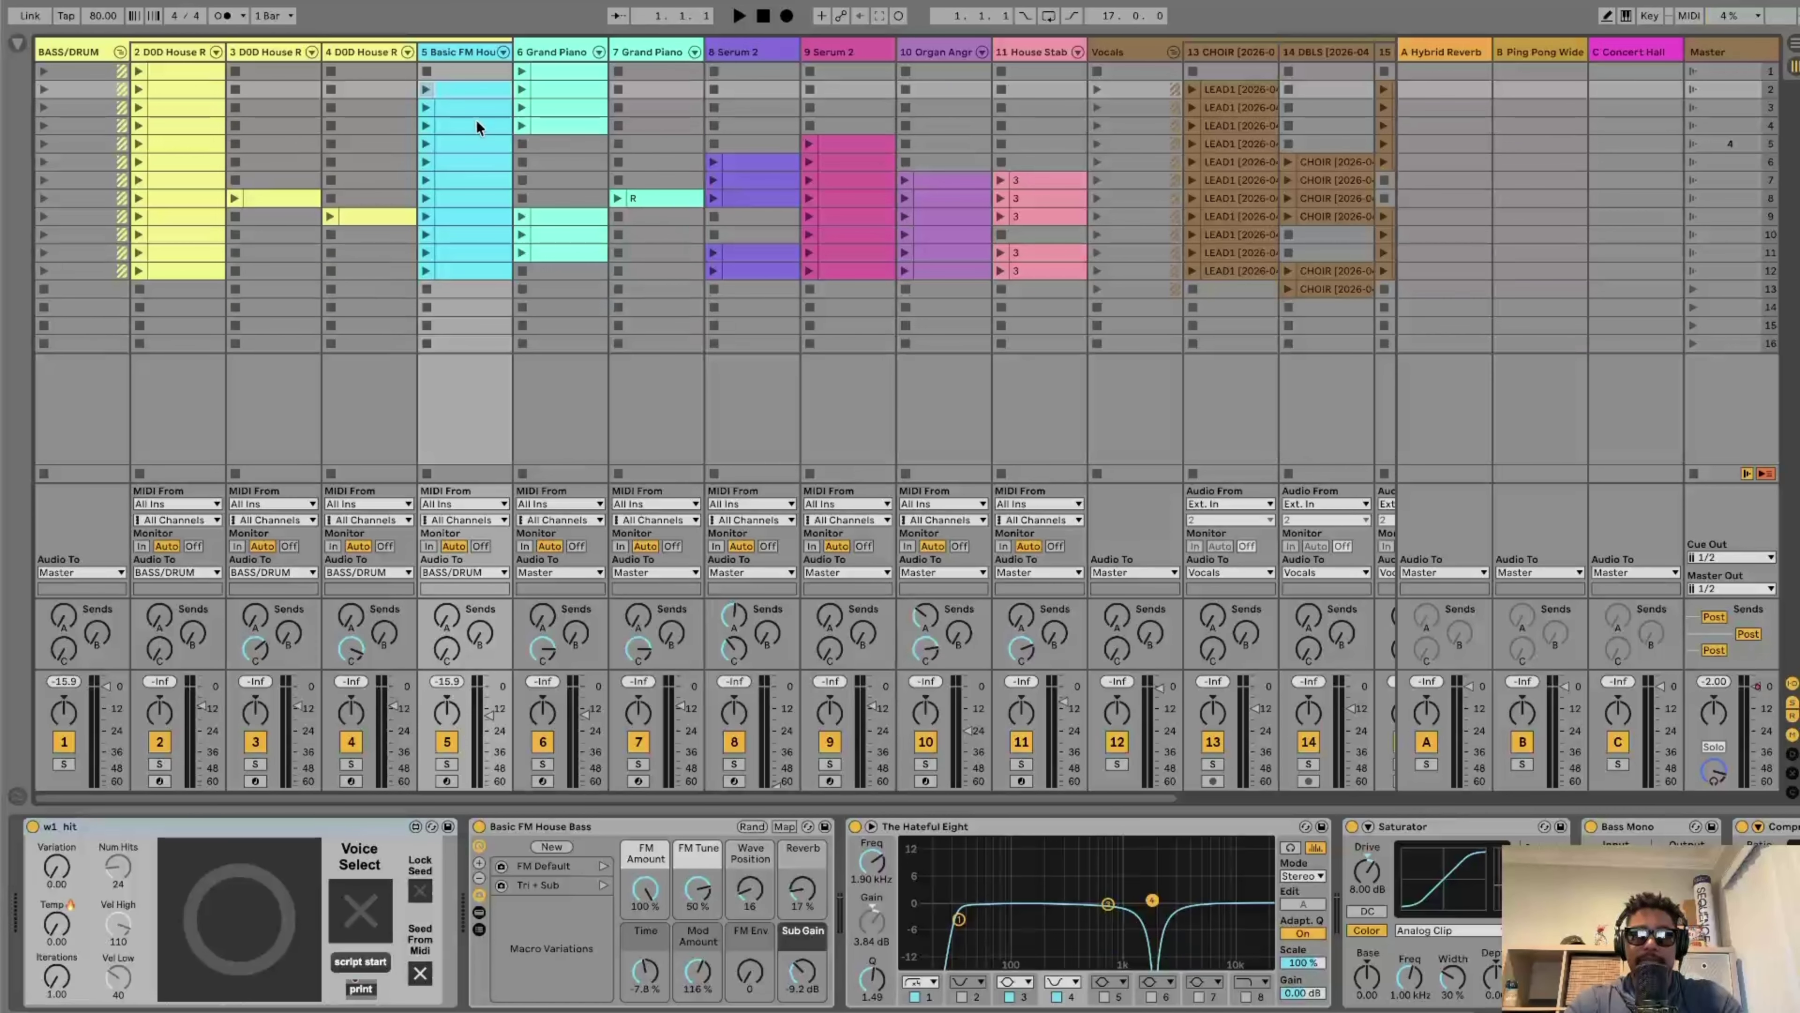
Step: Audition the scene 2 clip on the Basic FM House bass track, then stop all clips and playback
click(426, 88)
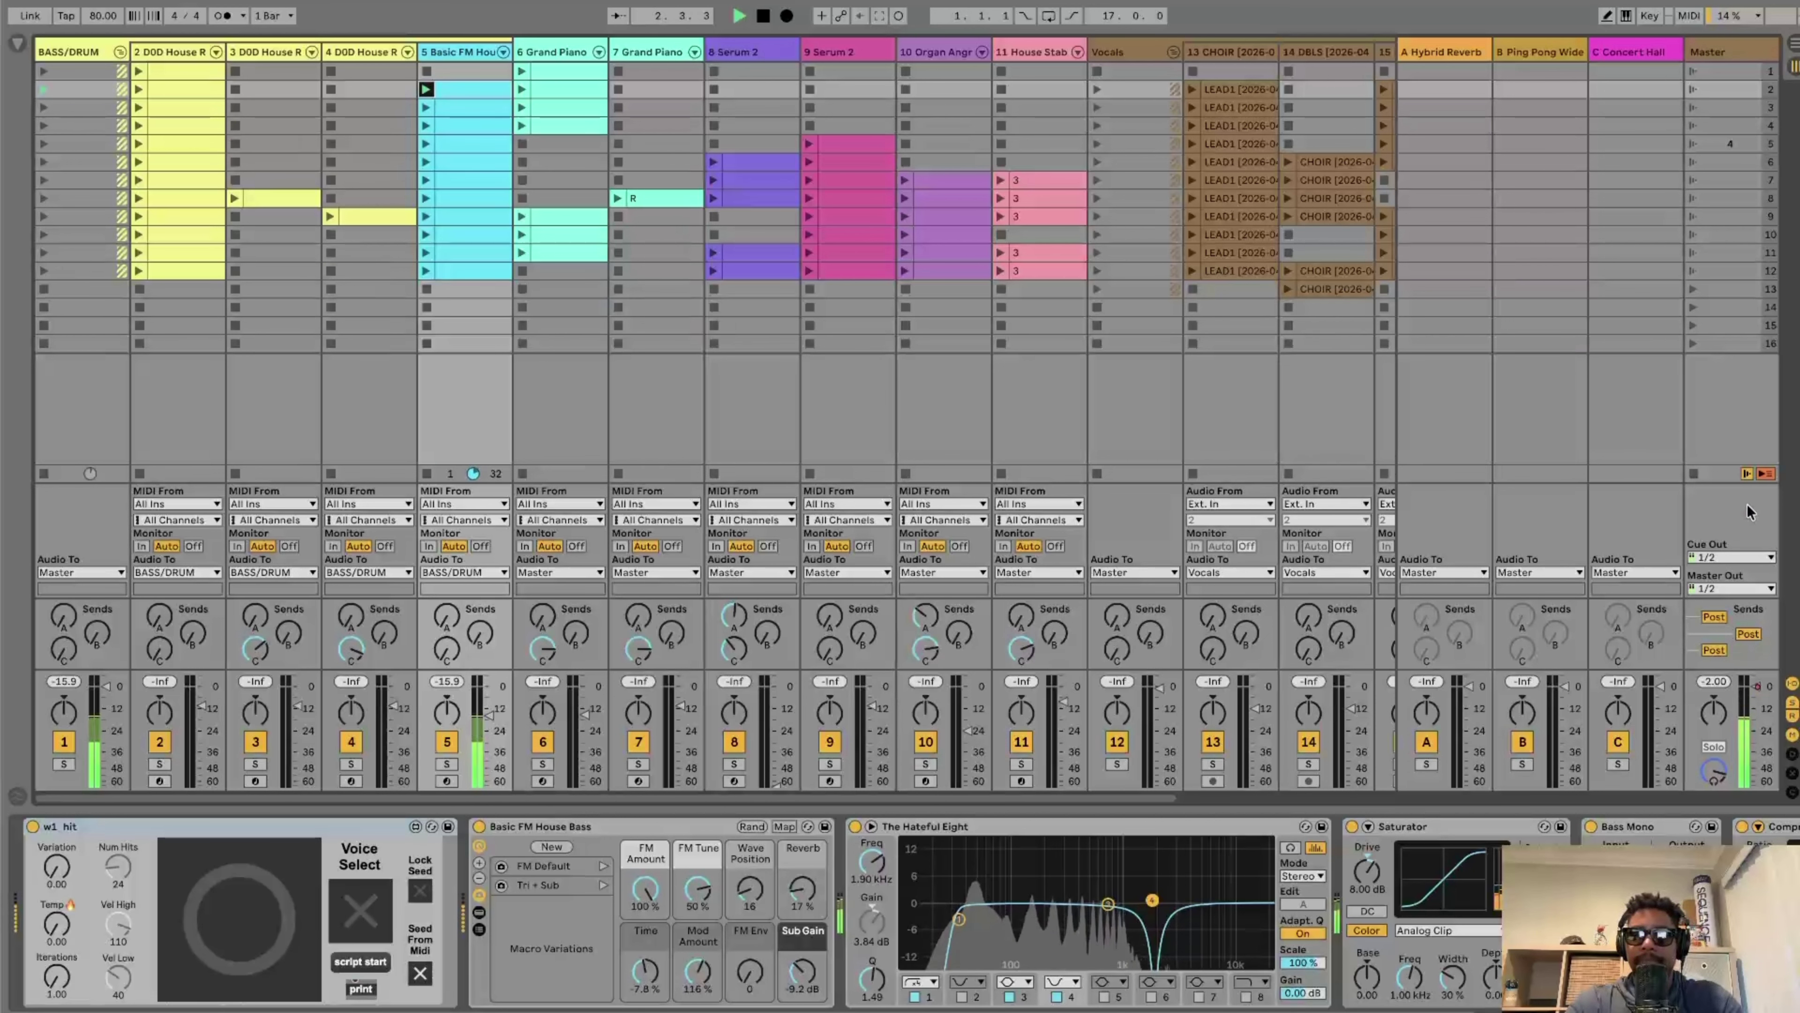
click(1693, 473)
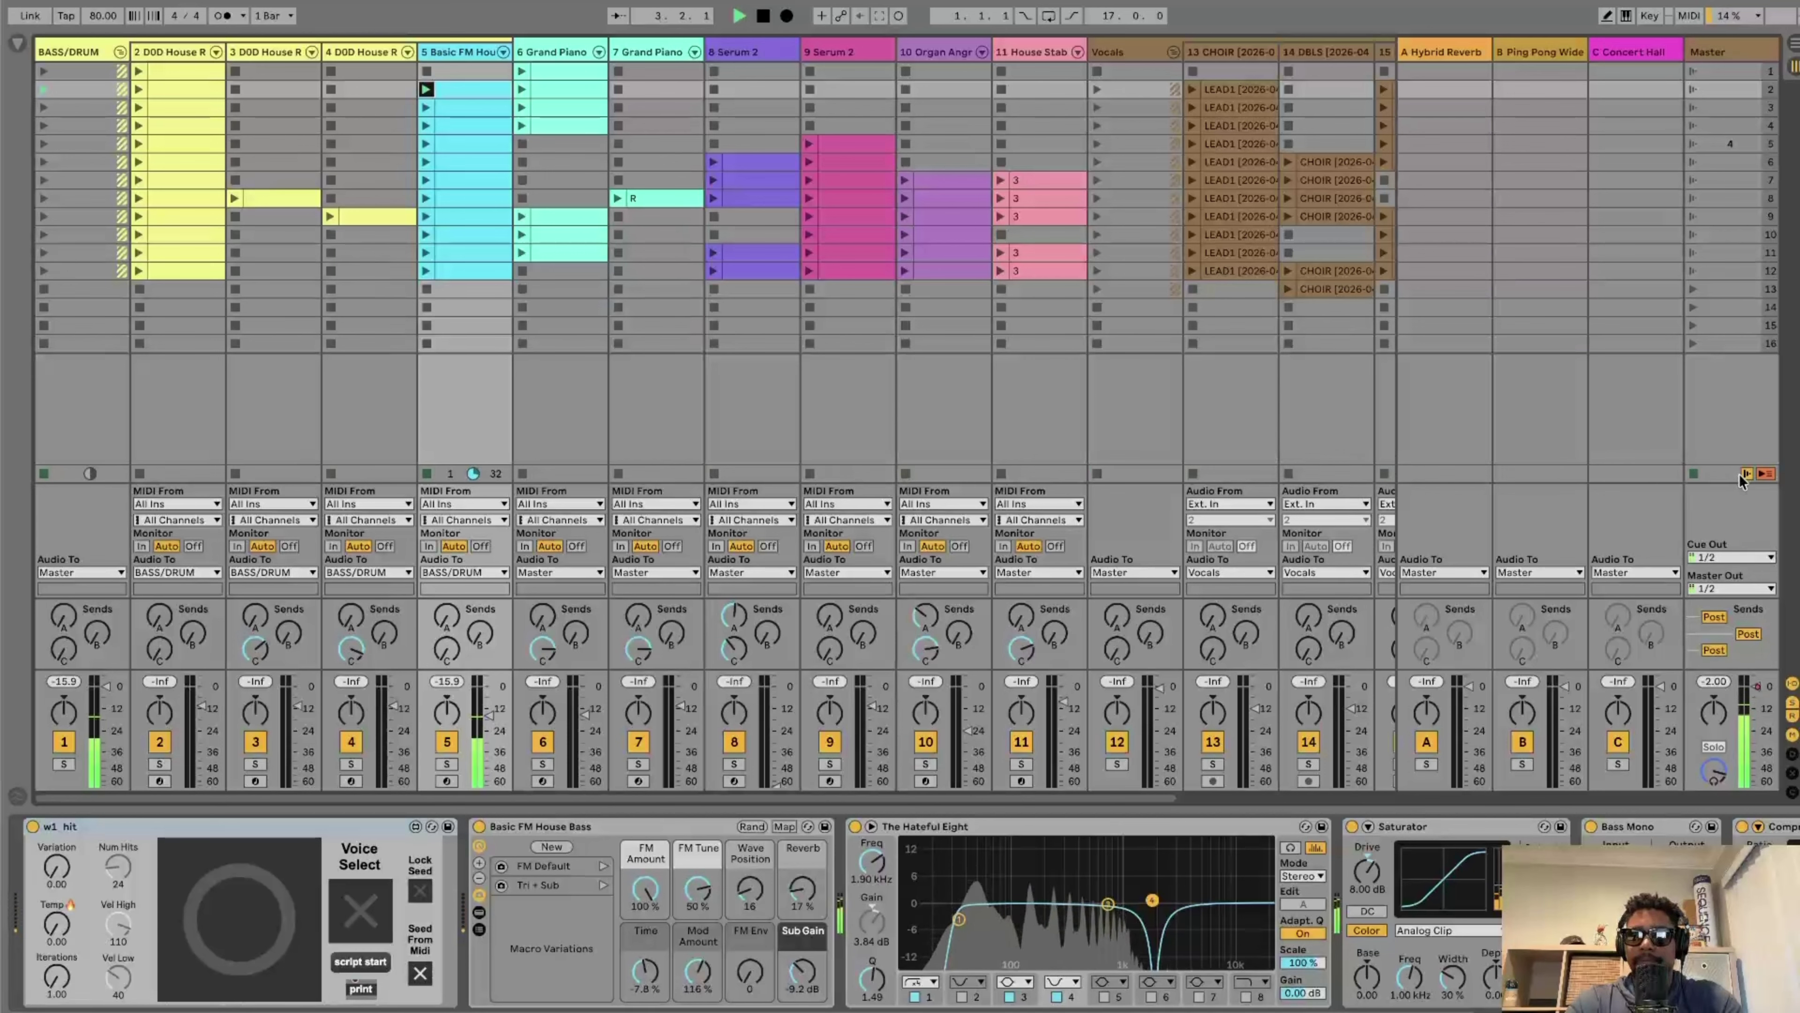
click(763, 16)
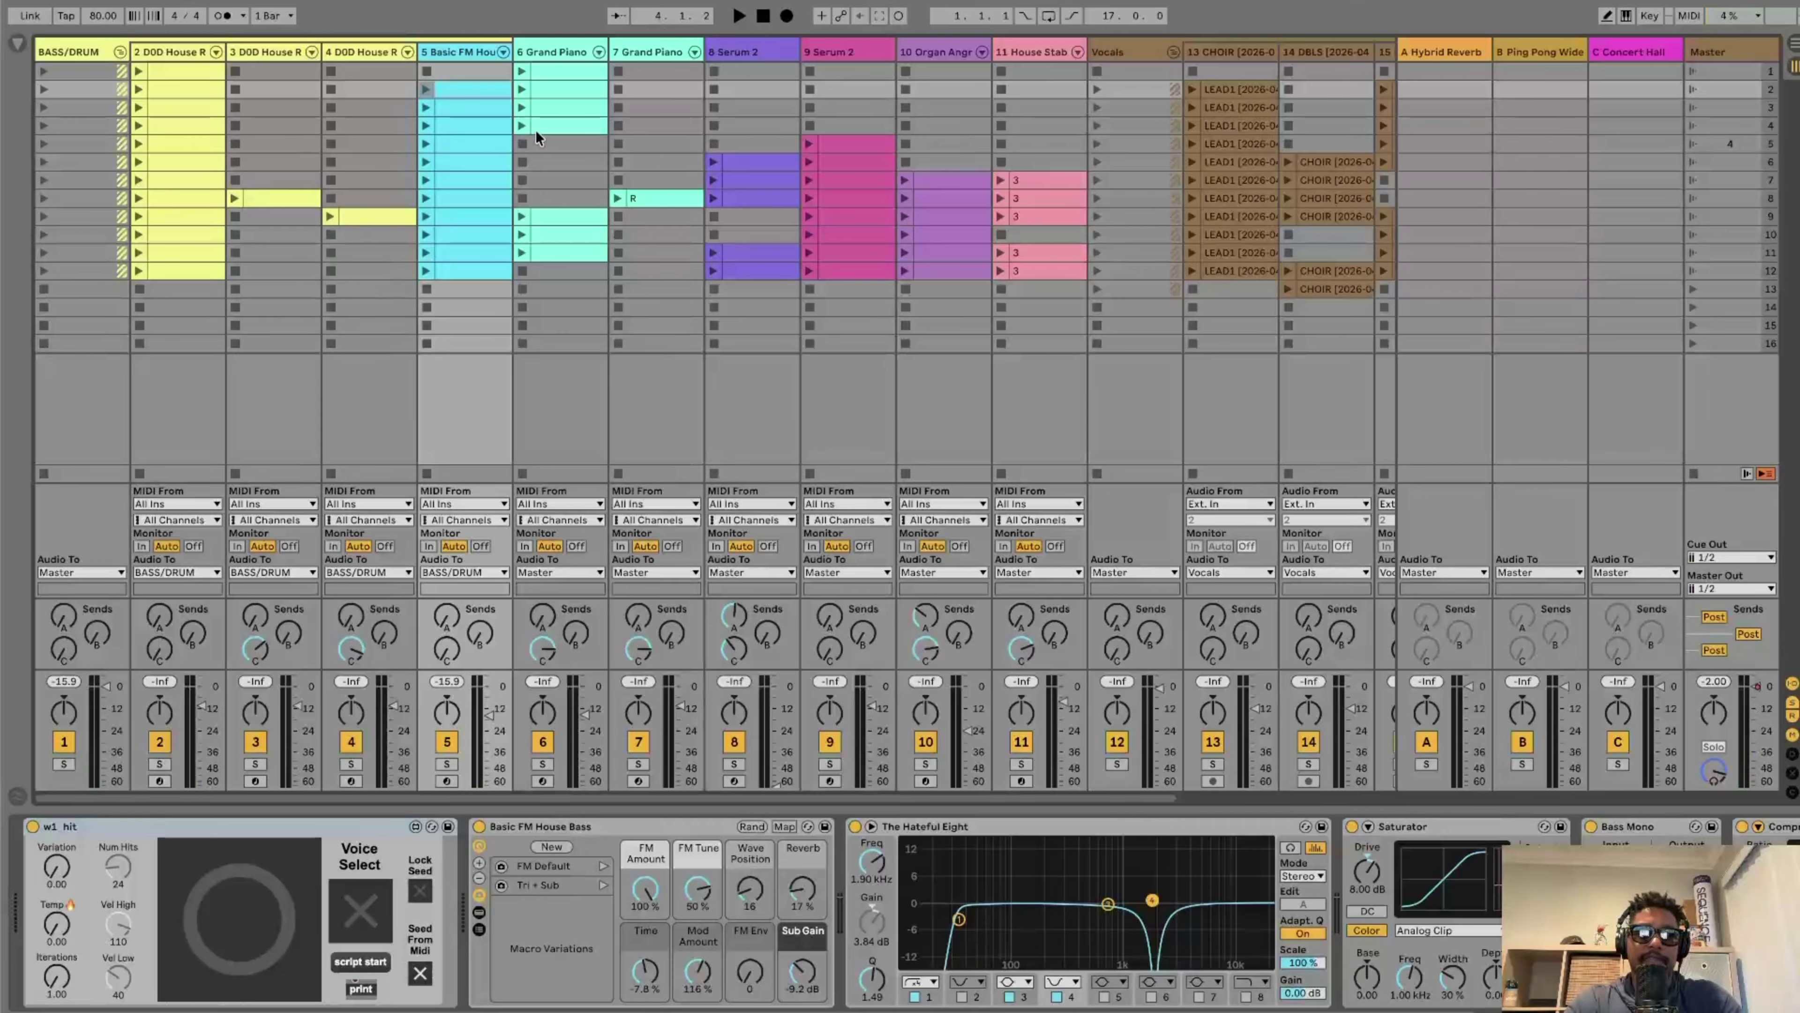
Step: Create an empty MIDI clip in the scene 1 slot of the Basic FM House bass track and check the track's w1 hit device
double_click(463, 72)
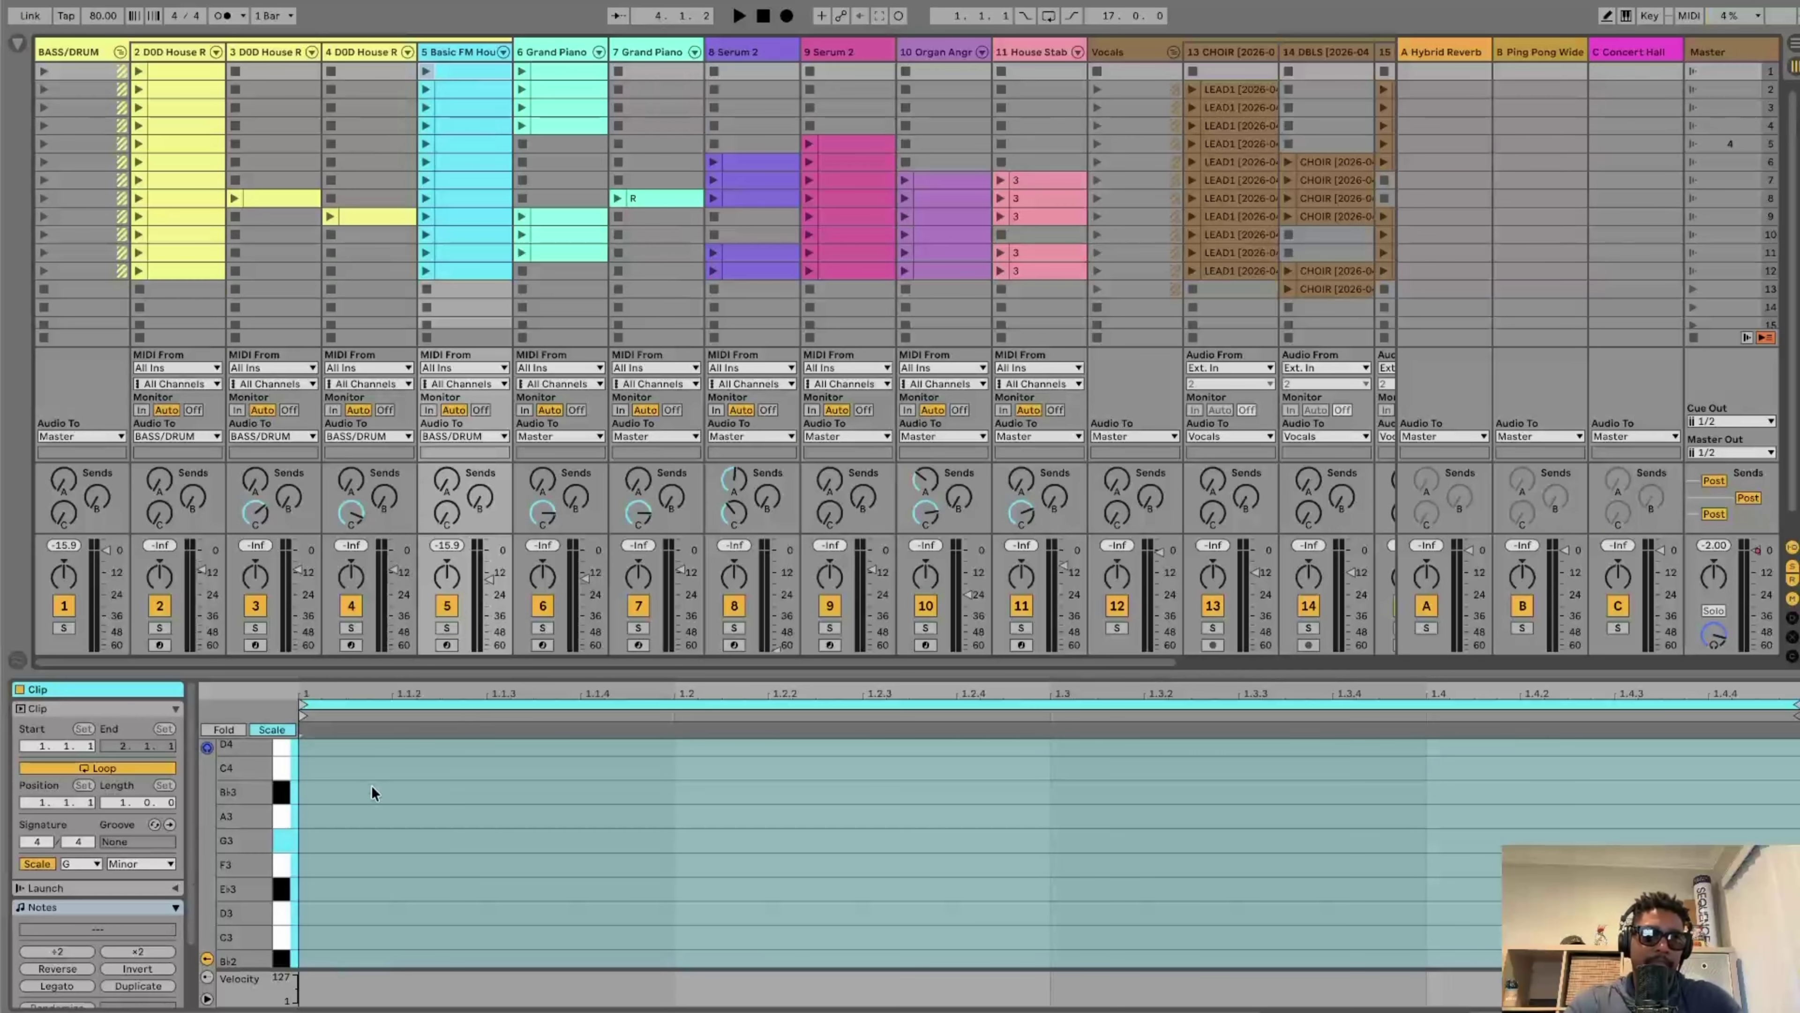
key(shift+Tab)
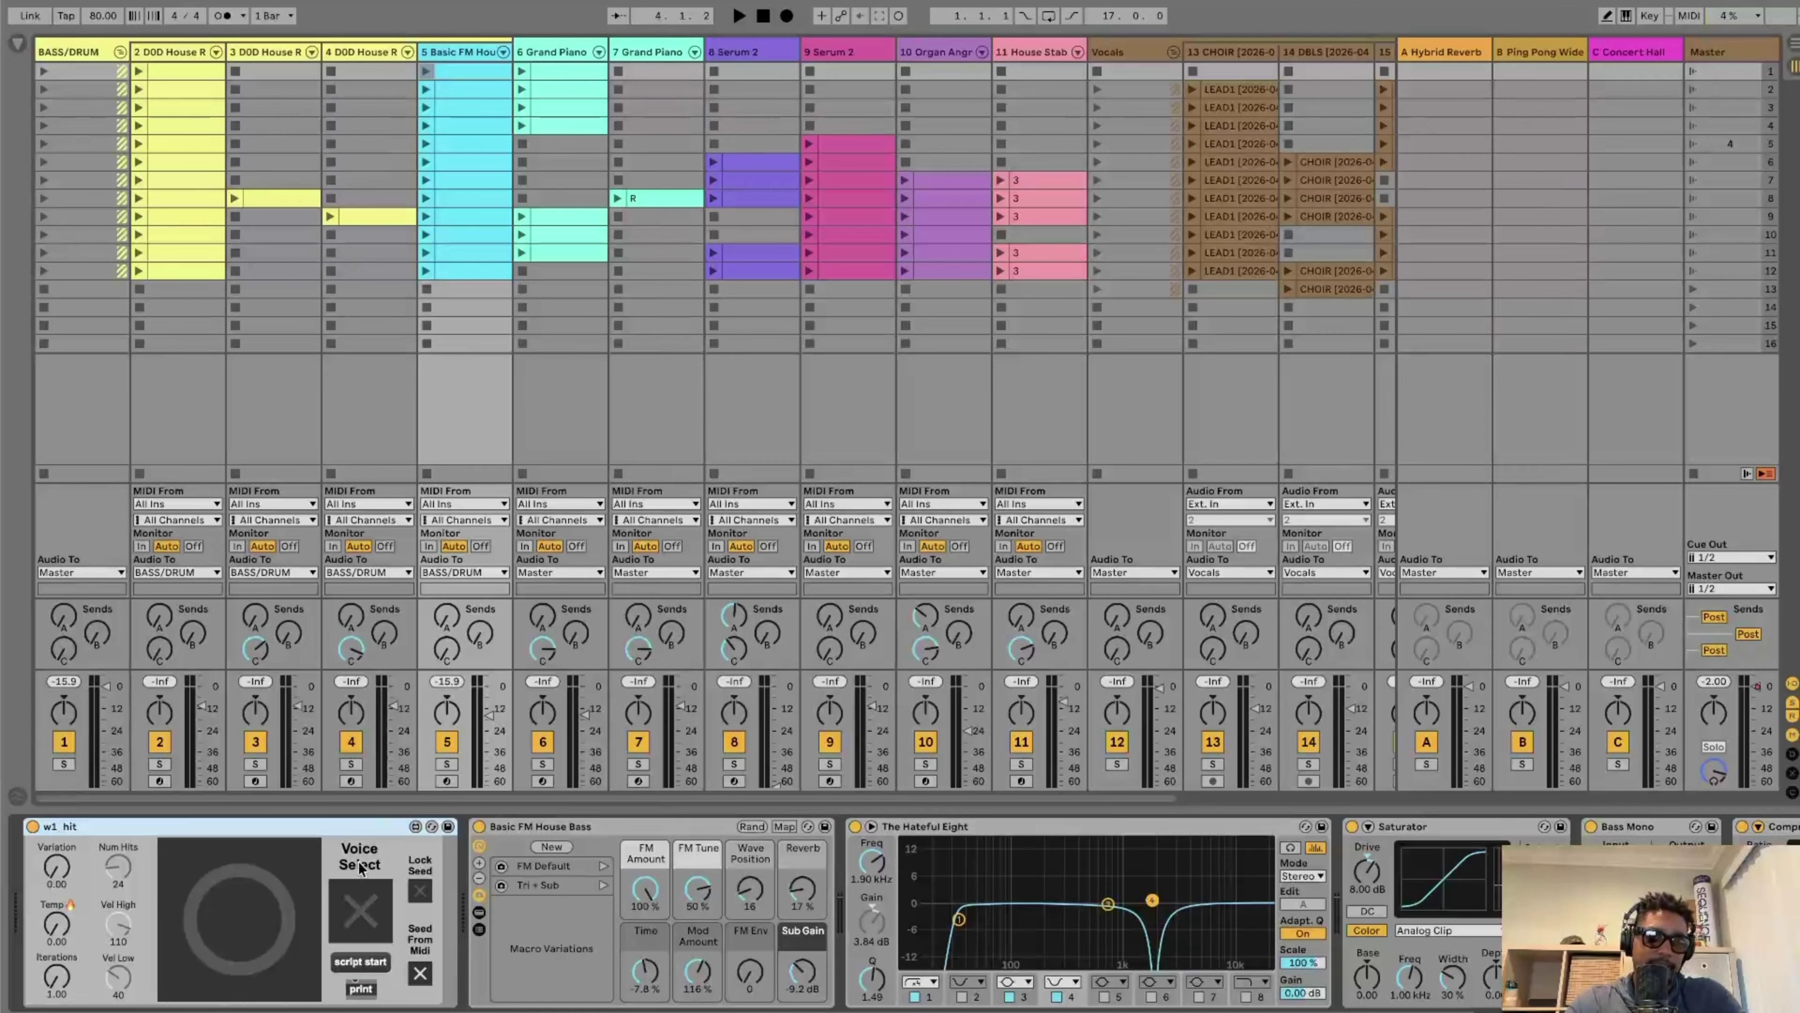
click(359, 908)
key(shift+Tab)
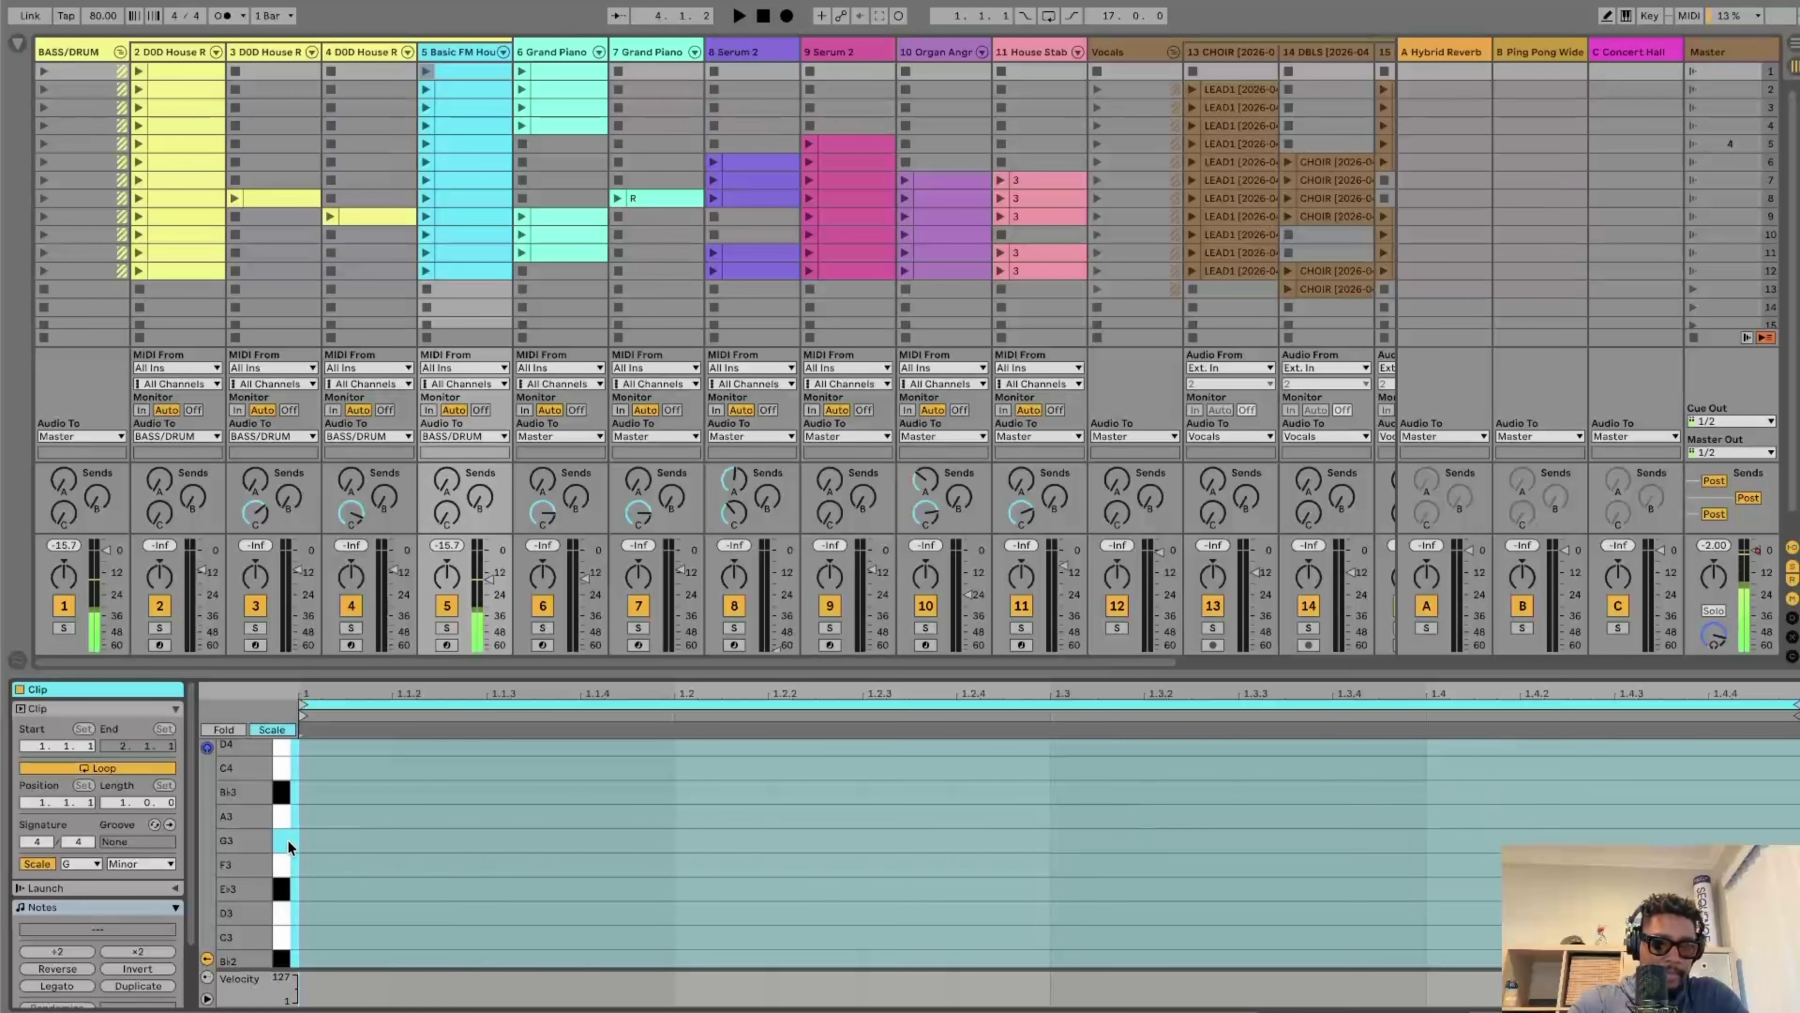
scroll(288, 840, down, 5)
scroll(288, 840, down, 5)
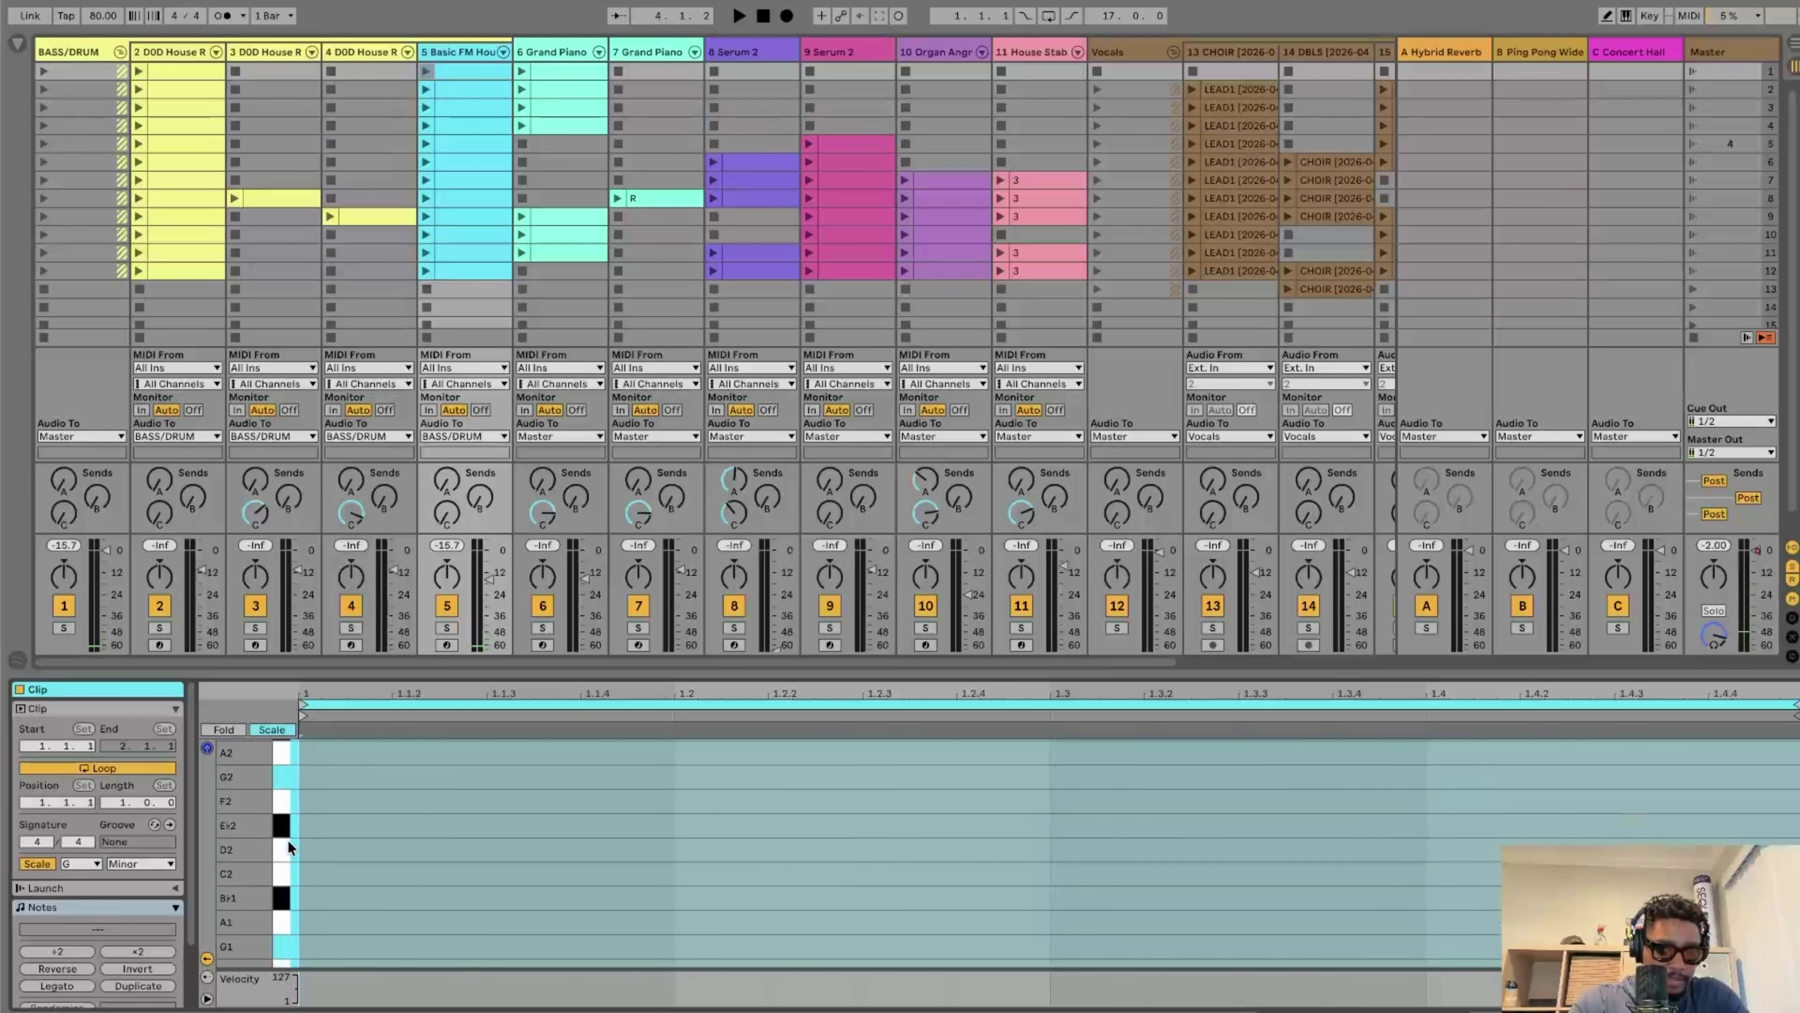
Step: Check the note row used by the scene 2 bass clip and audition G0 in the empty scene 1 bass clip
click(457, 86)
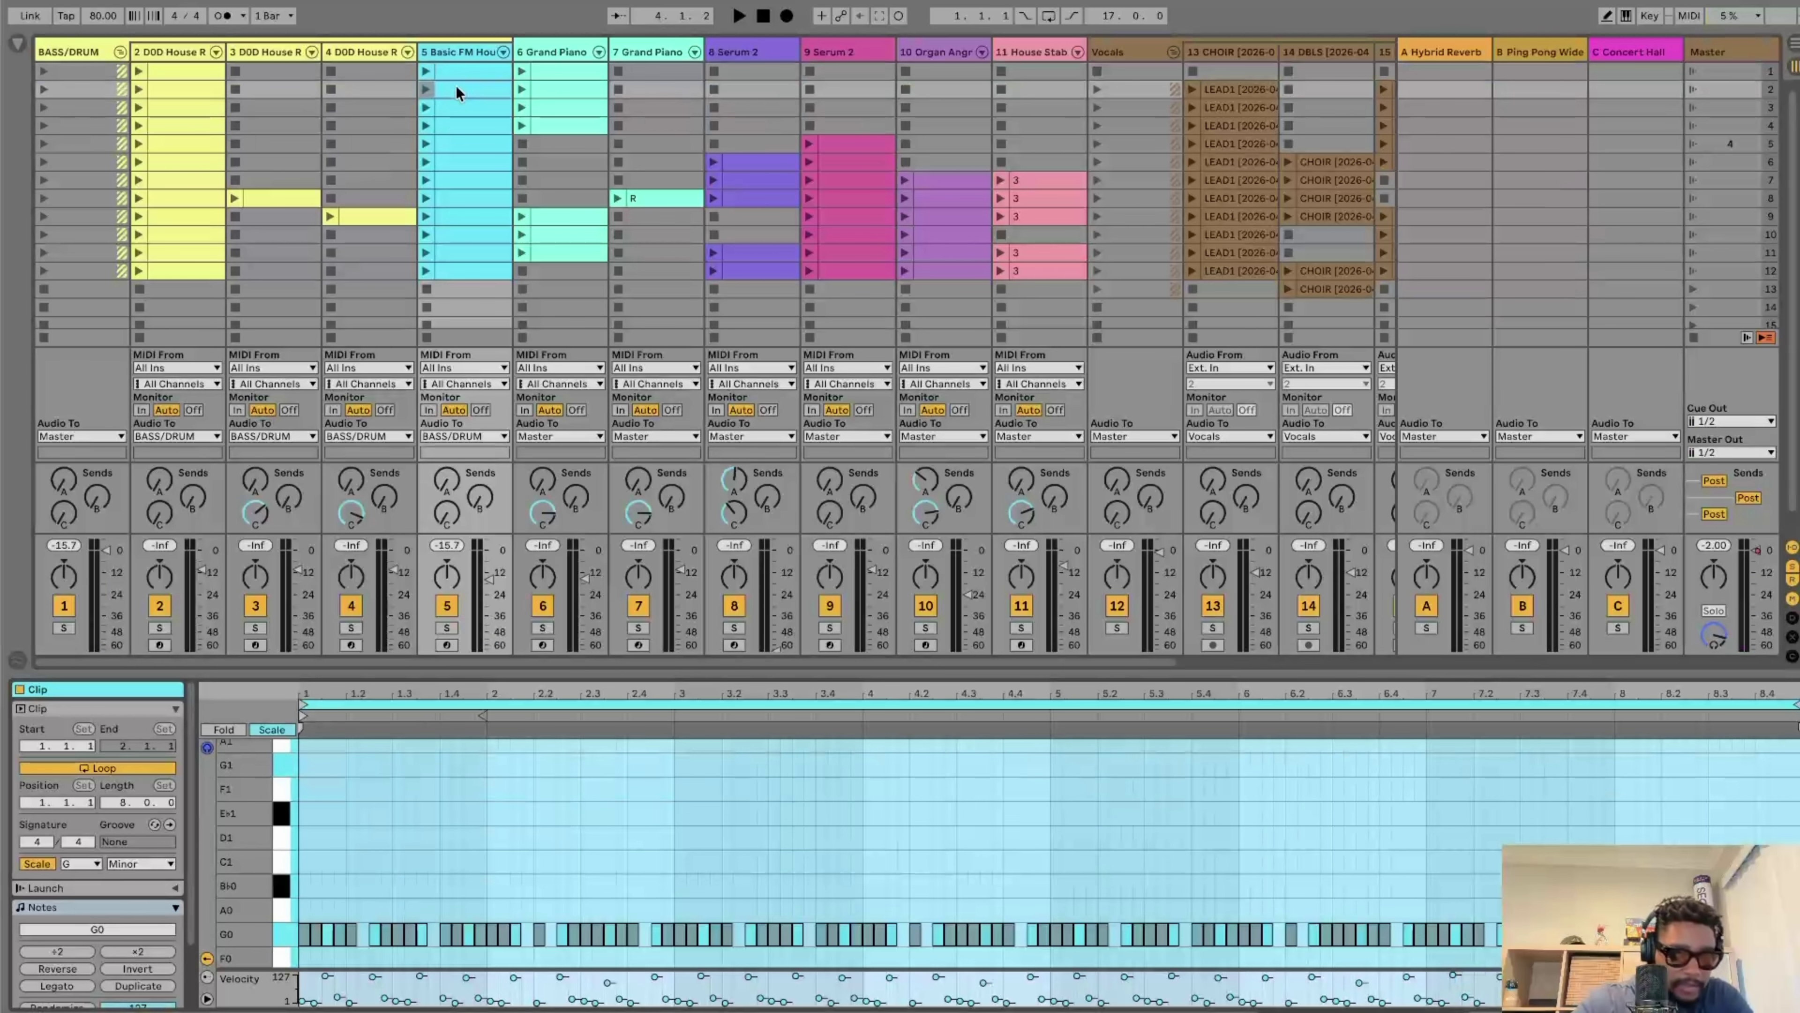
click(471, 68)
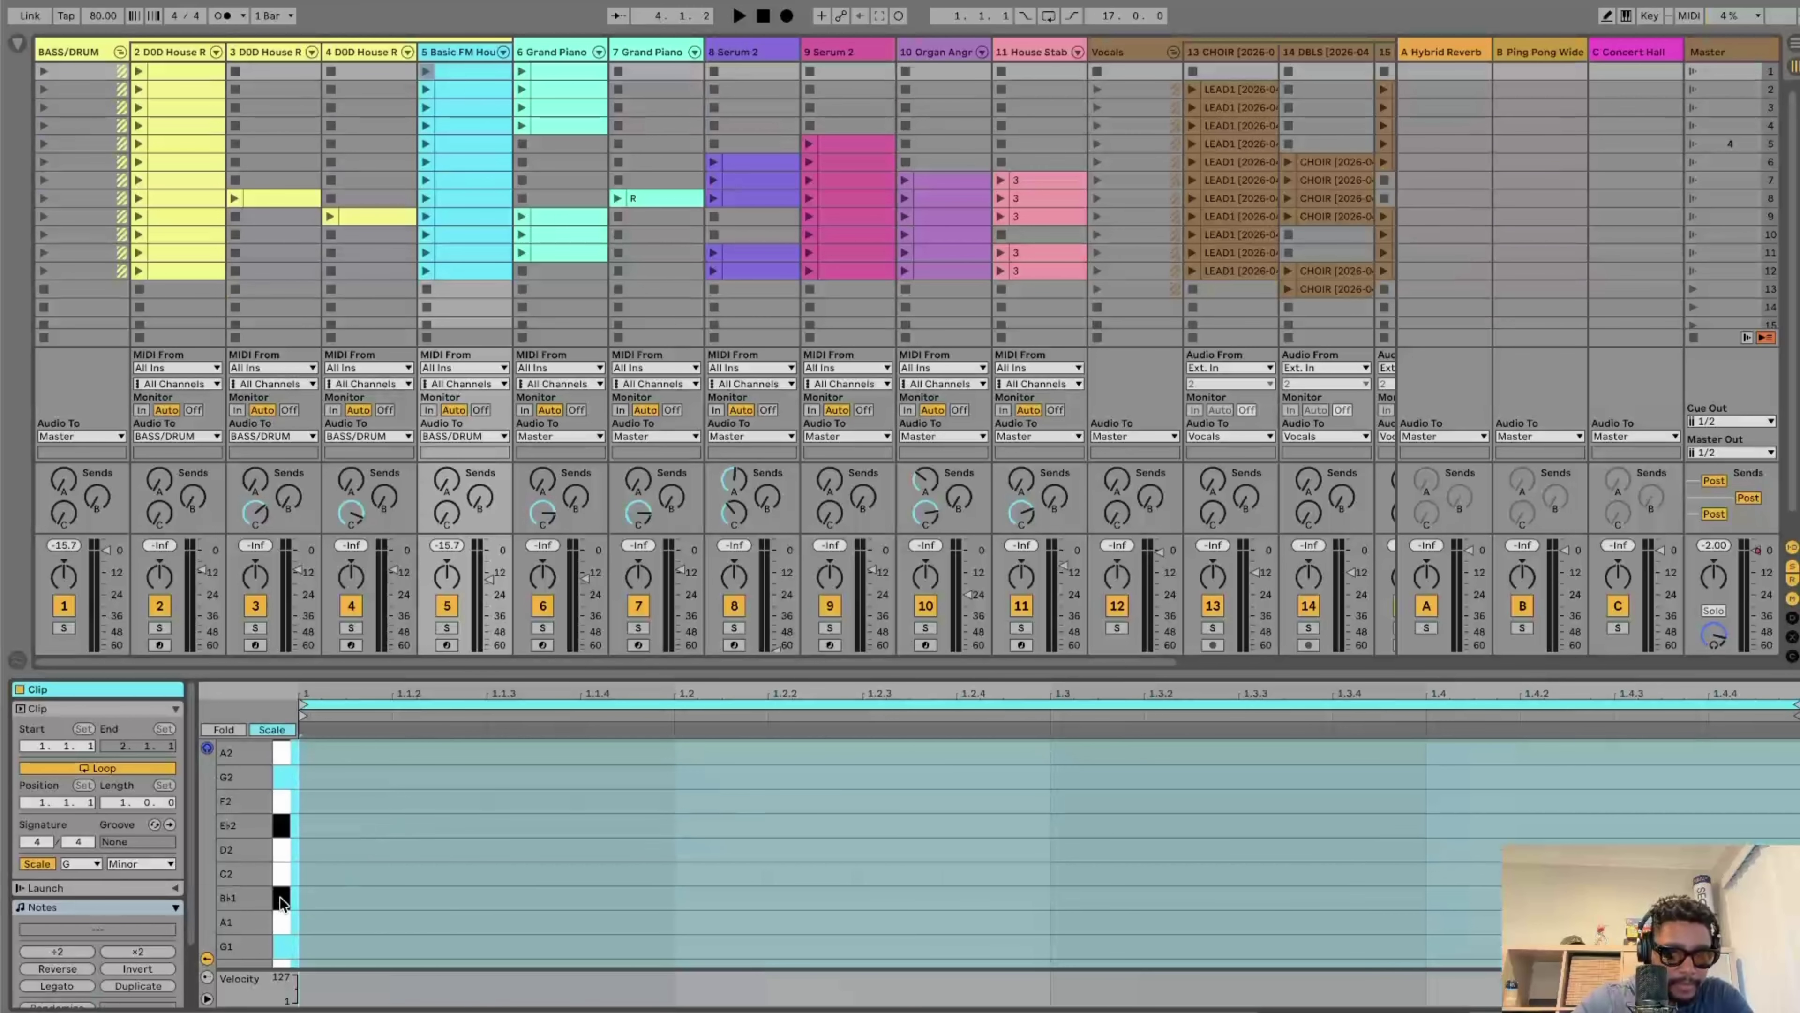
scroll(280, 896, down, 3)
scroll(280, 897, up, 5)
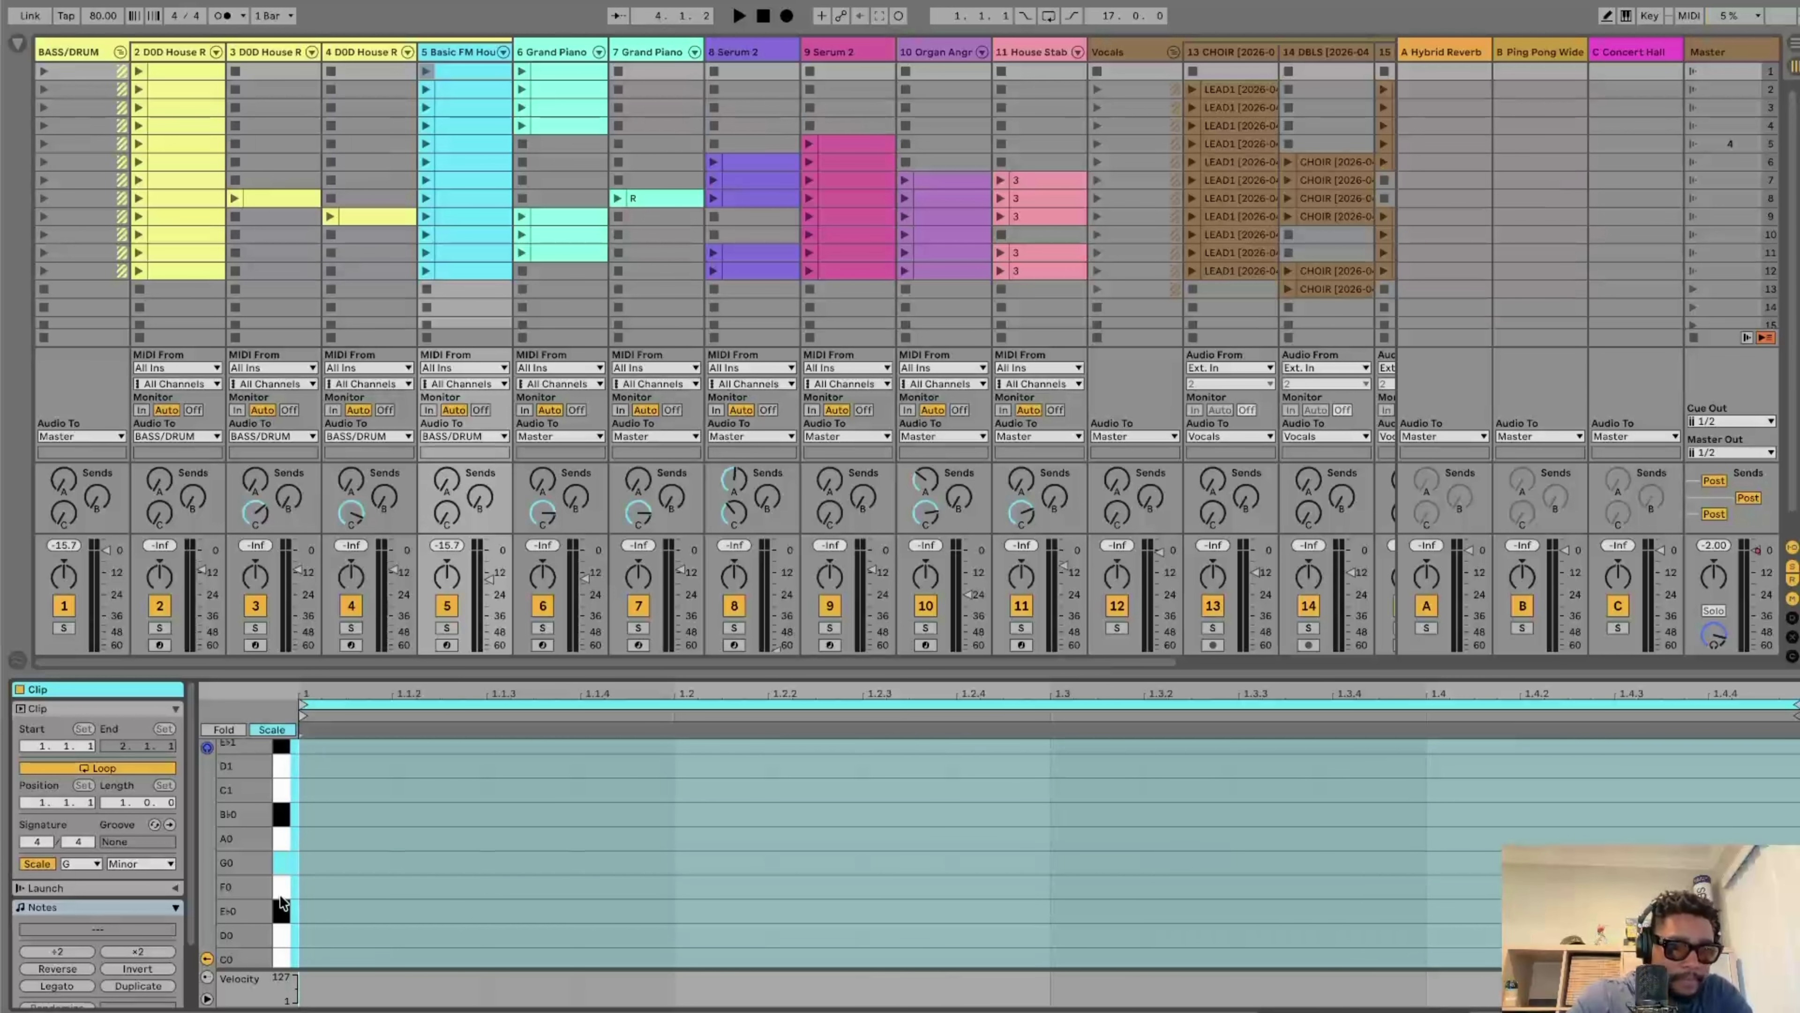
click(287, 858)
key(shift+Tab)
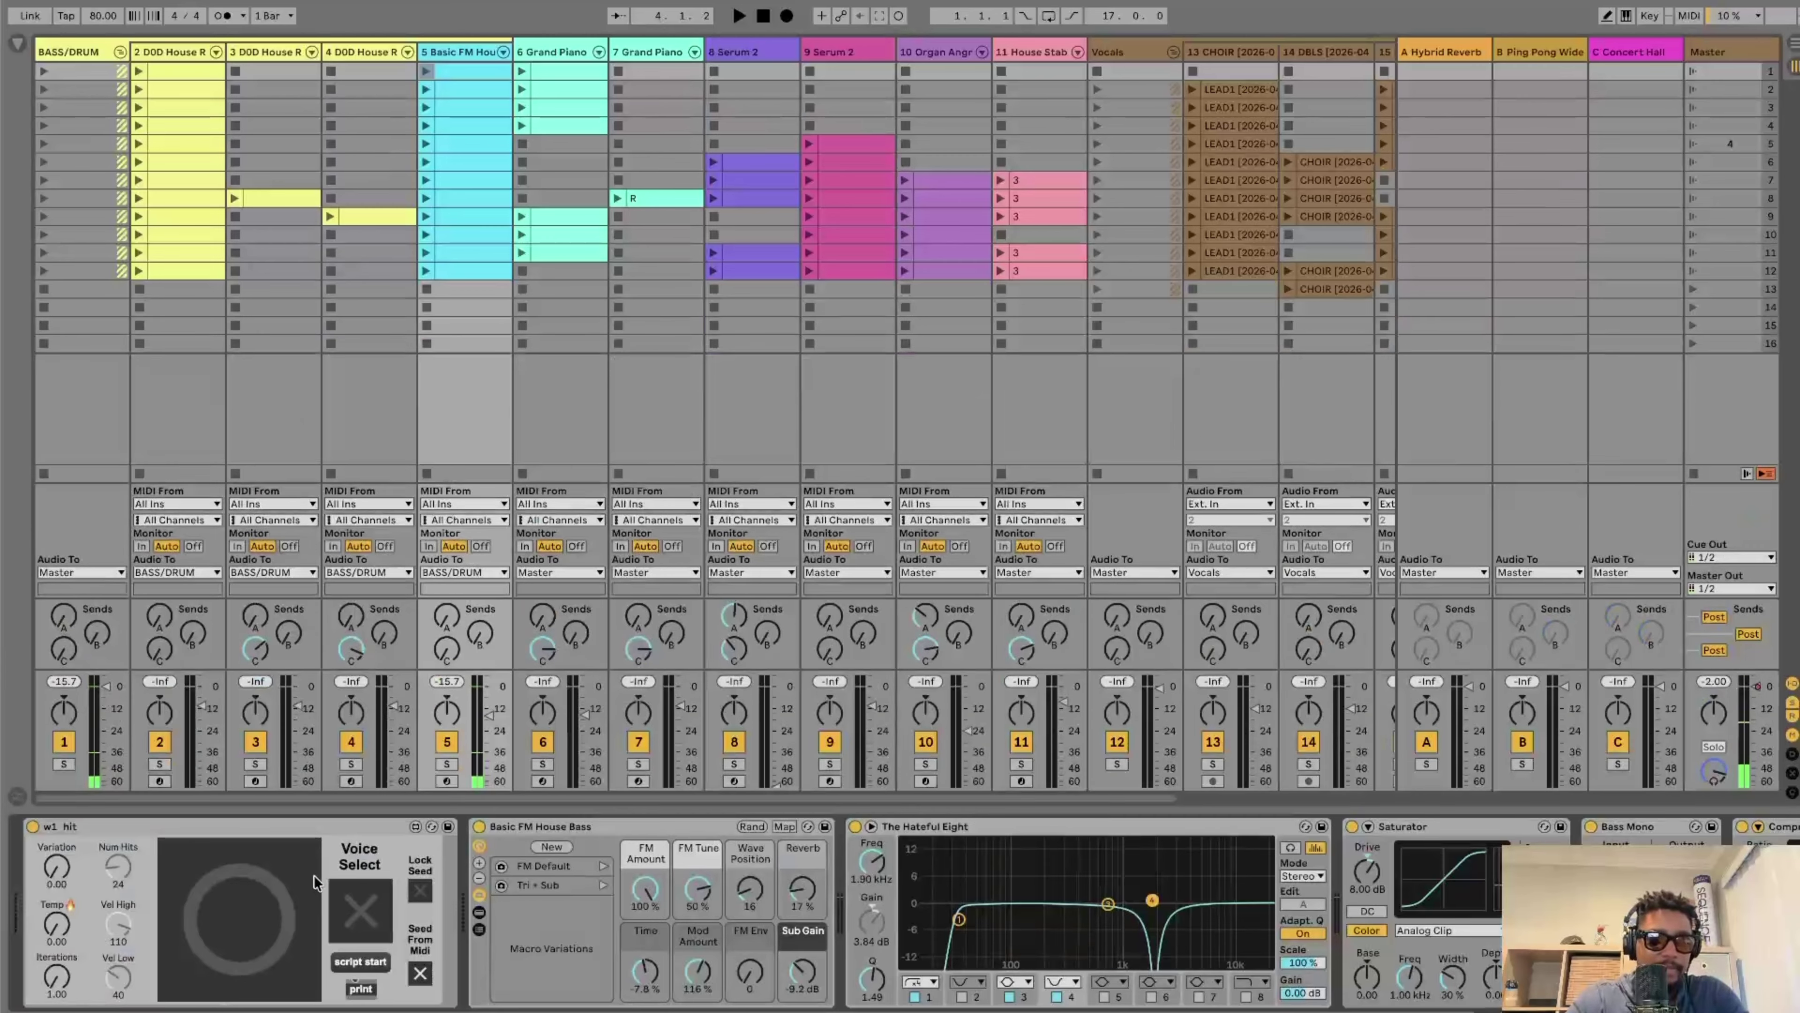
key(shift+Tab)
click(287, 858)
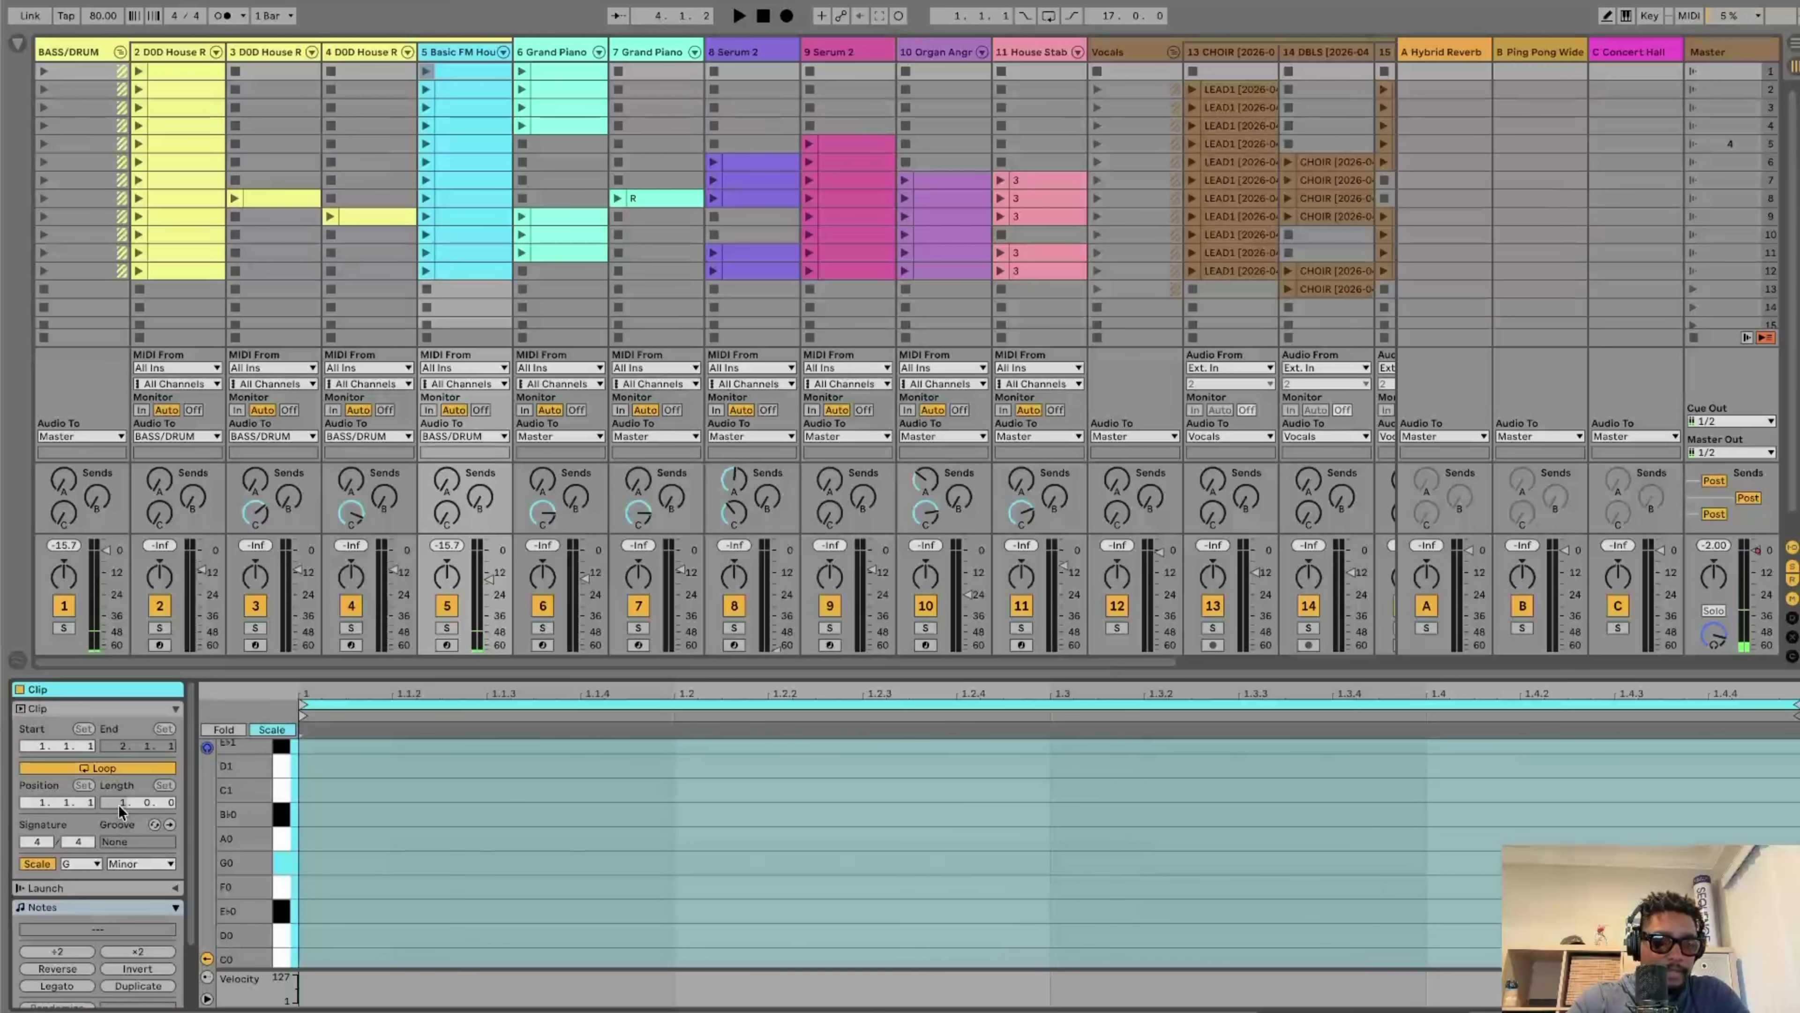
Step: Set the empty bass clip's loop length to 8 bars and play scene 1, then stop playback
key(Return)
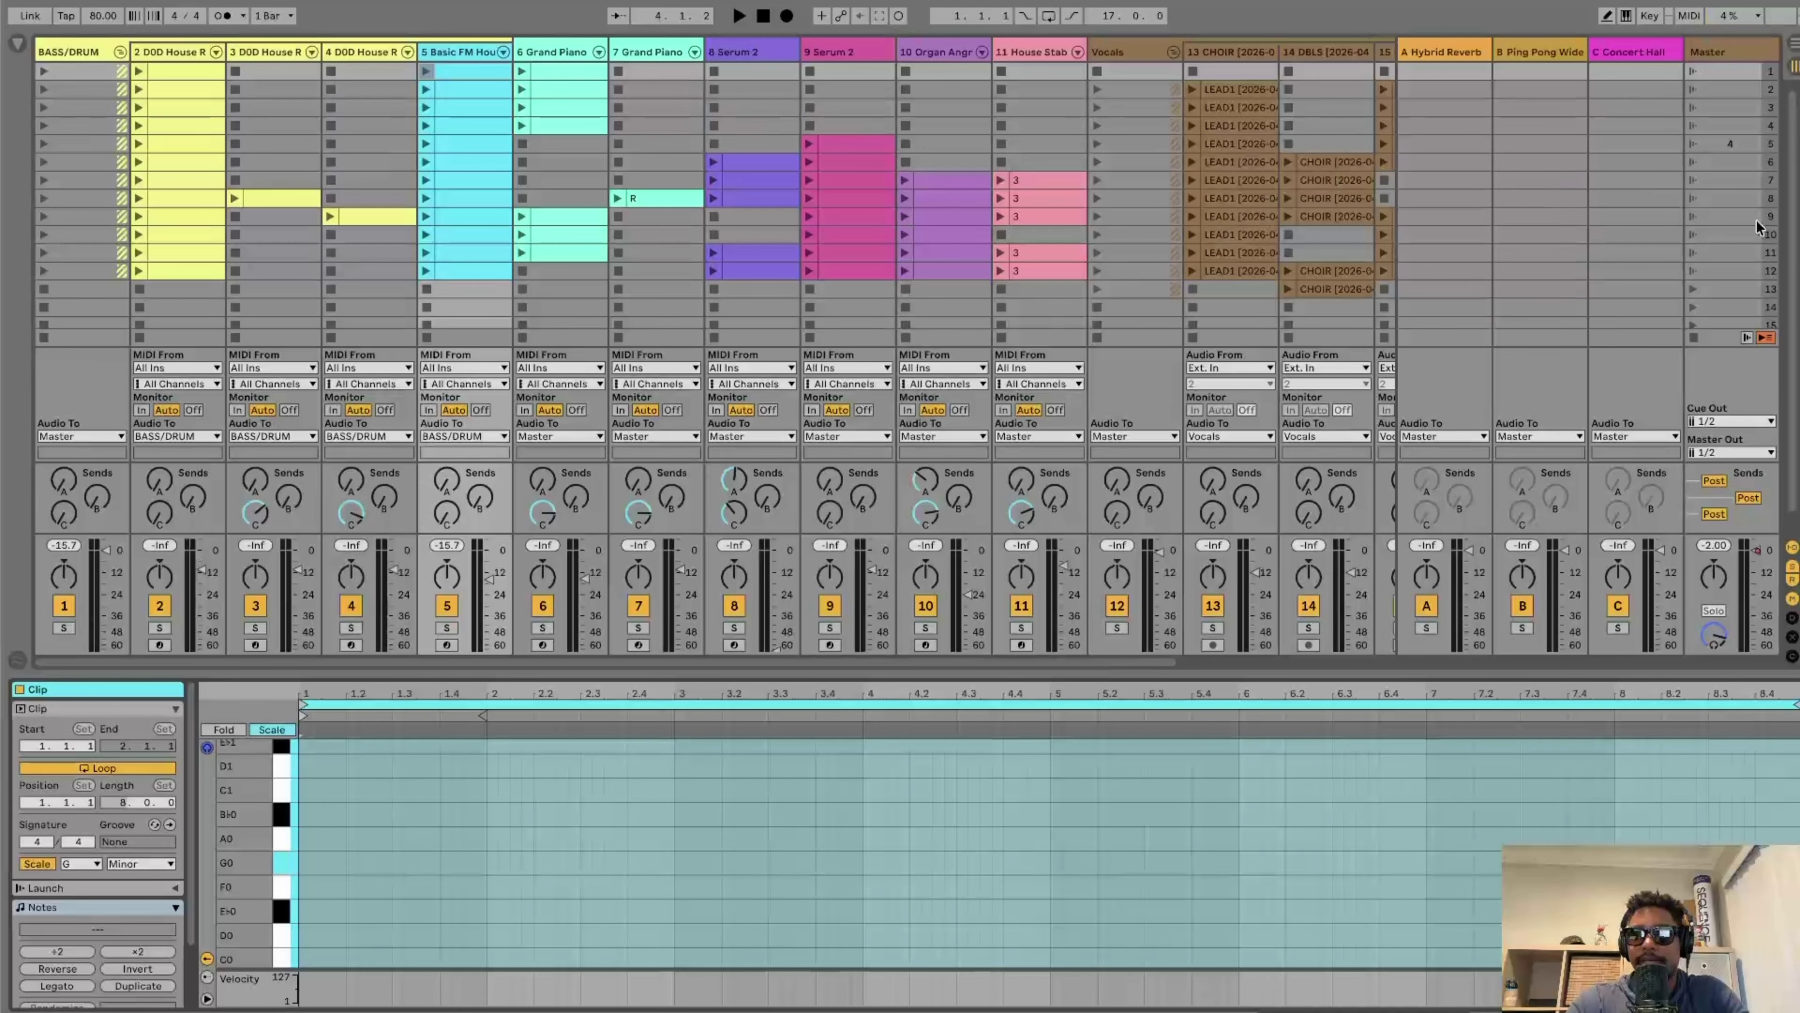
click(1693, 70)
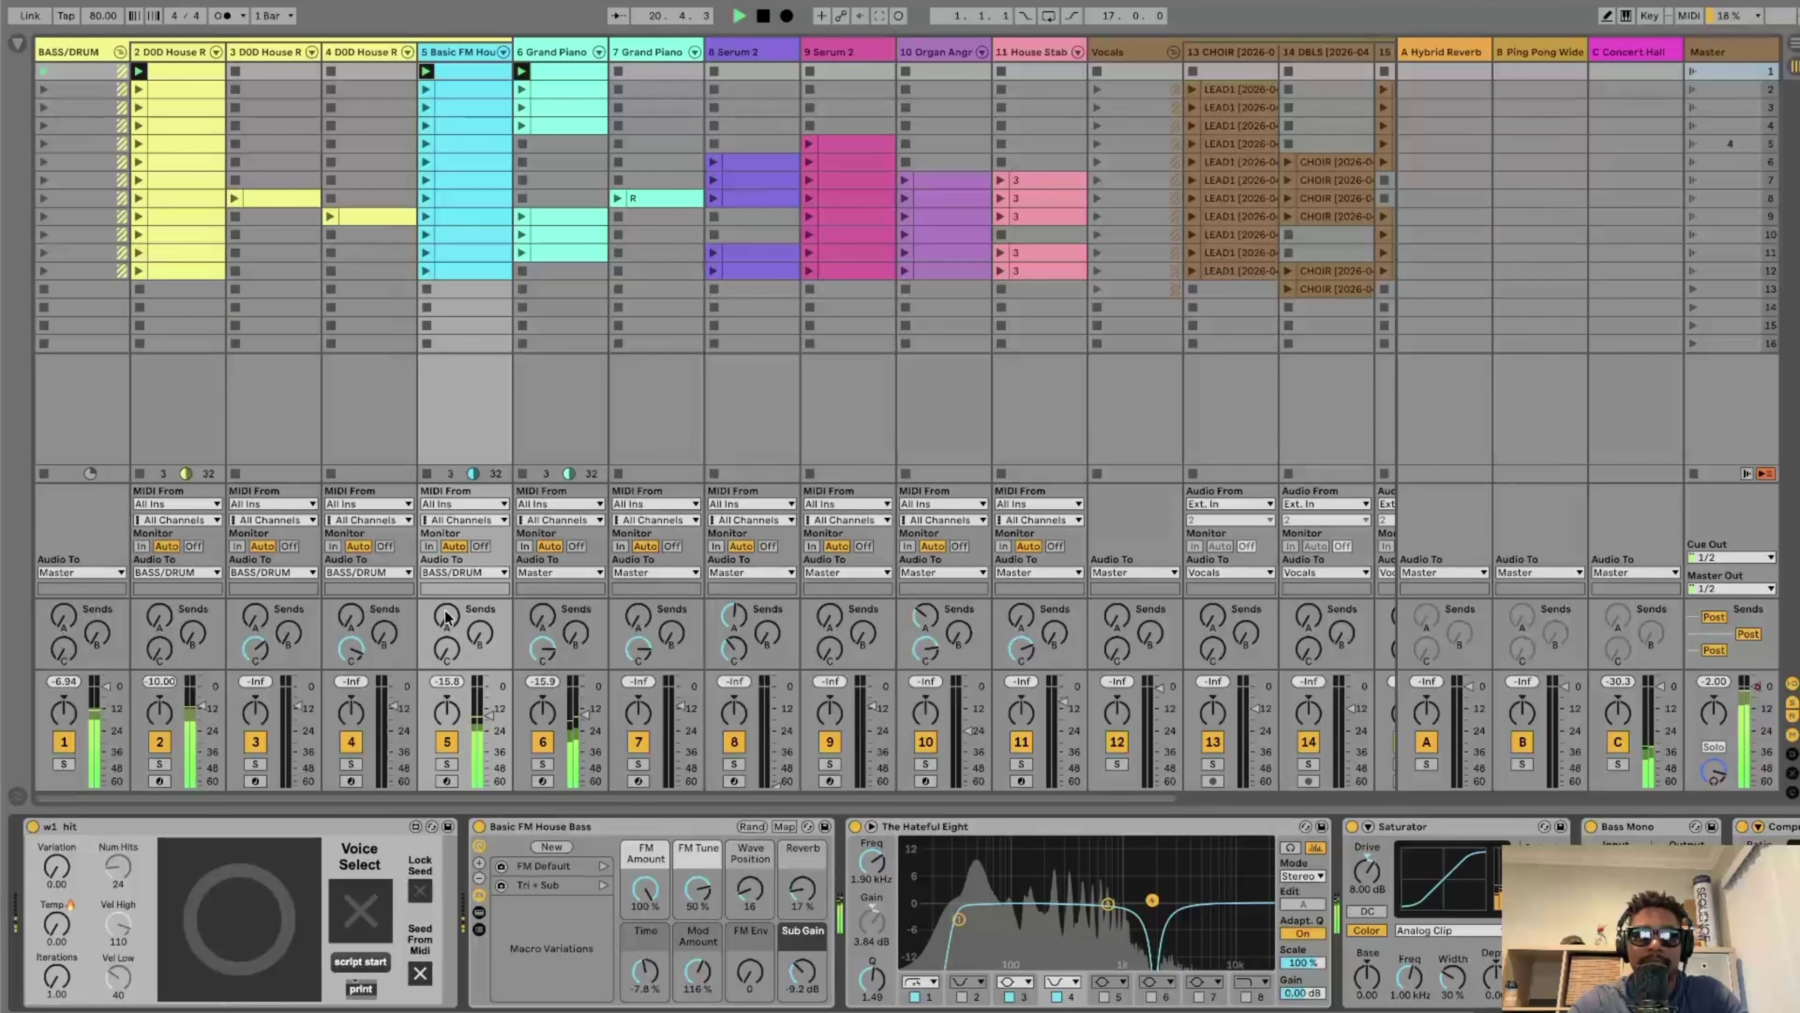
click(766, 17)
click(764, 16)
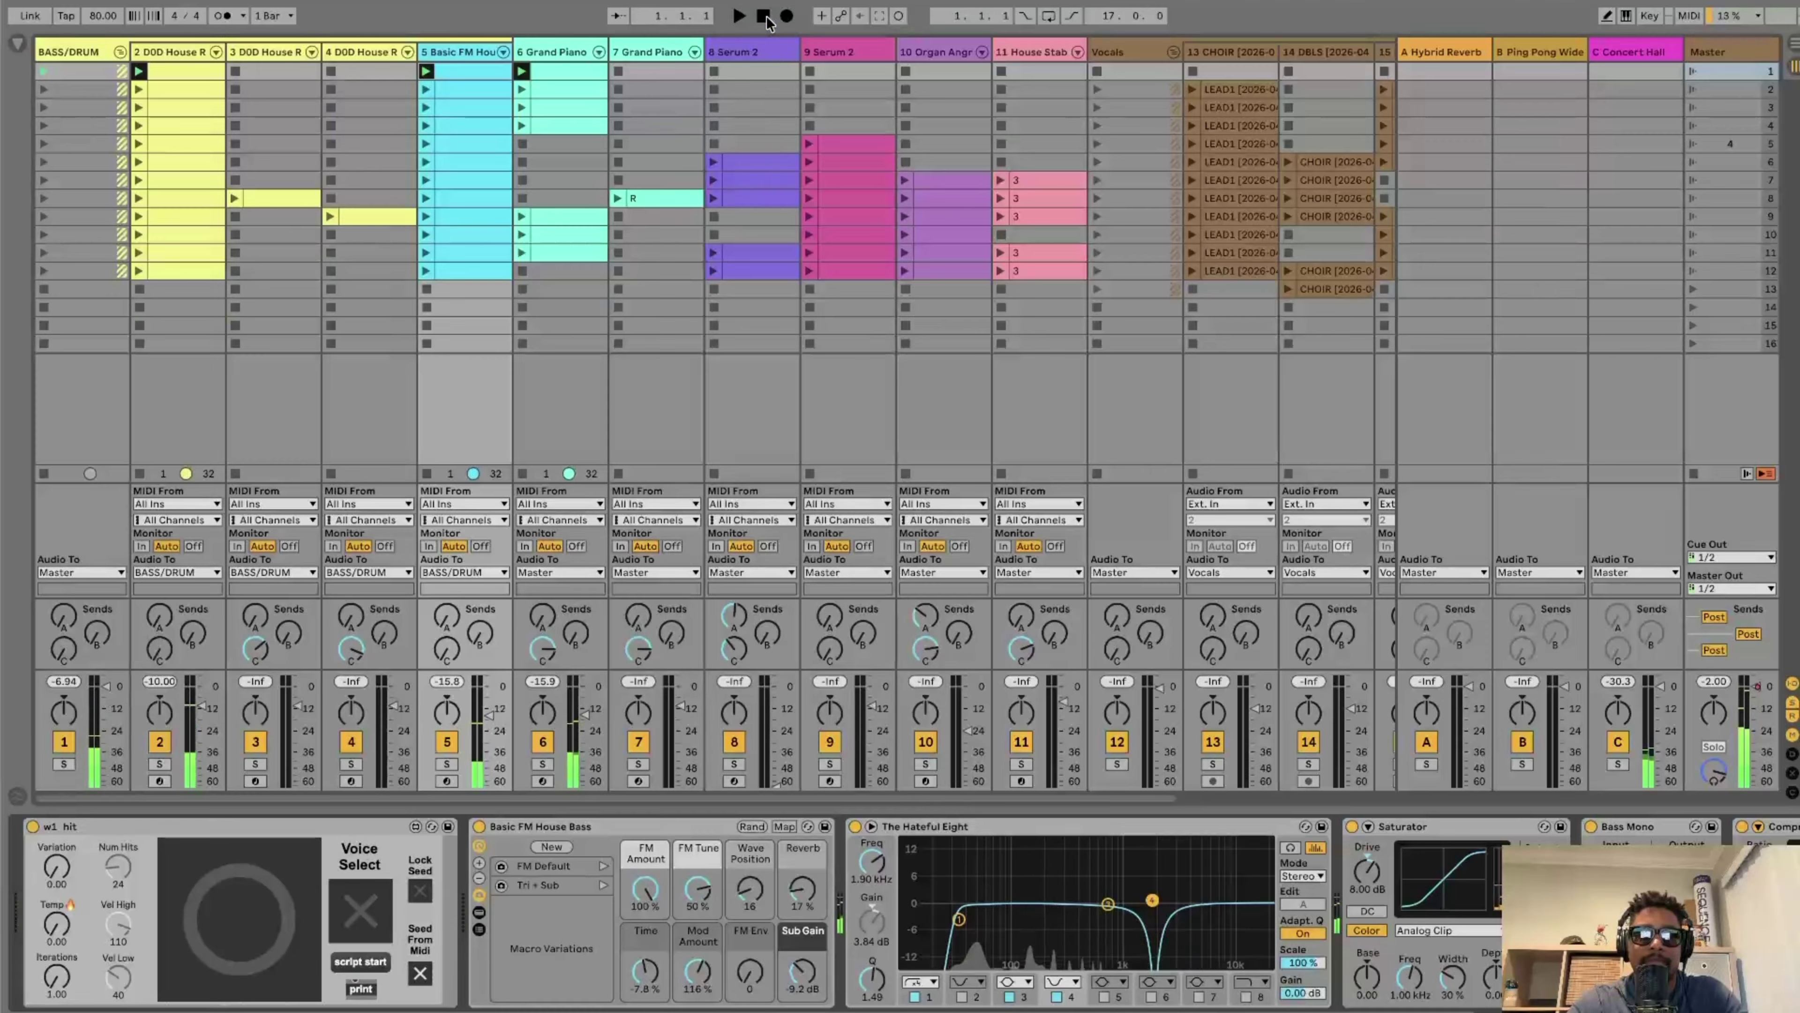
Step: Delete the scene 1 clip from the bass track and stop all clips
double_click(464, 71)
key(shift+Tab)
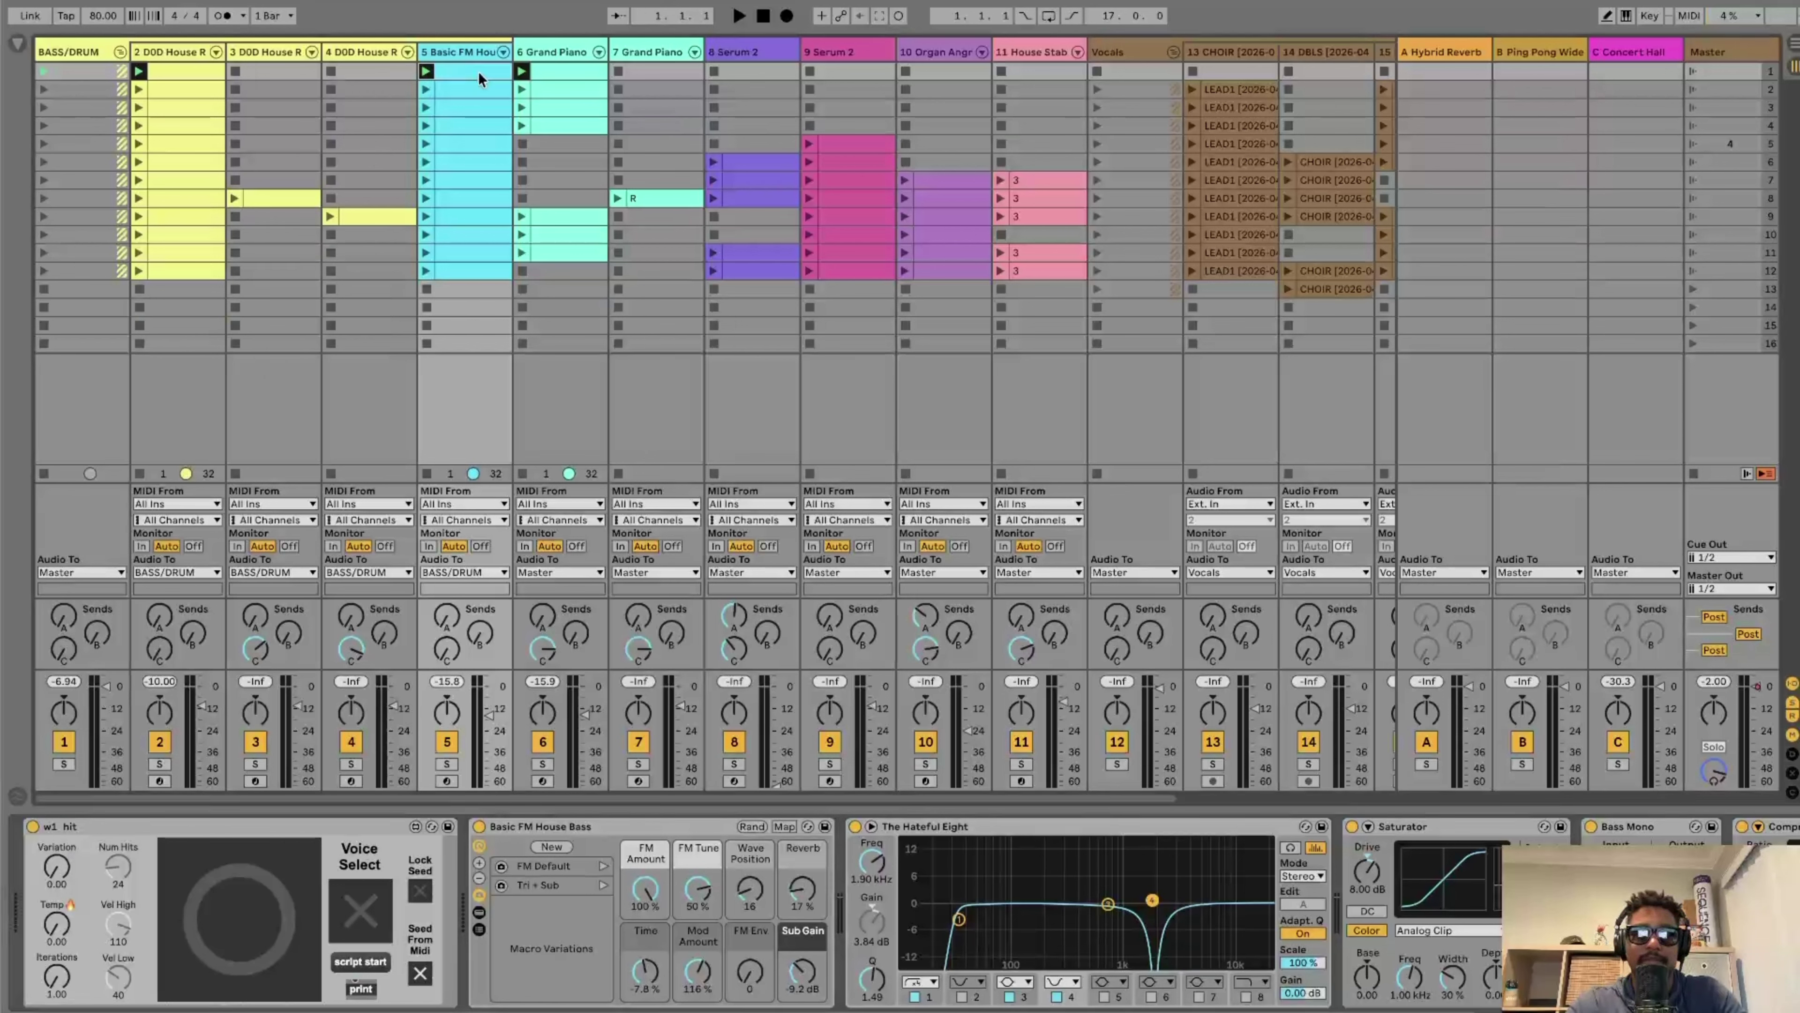
key(Delete)
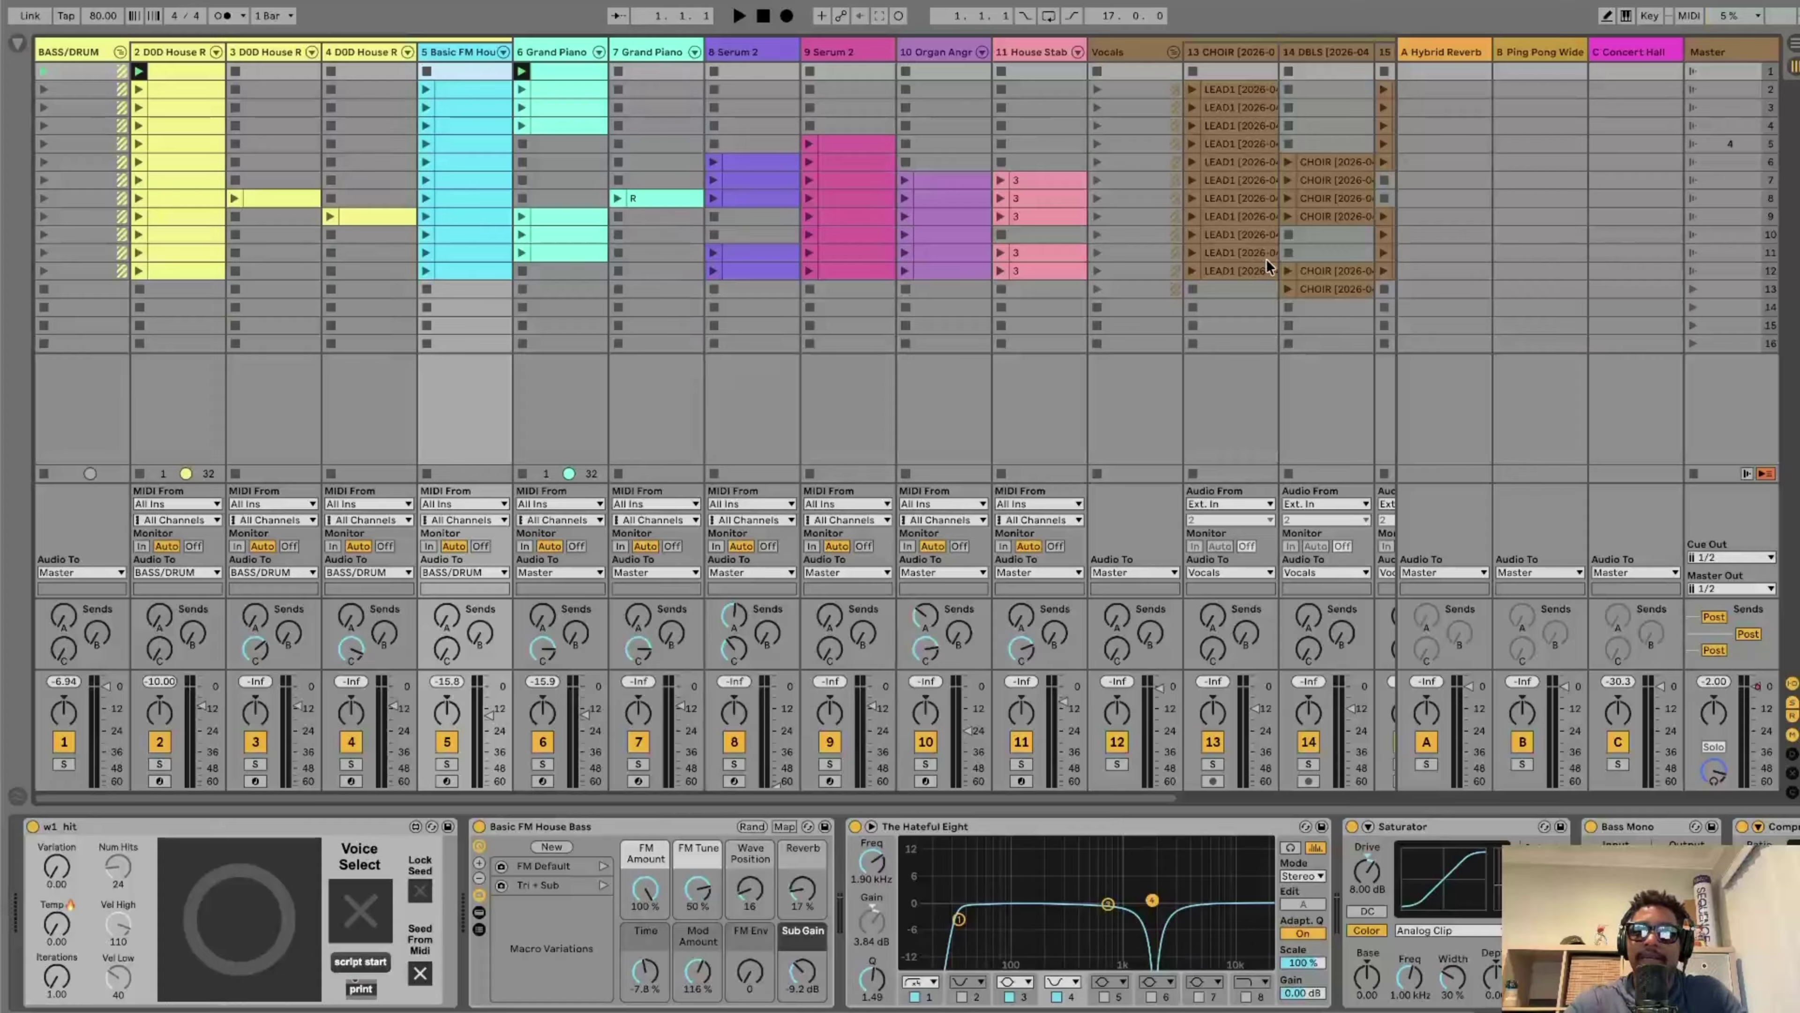
click(1694, 473)
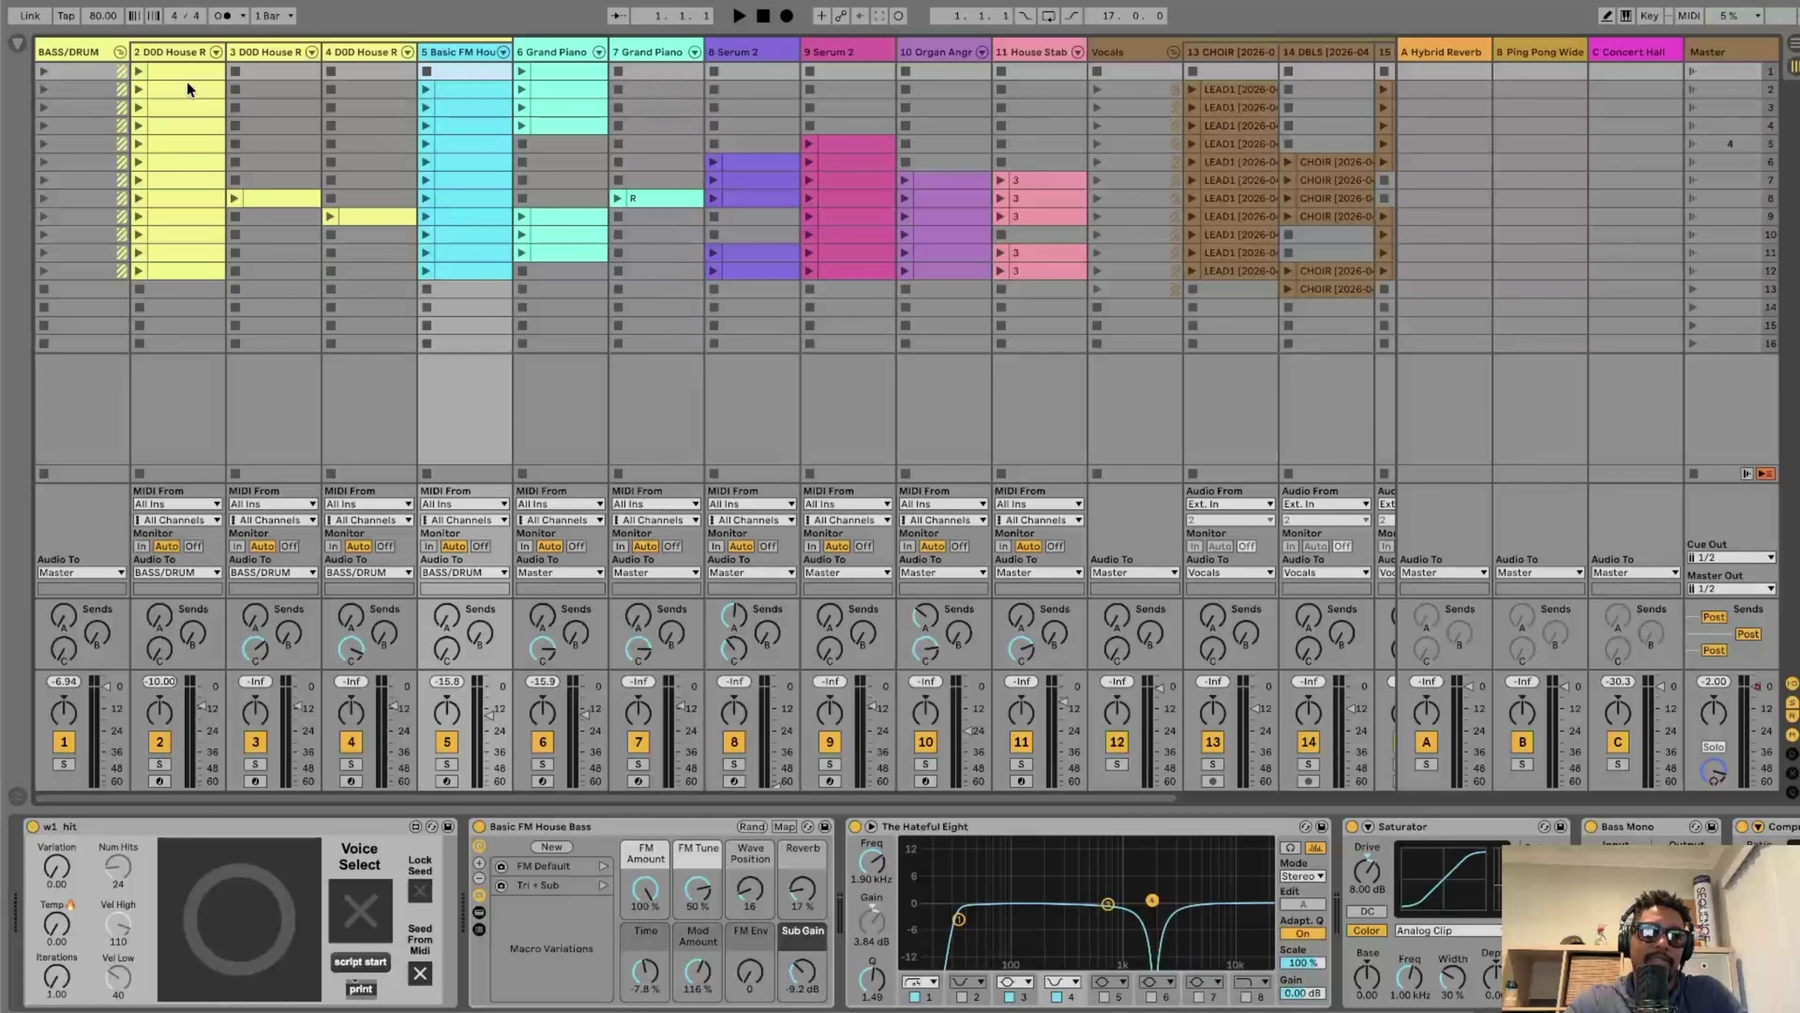
Step: Open the scene 1 drum clip on track 2 and audition its Bass Drum, Snare Drum, Rim Shot, Closed Hi Hat and Mid Tom rows
double_click(177, 70)
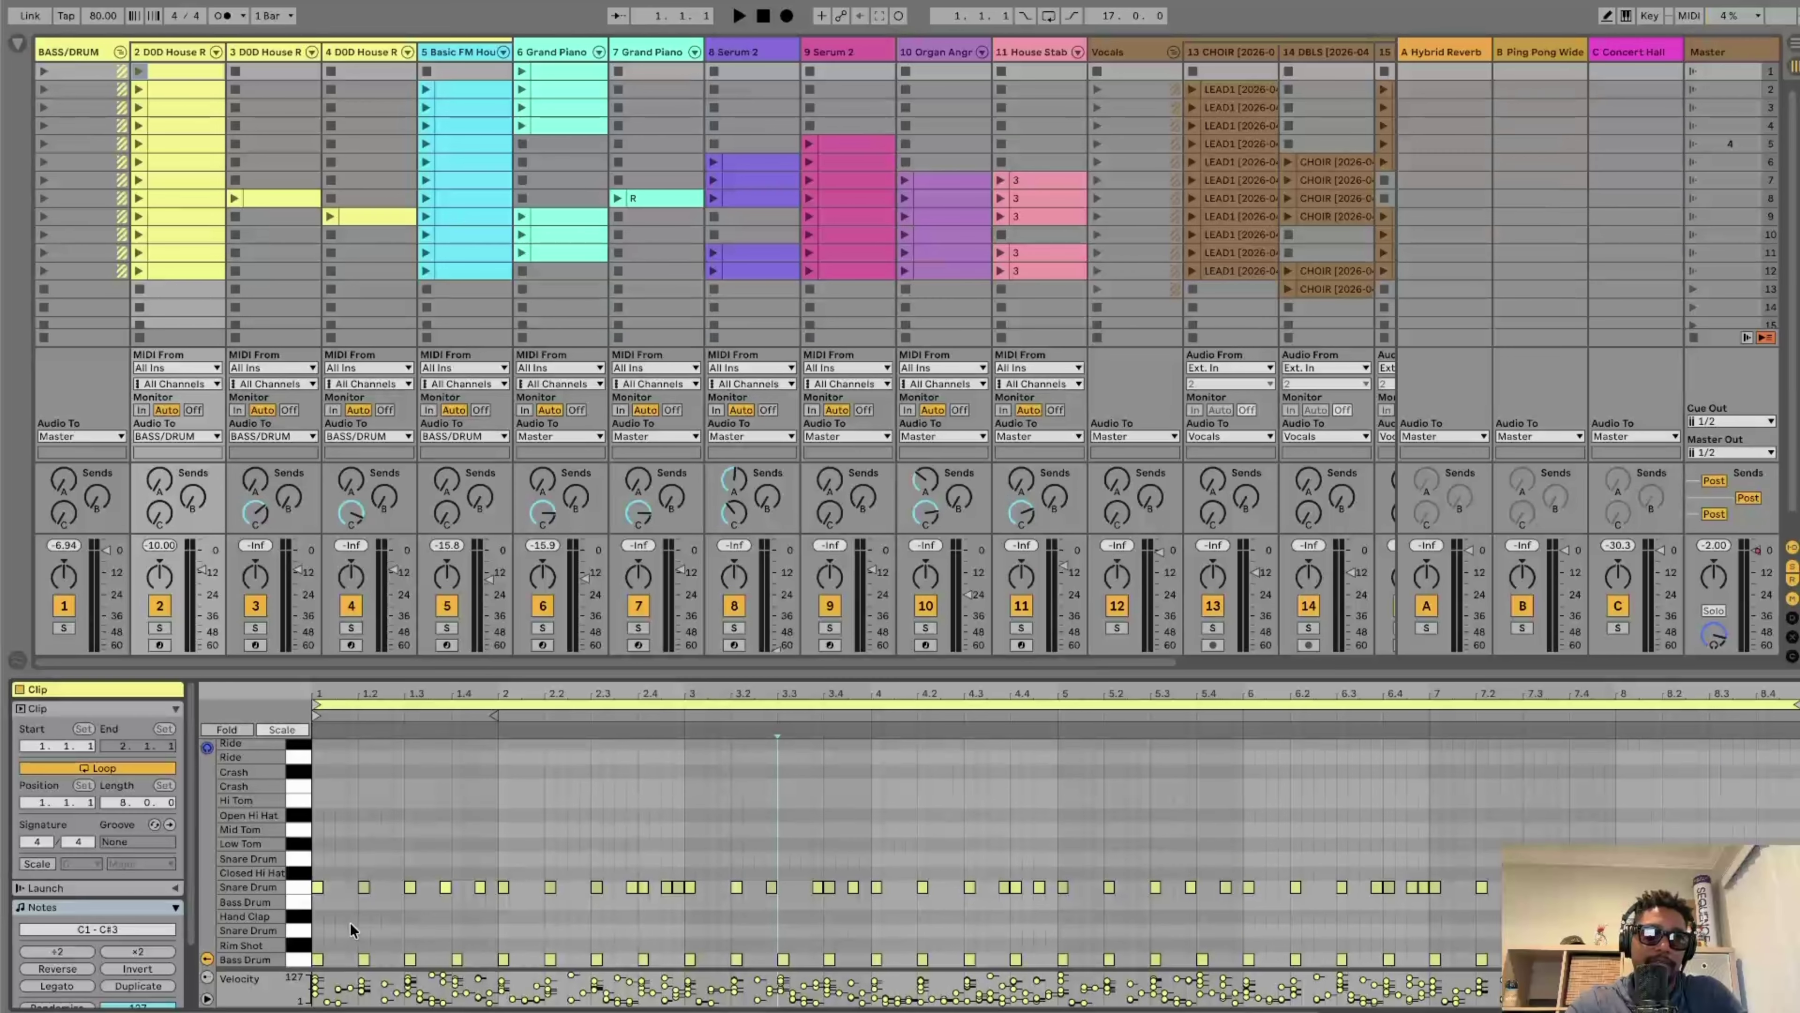
click(303, 966)
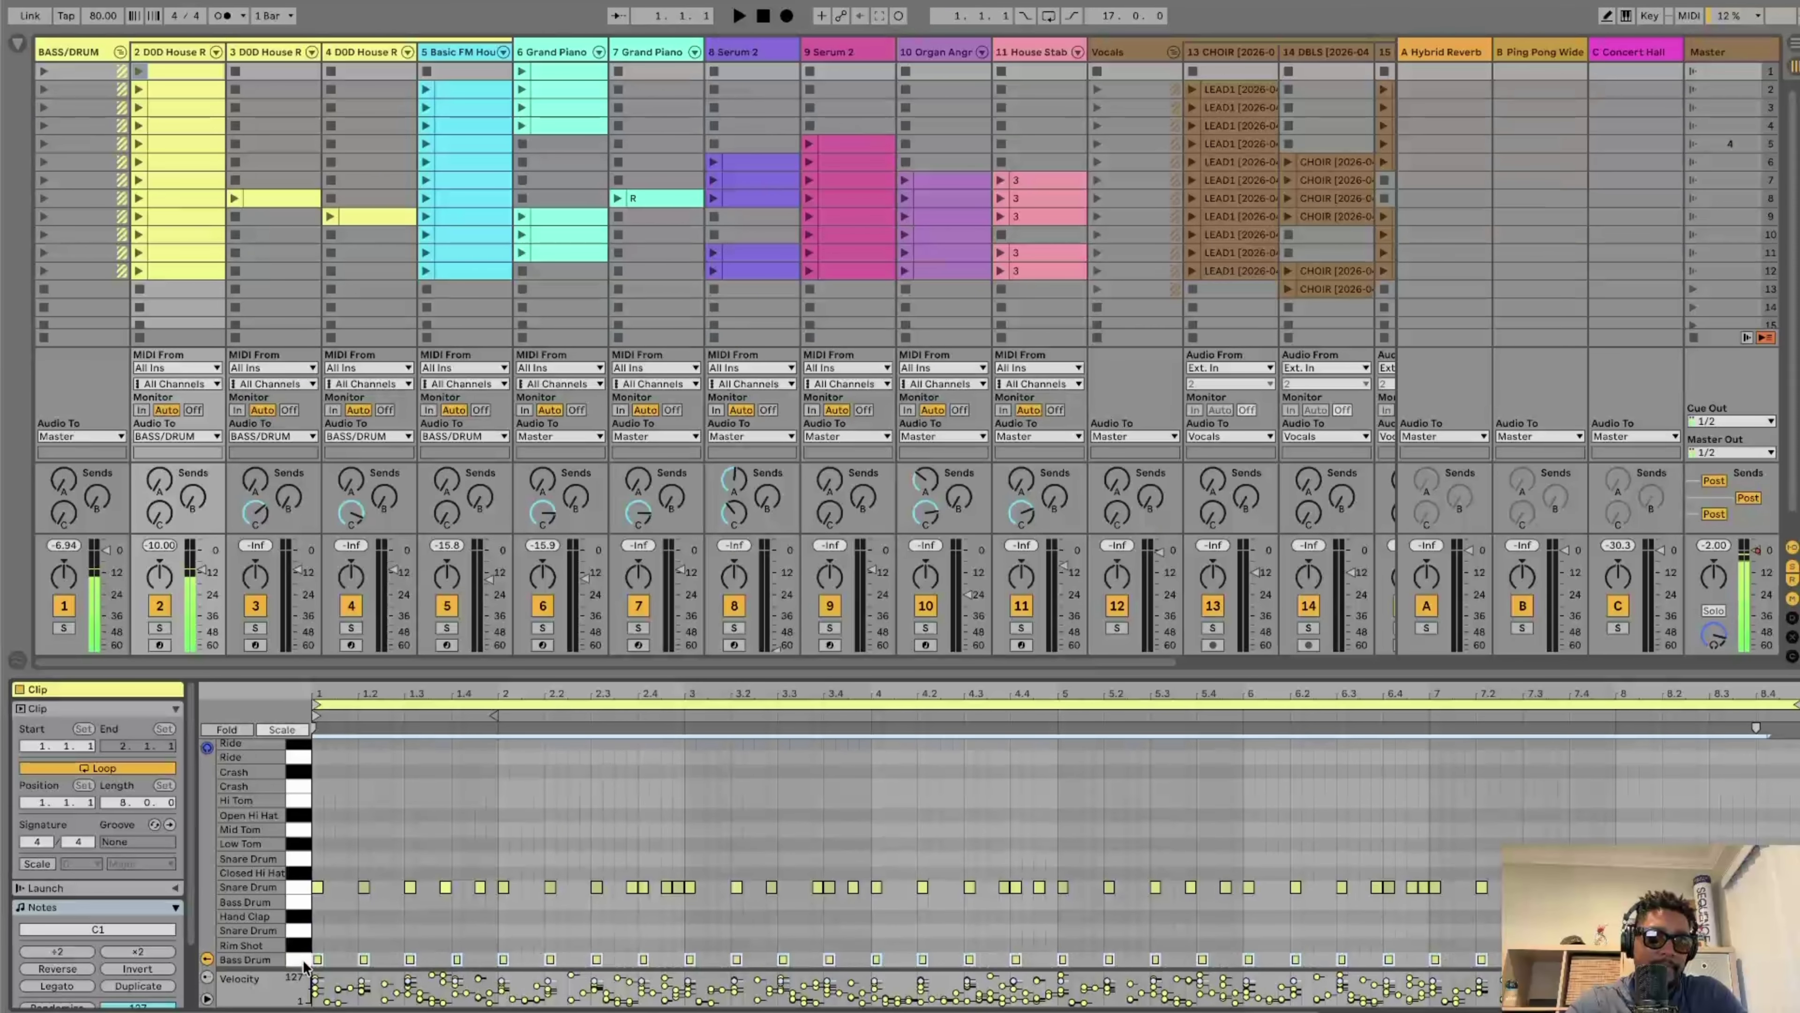
click(302, 889)
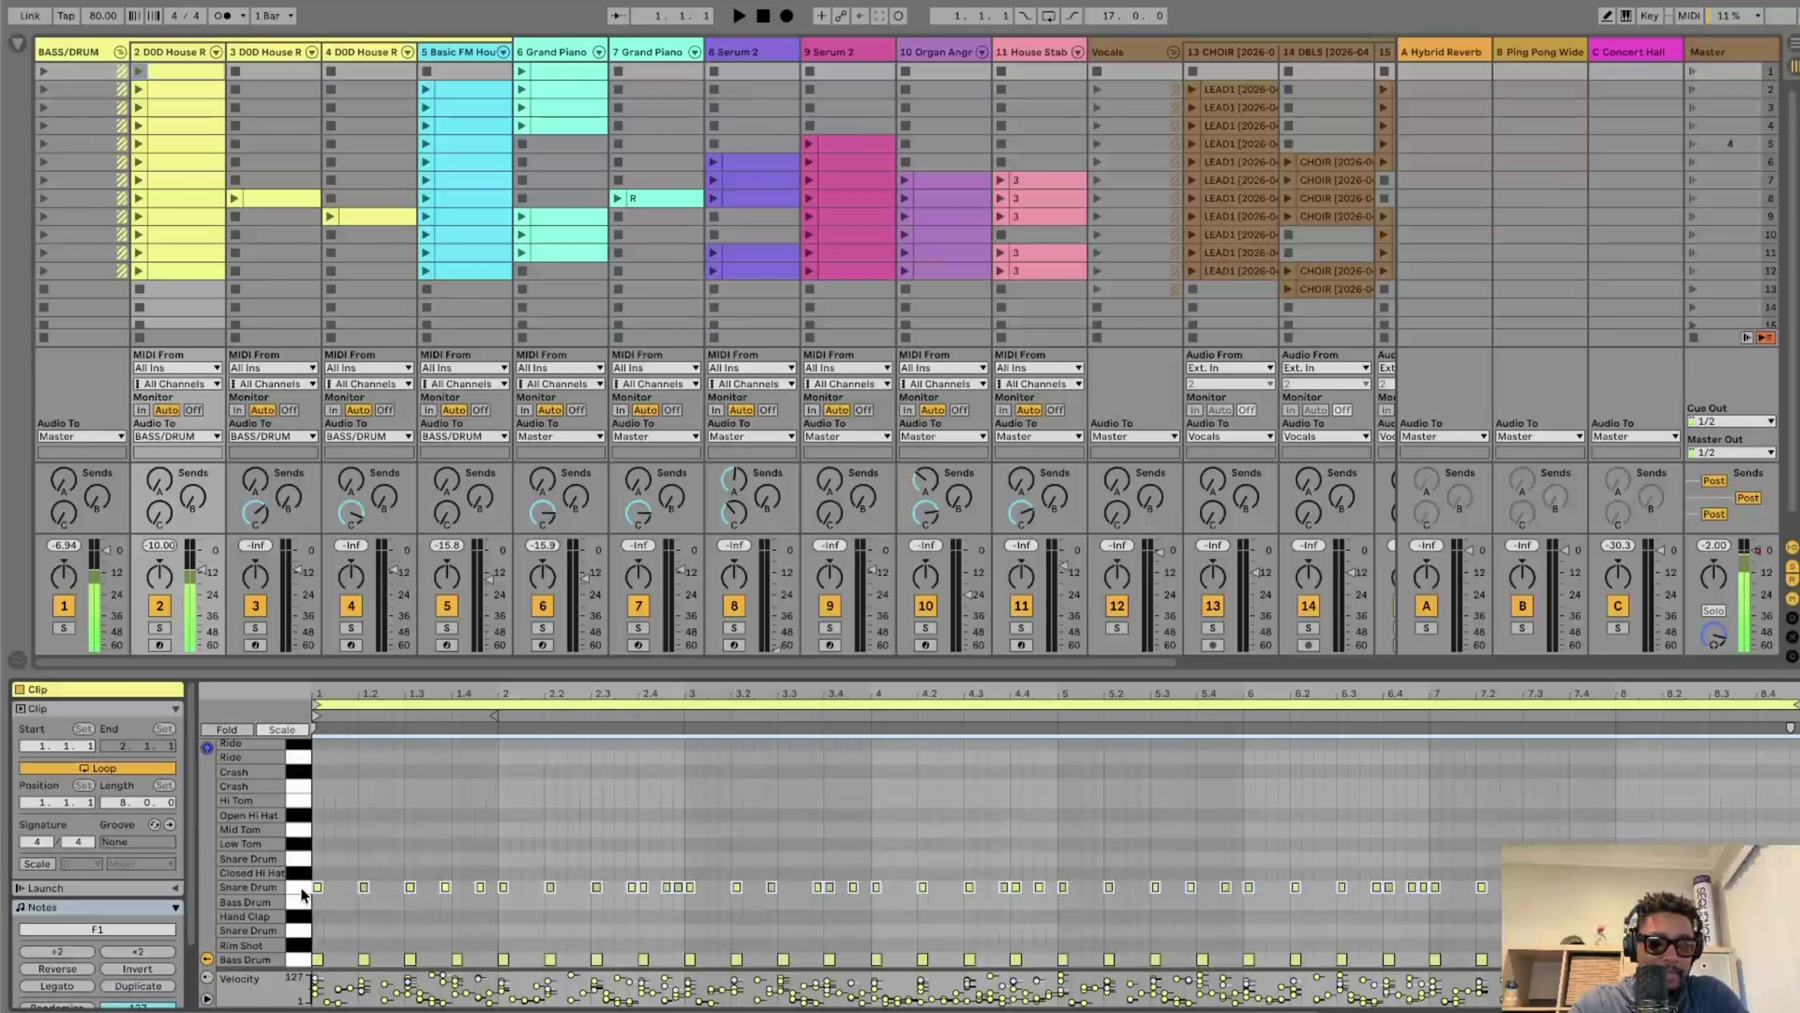
scroll(302, 890, up, 4)
scroll(302, 889, up, 3)
click(303, 924)
click(302, 910)
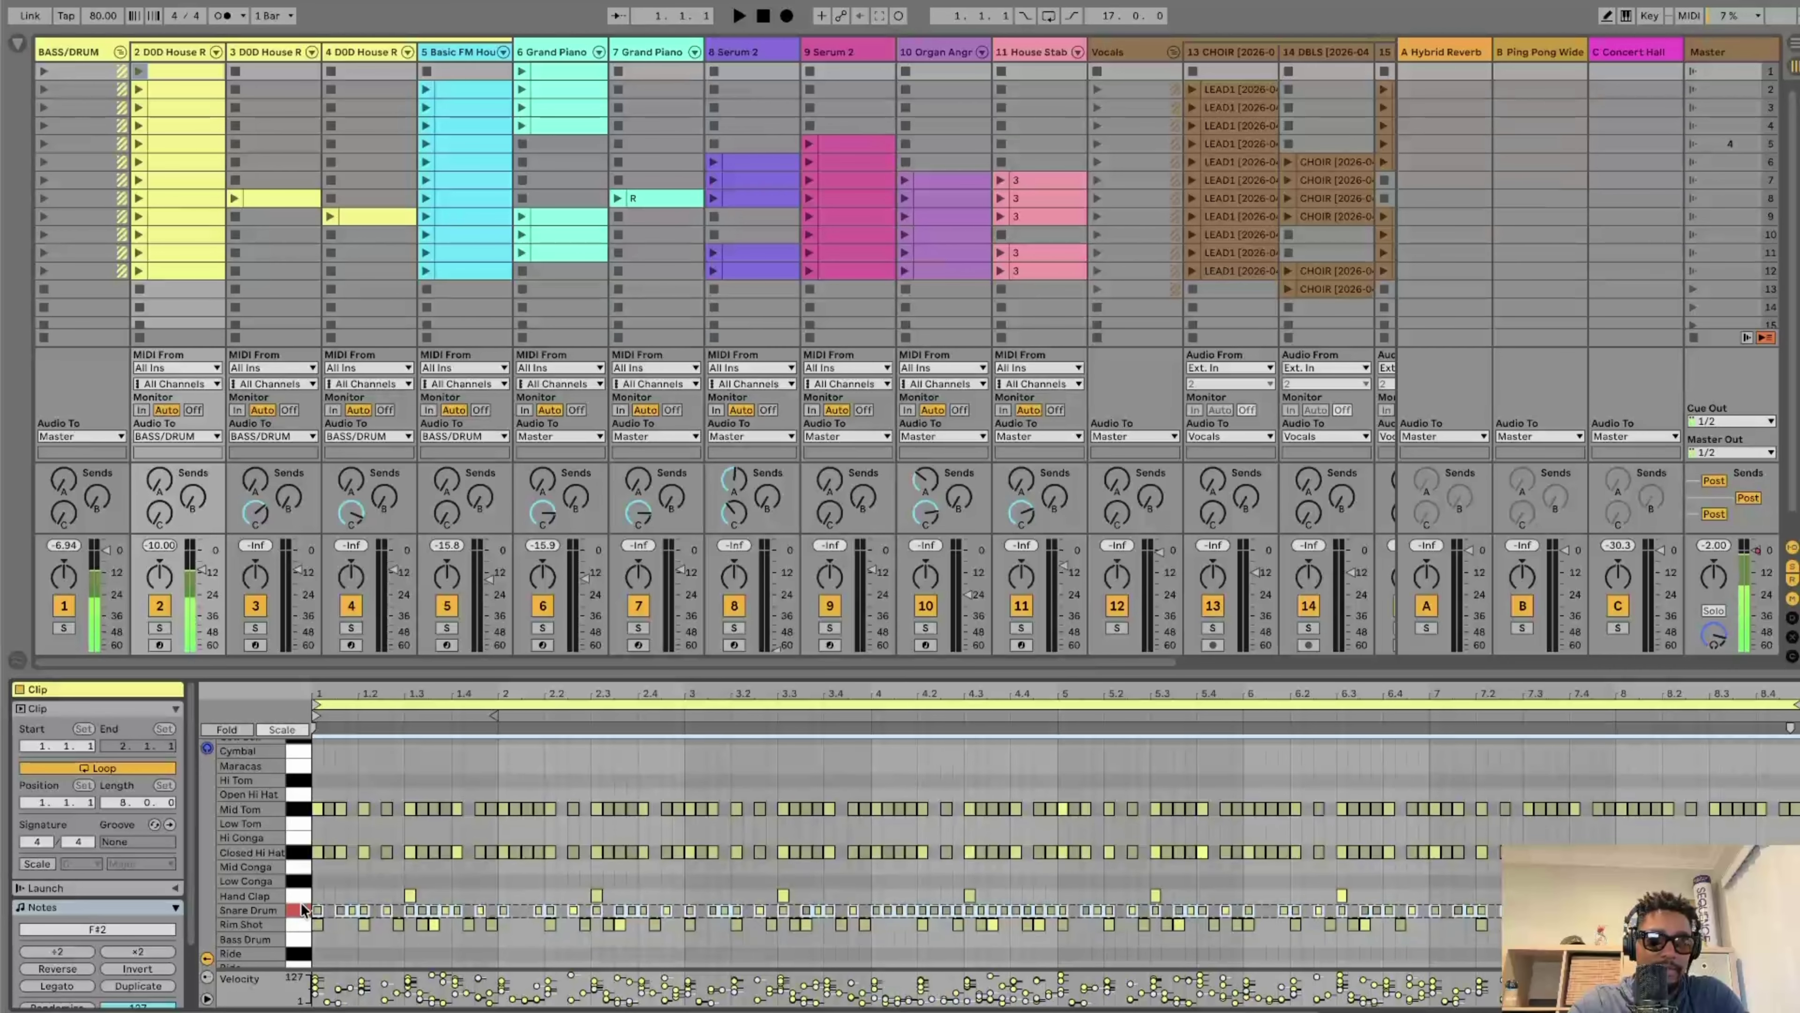
click(299, 856)
click(300, 806)
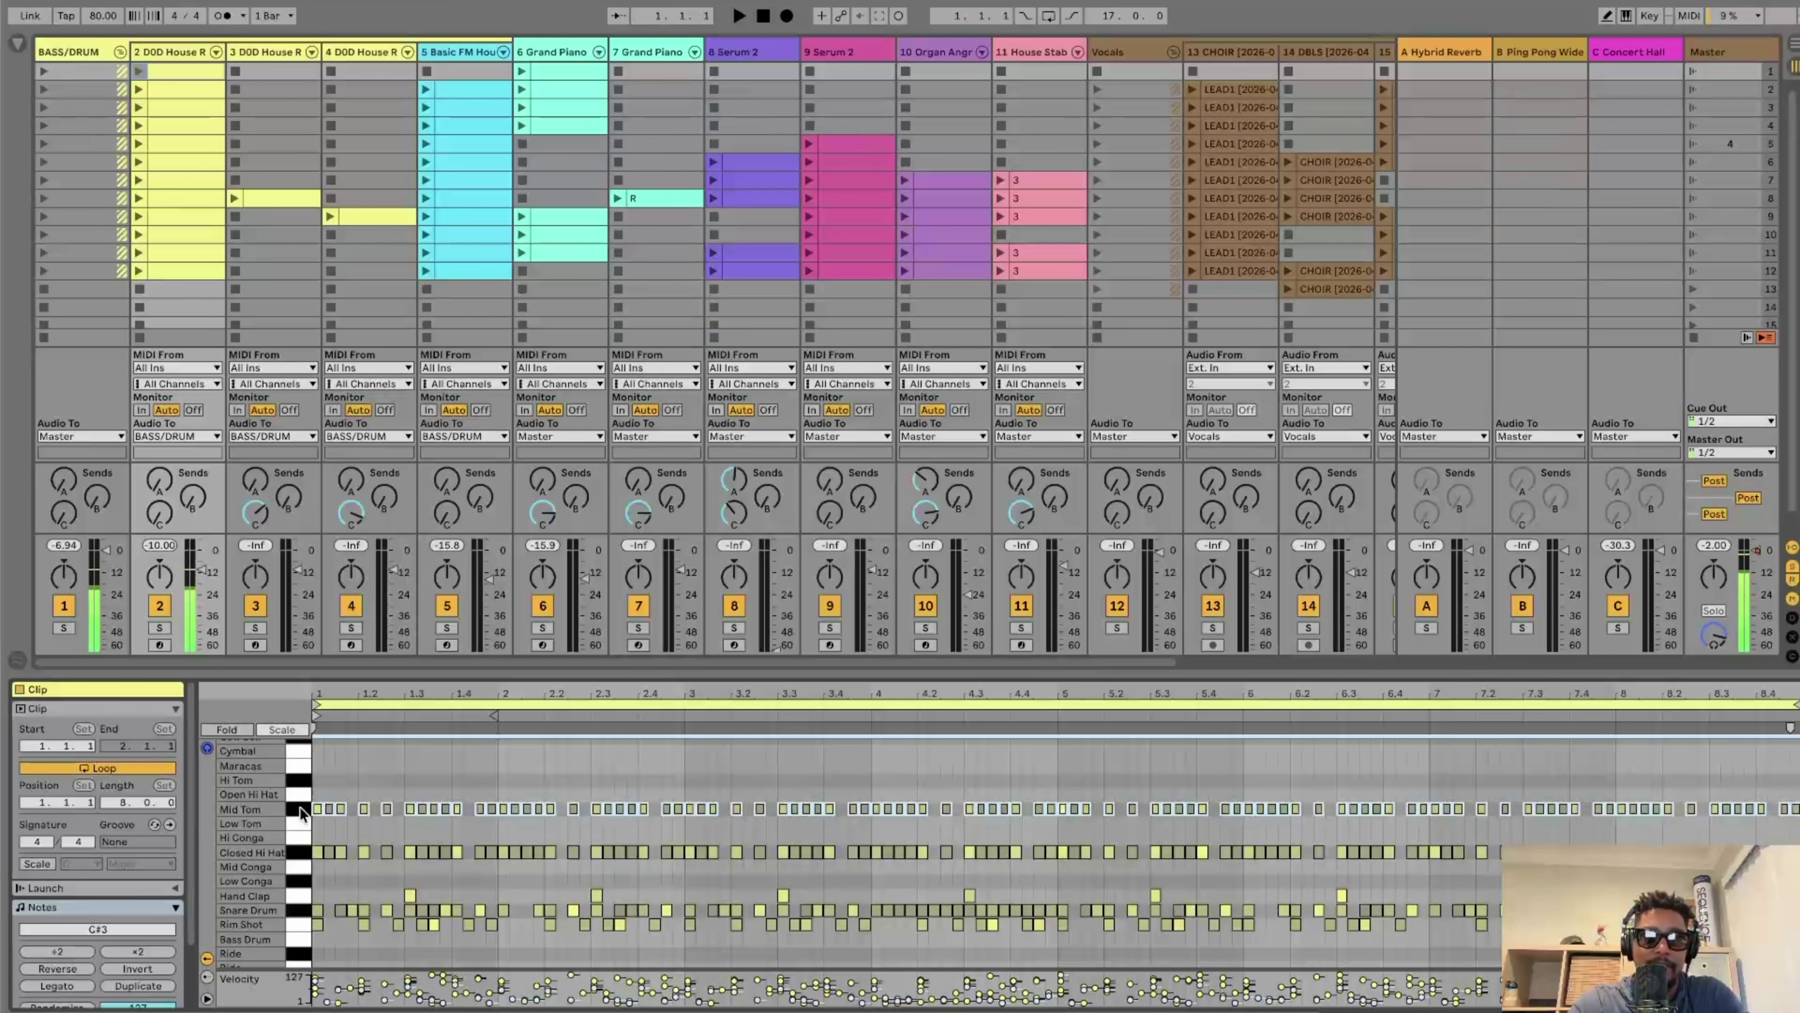
Step: Examine the upper and lower note rows of the scene 1 drum clip and play it through, then stop playback
scroll(425, 851, down, 6)
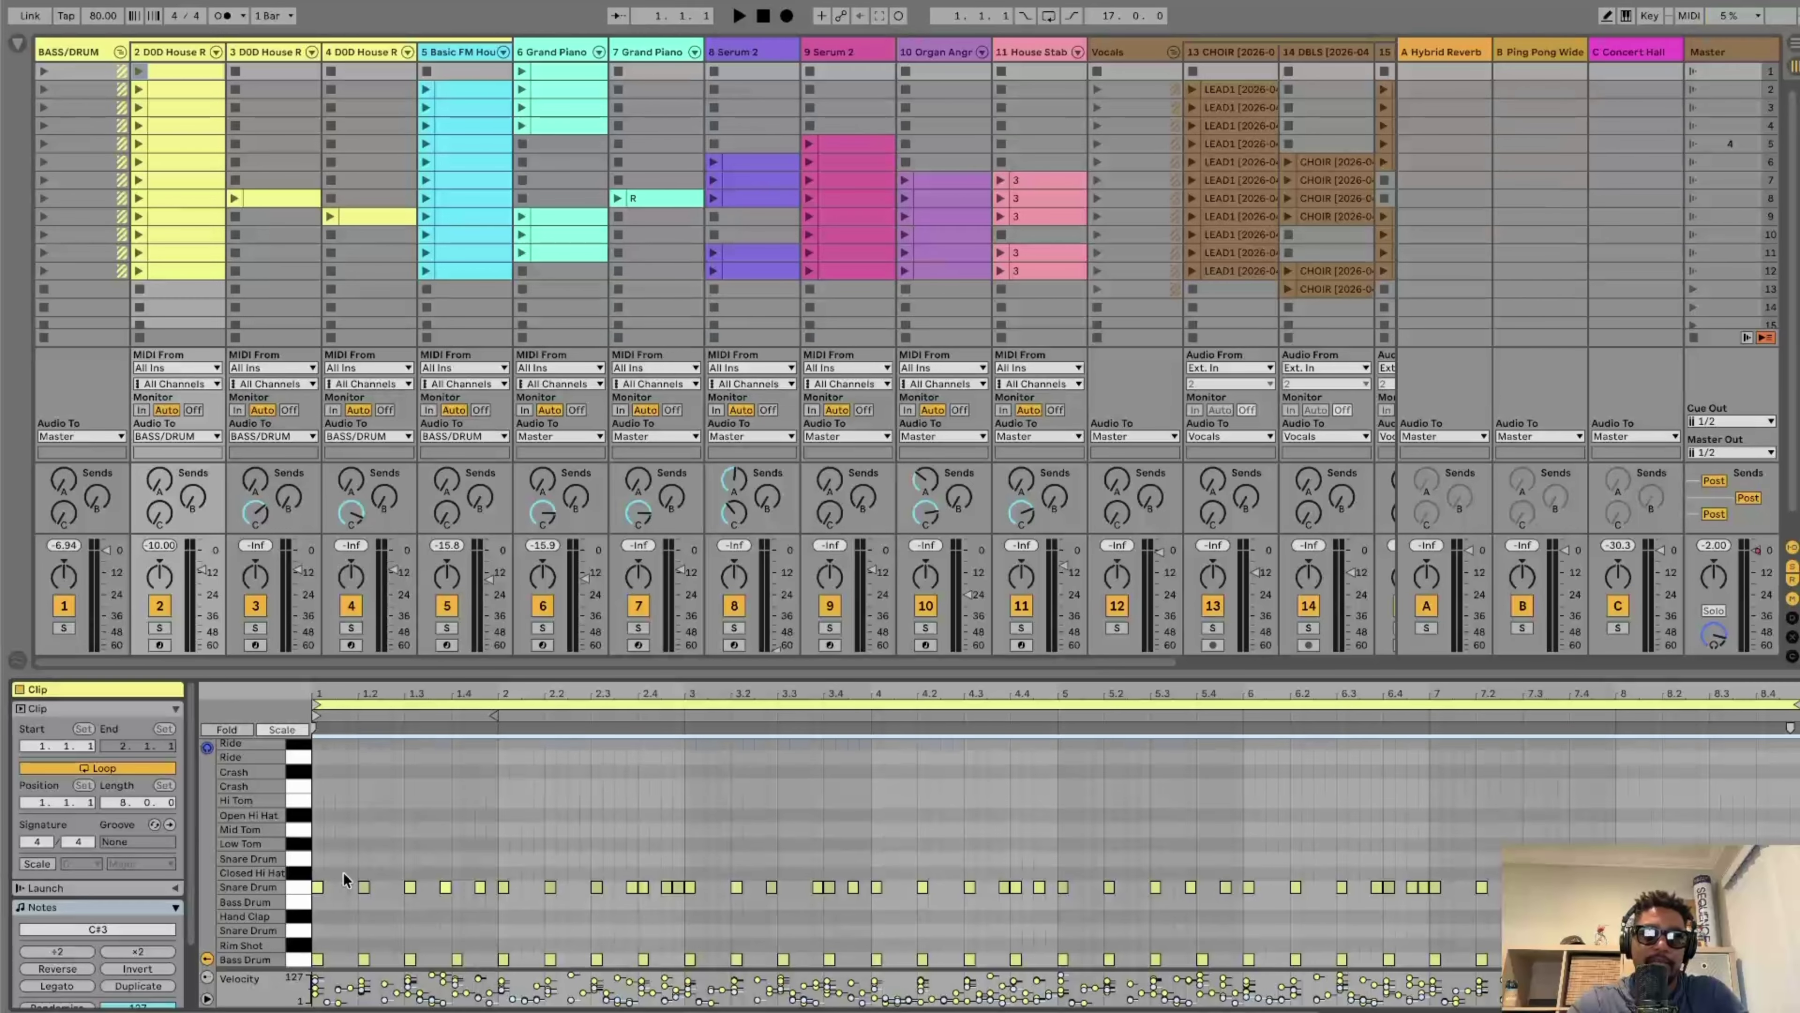
scroll(344, 879, up, 7)
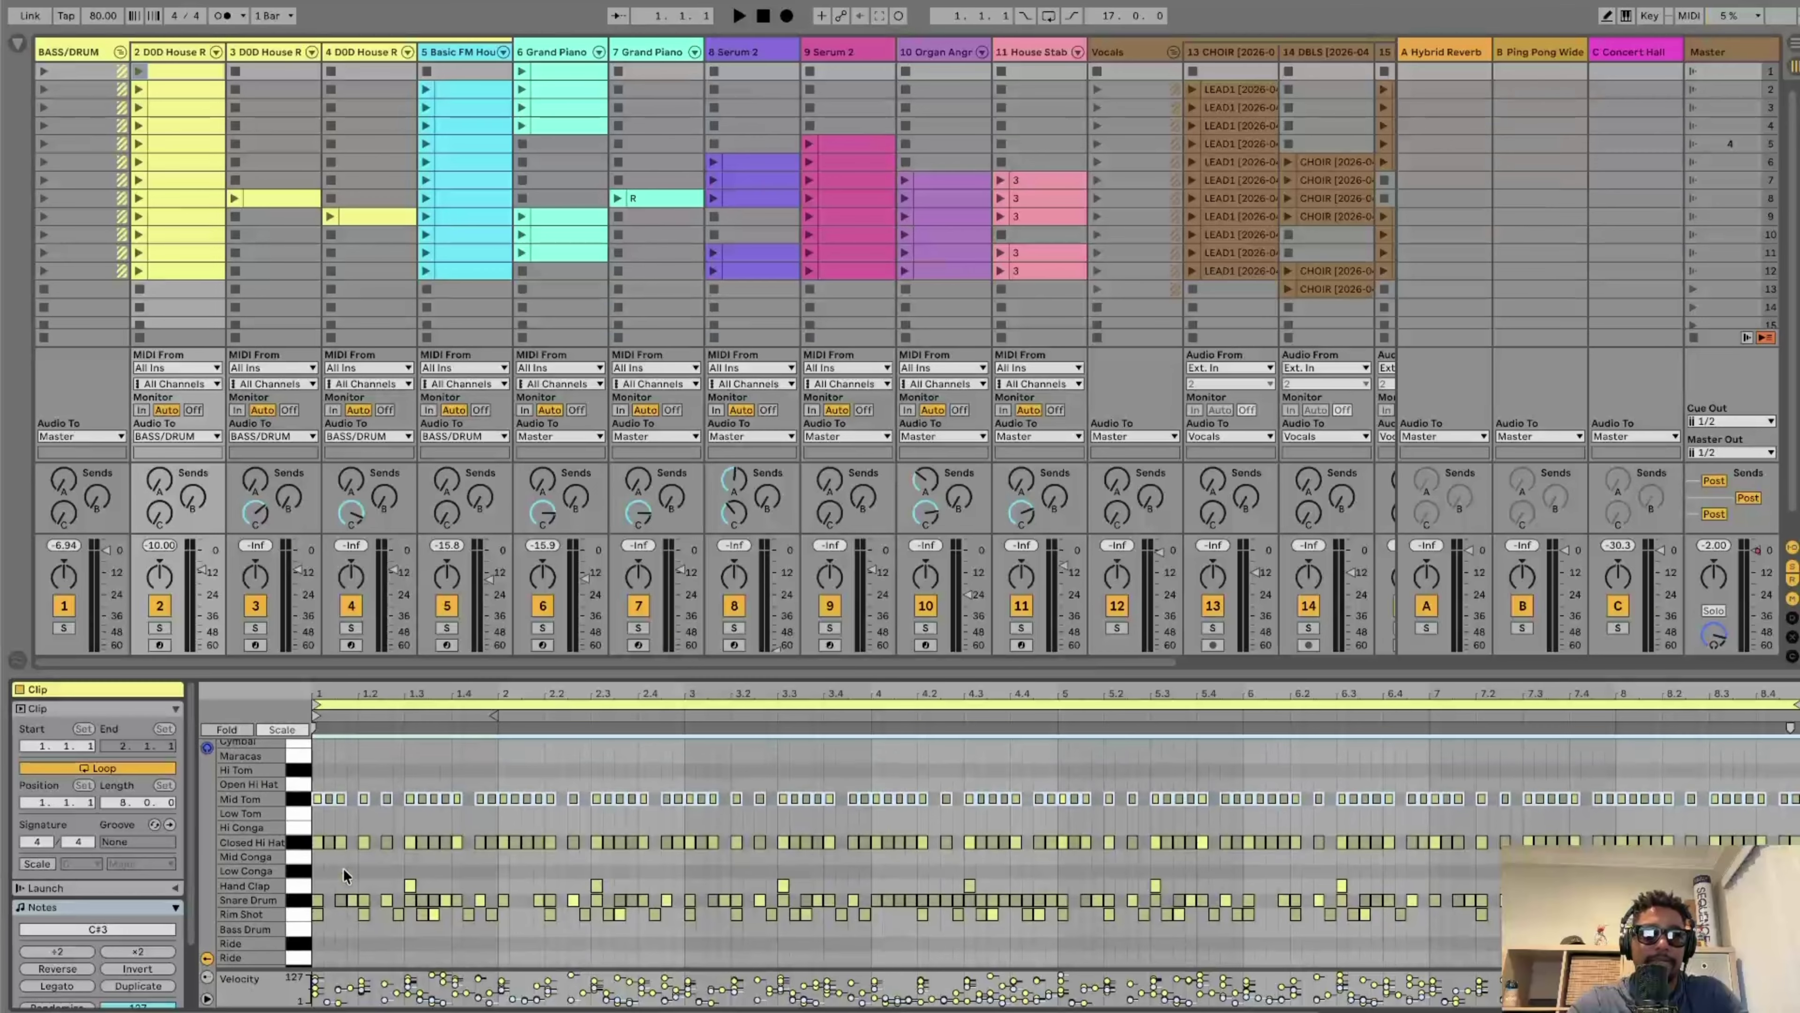
click(423, 773)
scroll(423, 770, down, 6)
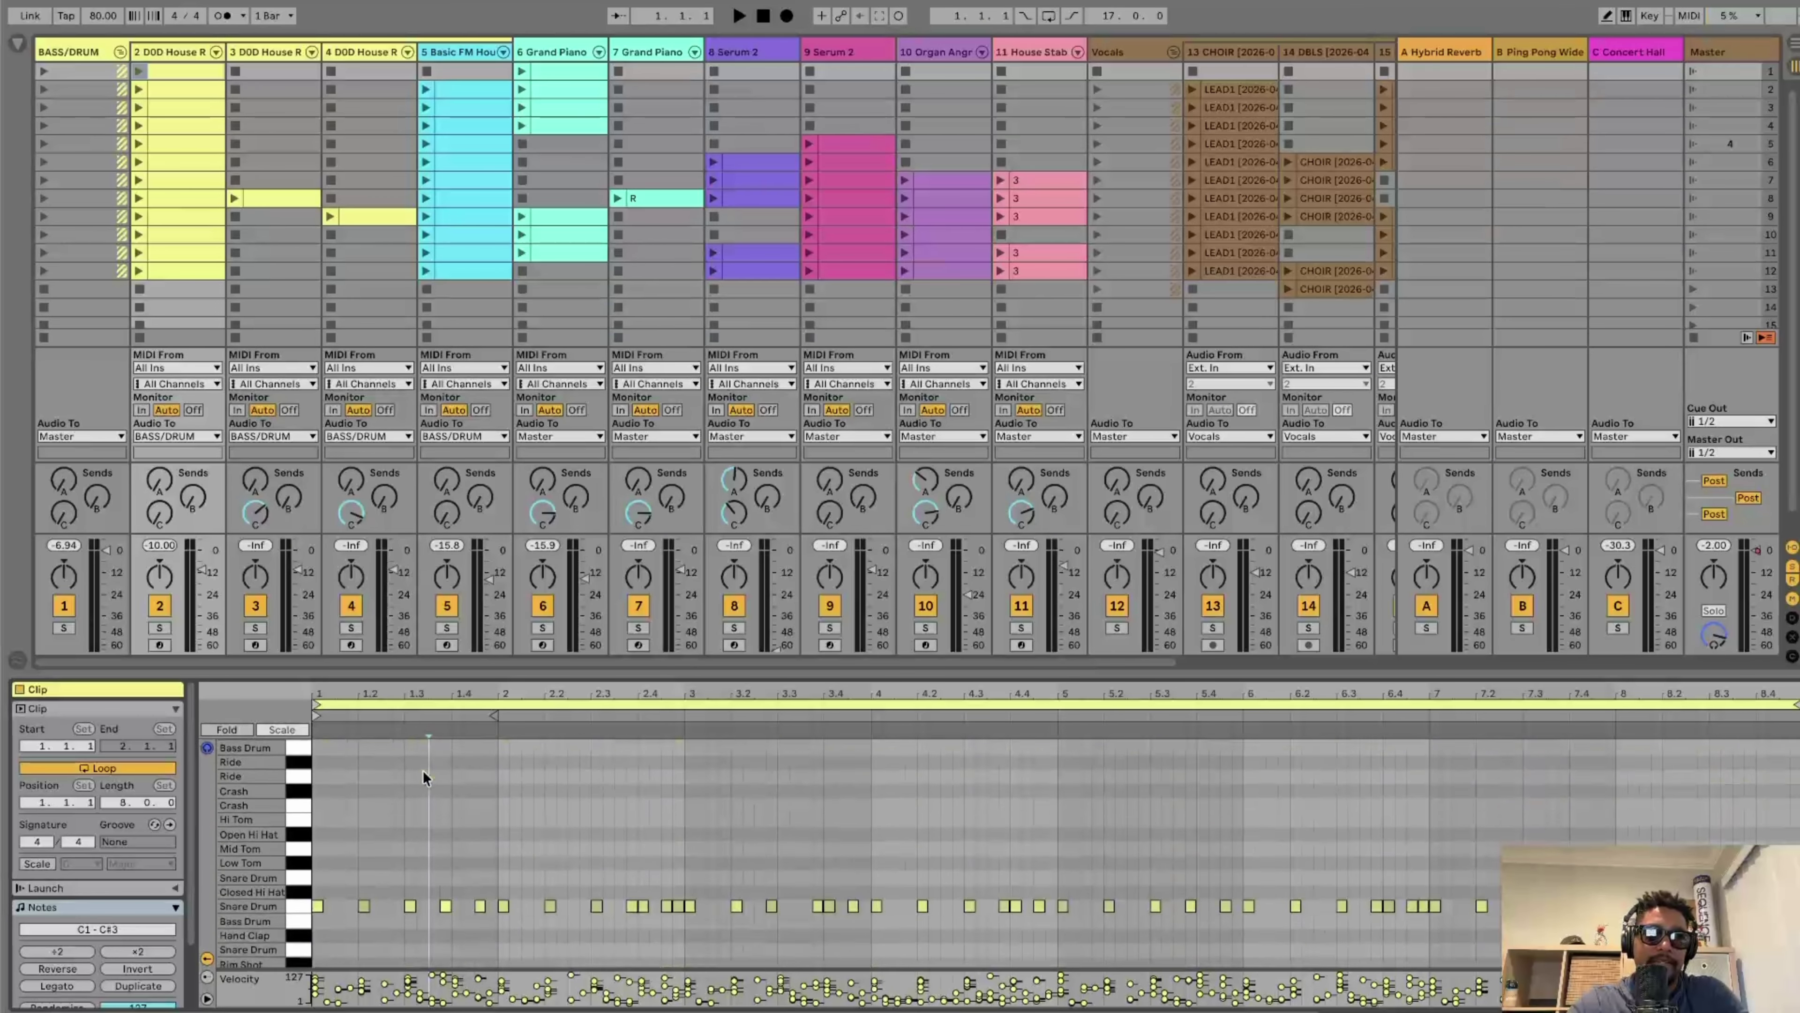
scroll(448, 904, down, 1)
scroll(465, 873, up, 8)
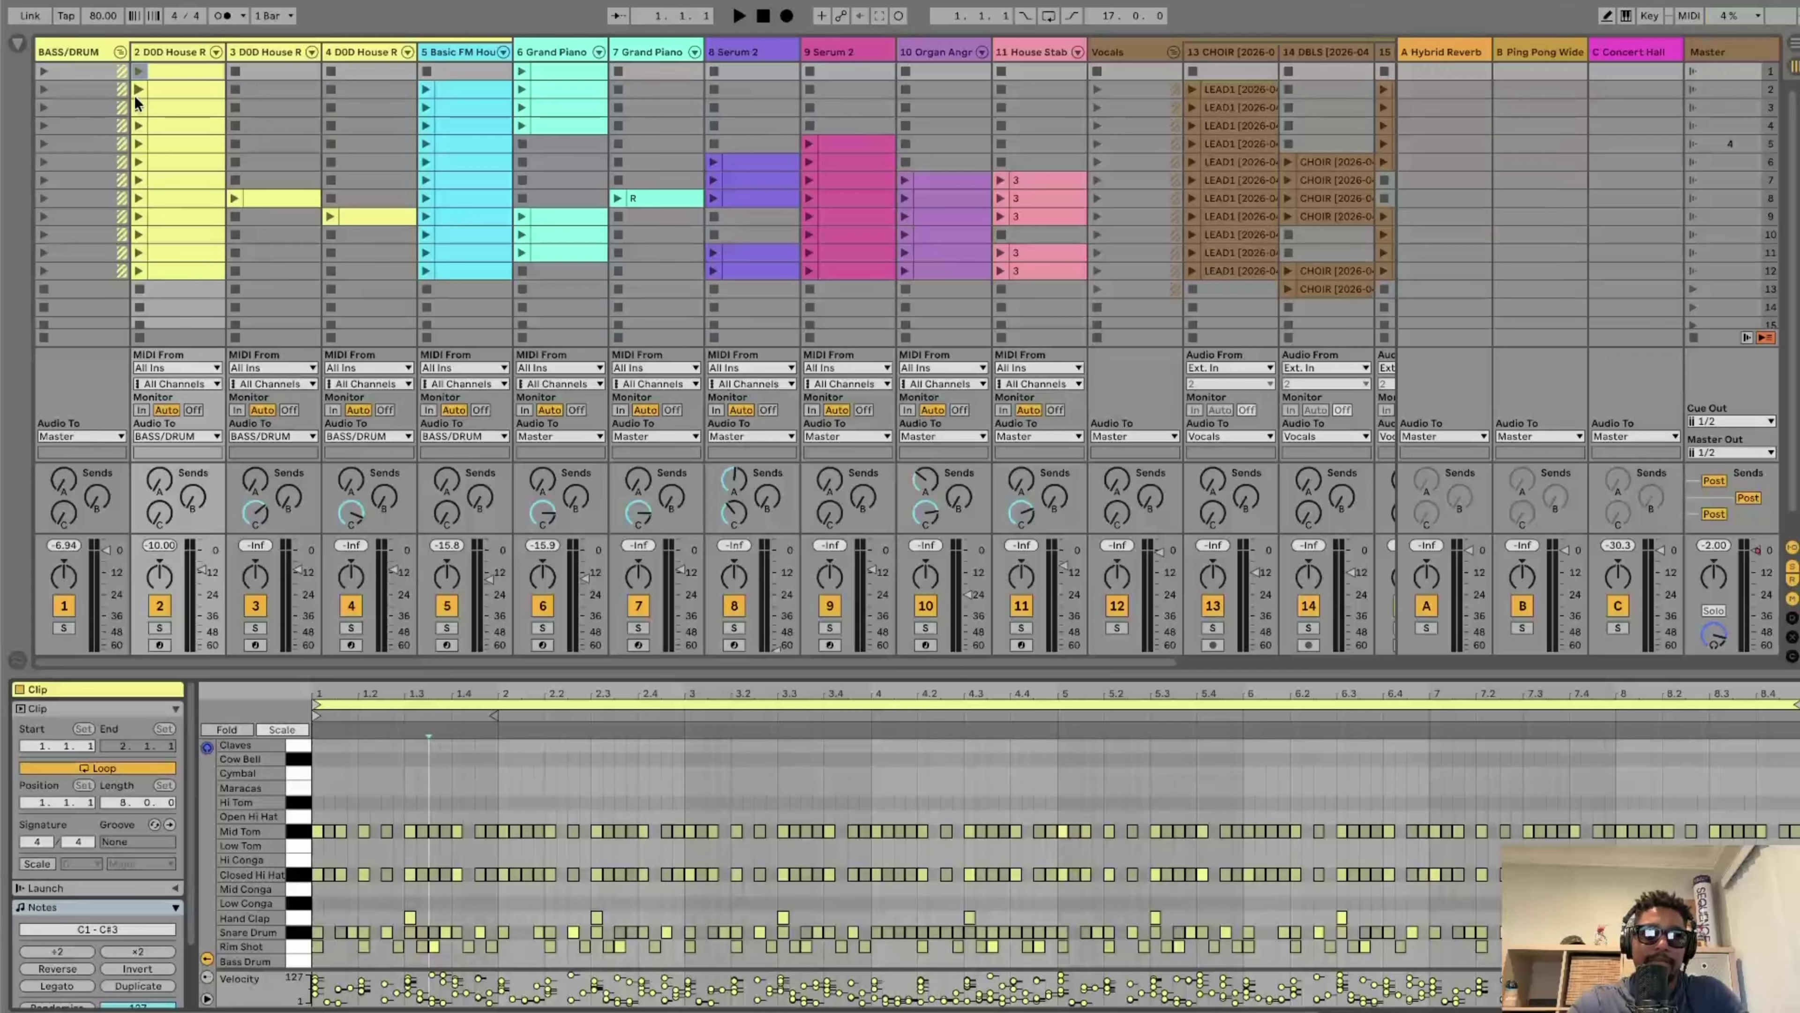
click(138, 71)
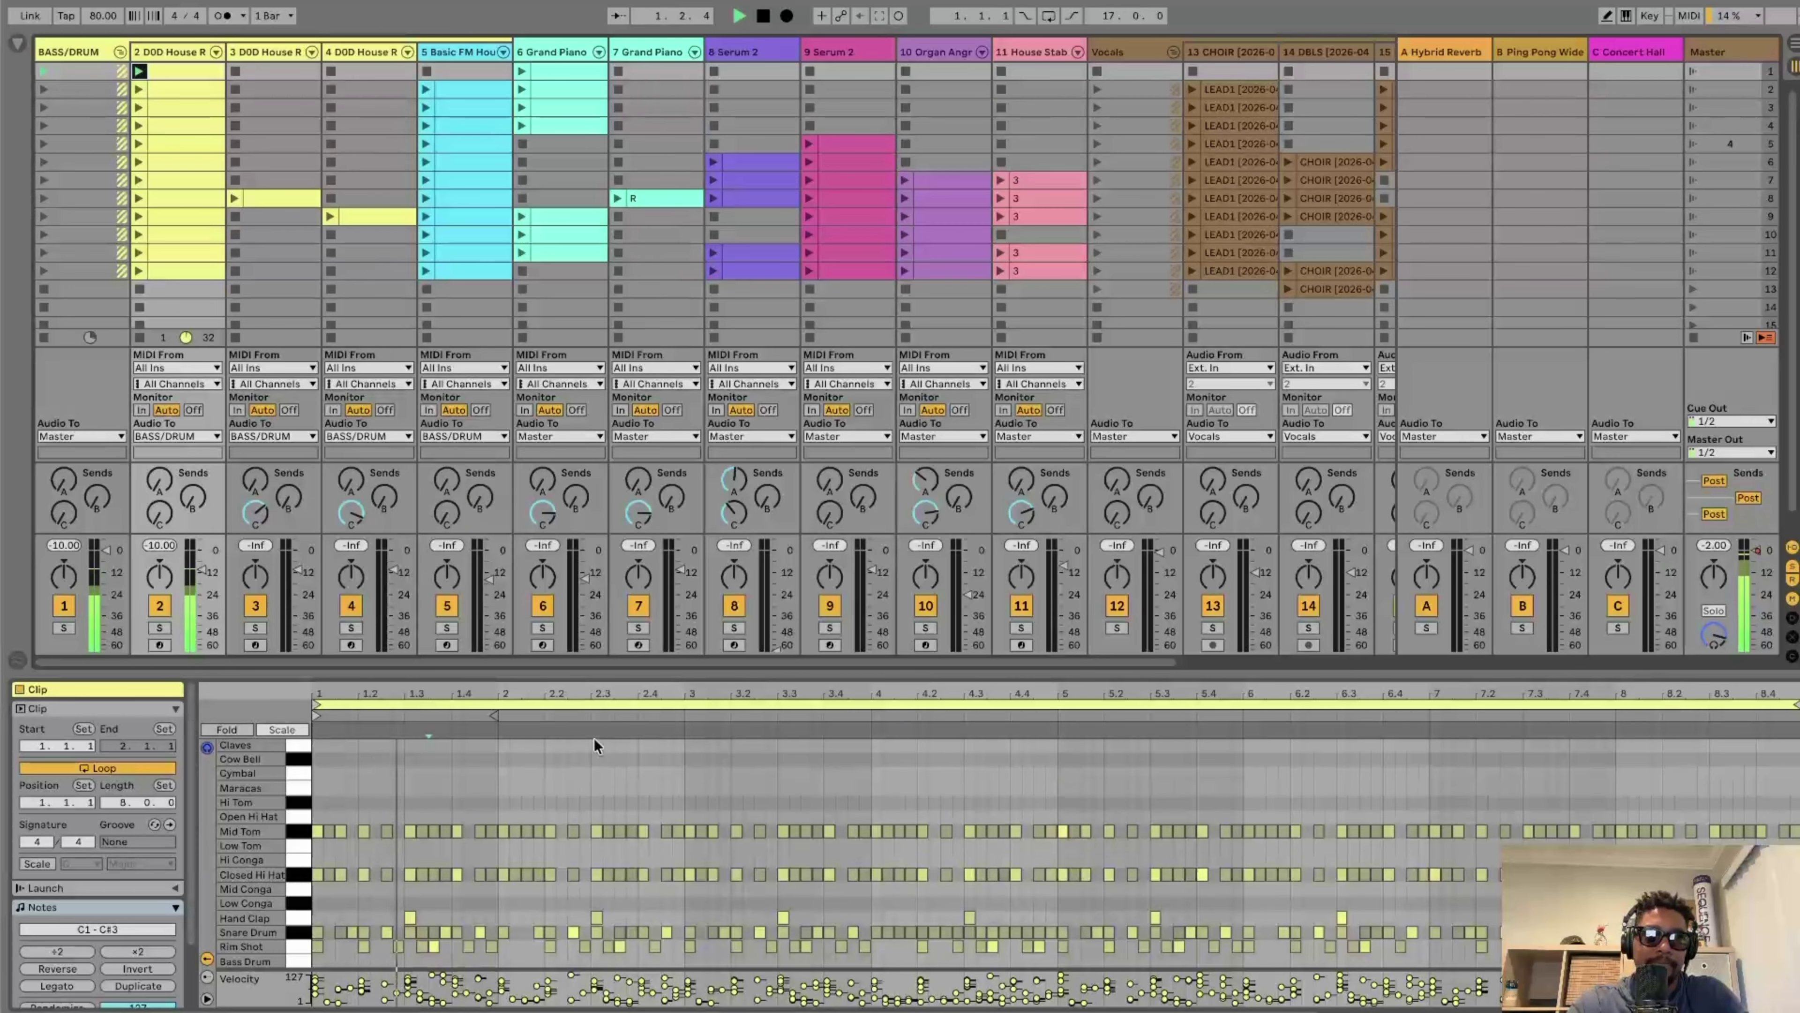
scroll(626, 808, down, 5)
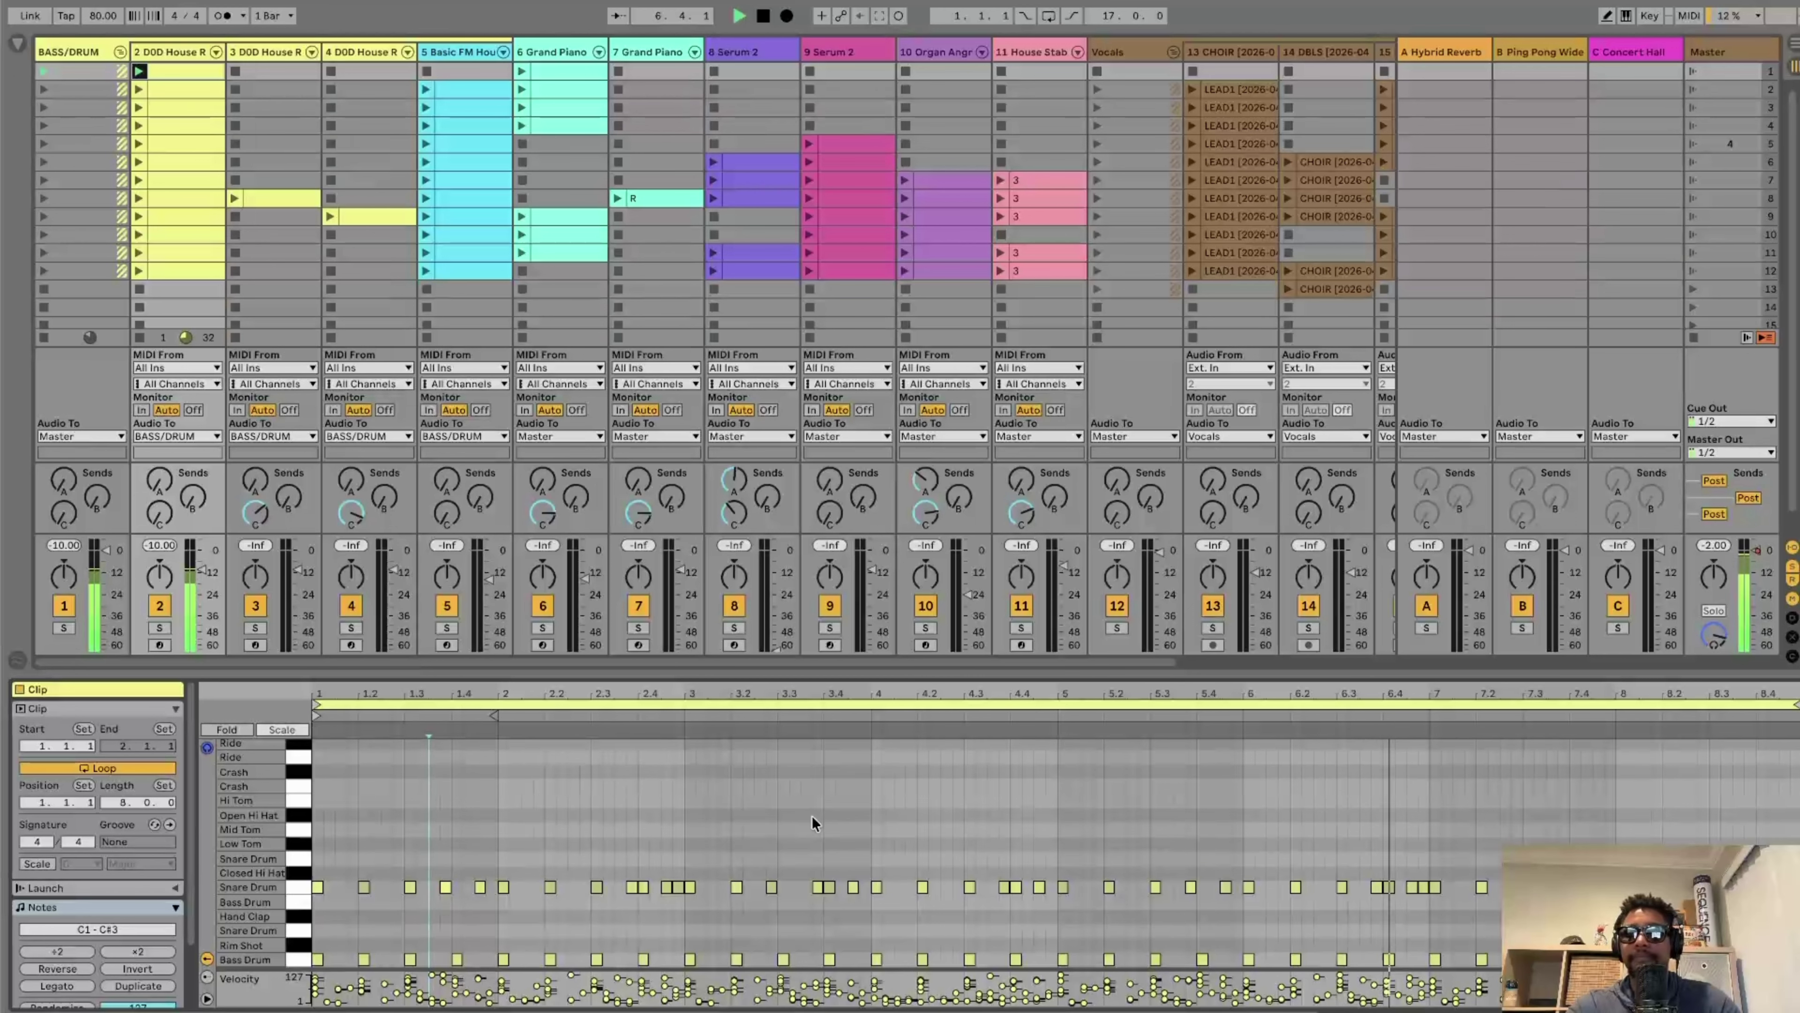
scroll(811, 816, up, 5)
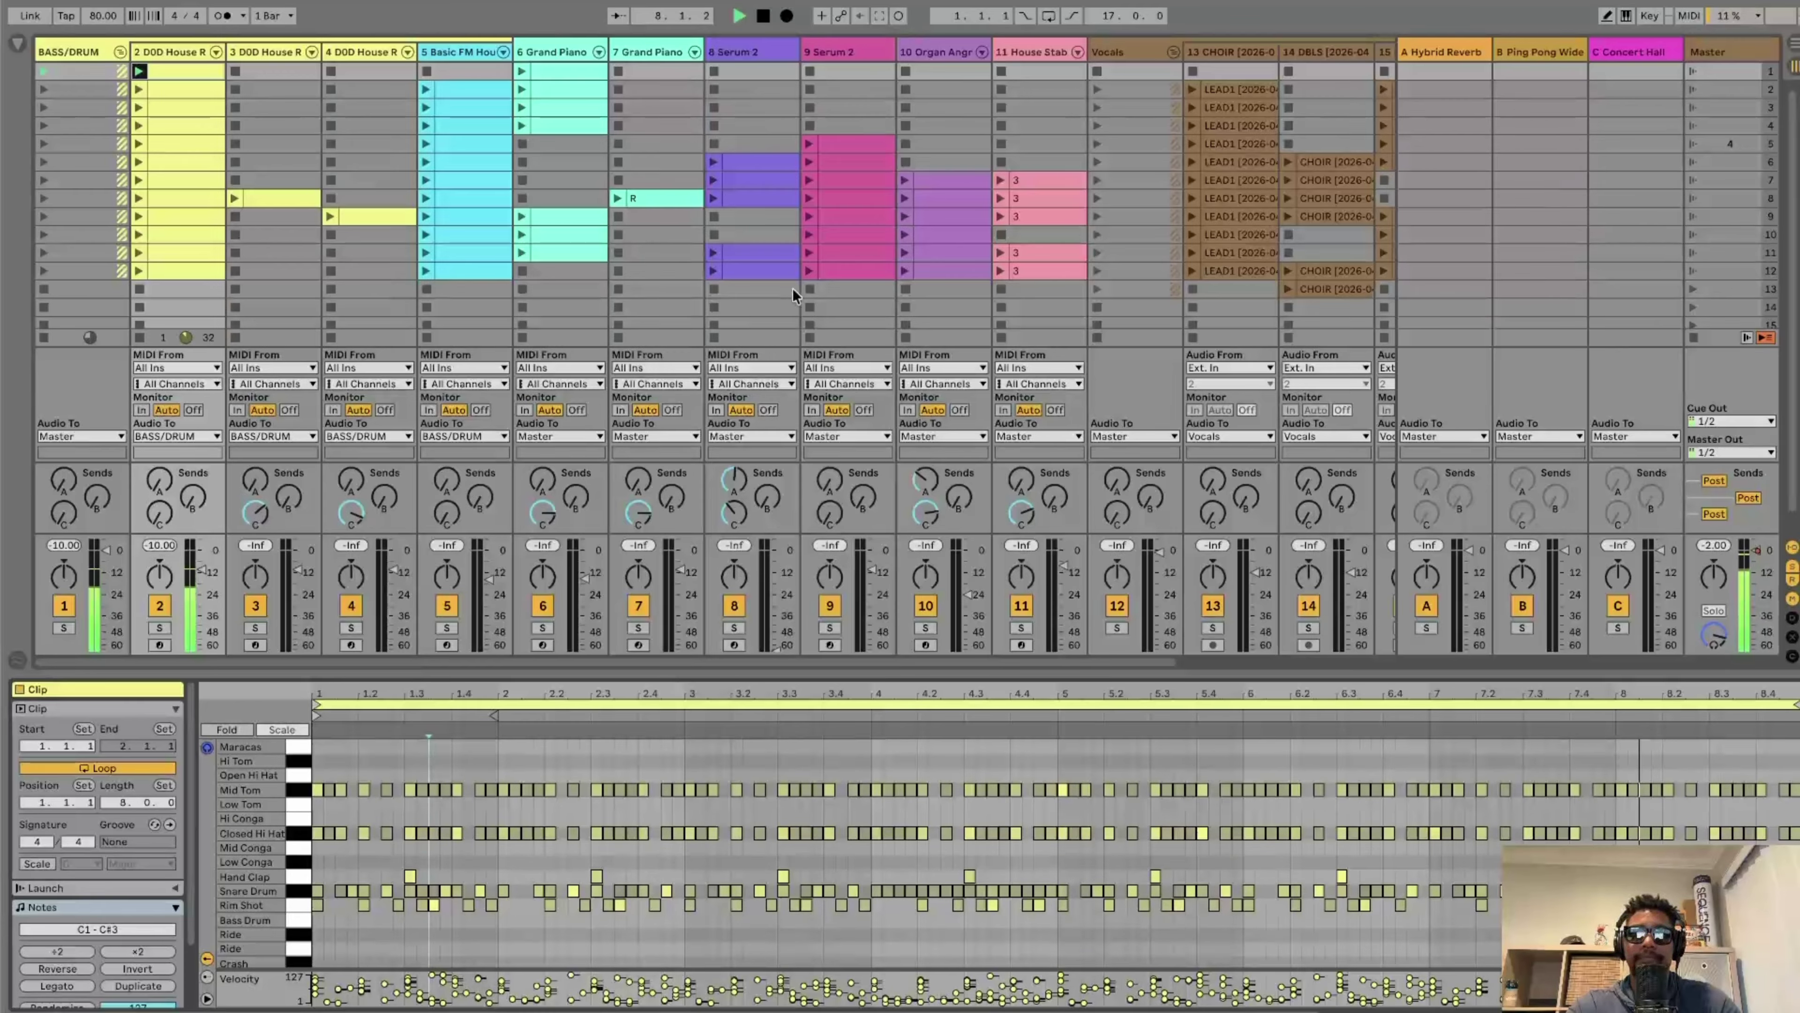
click(764, 17)
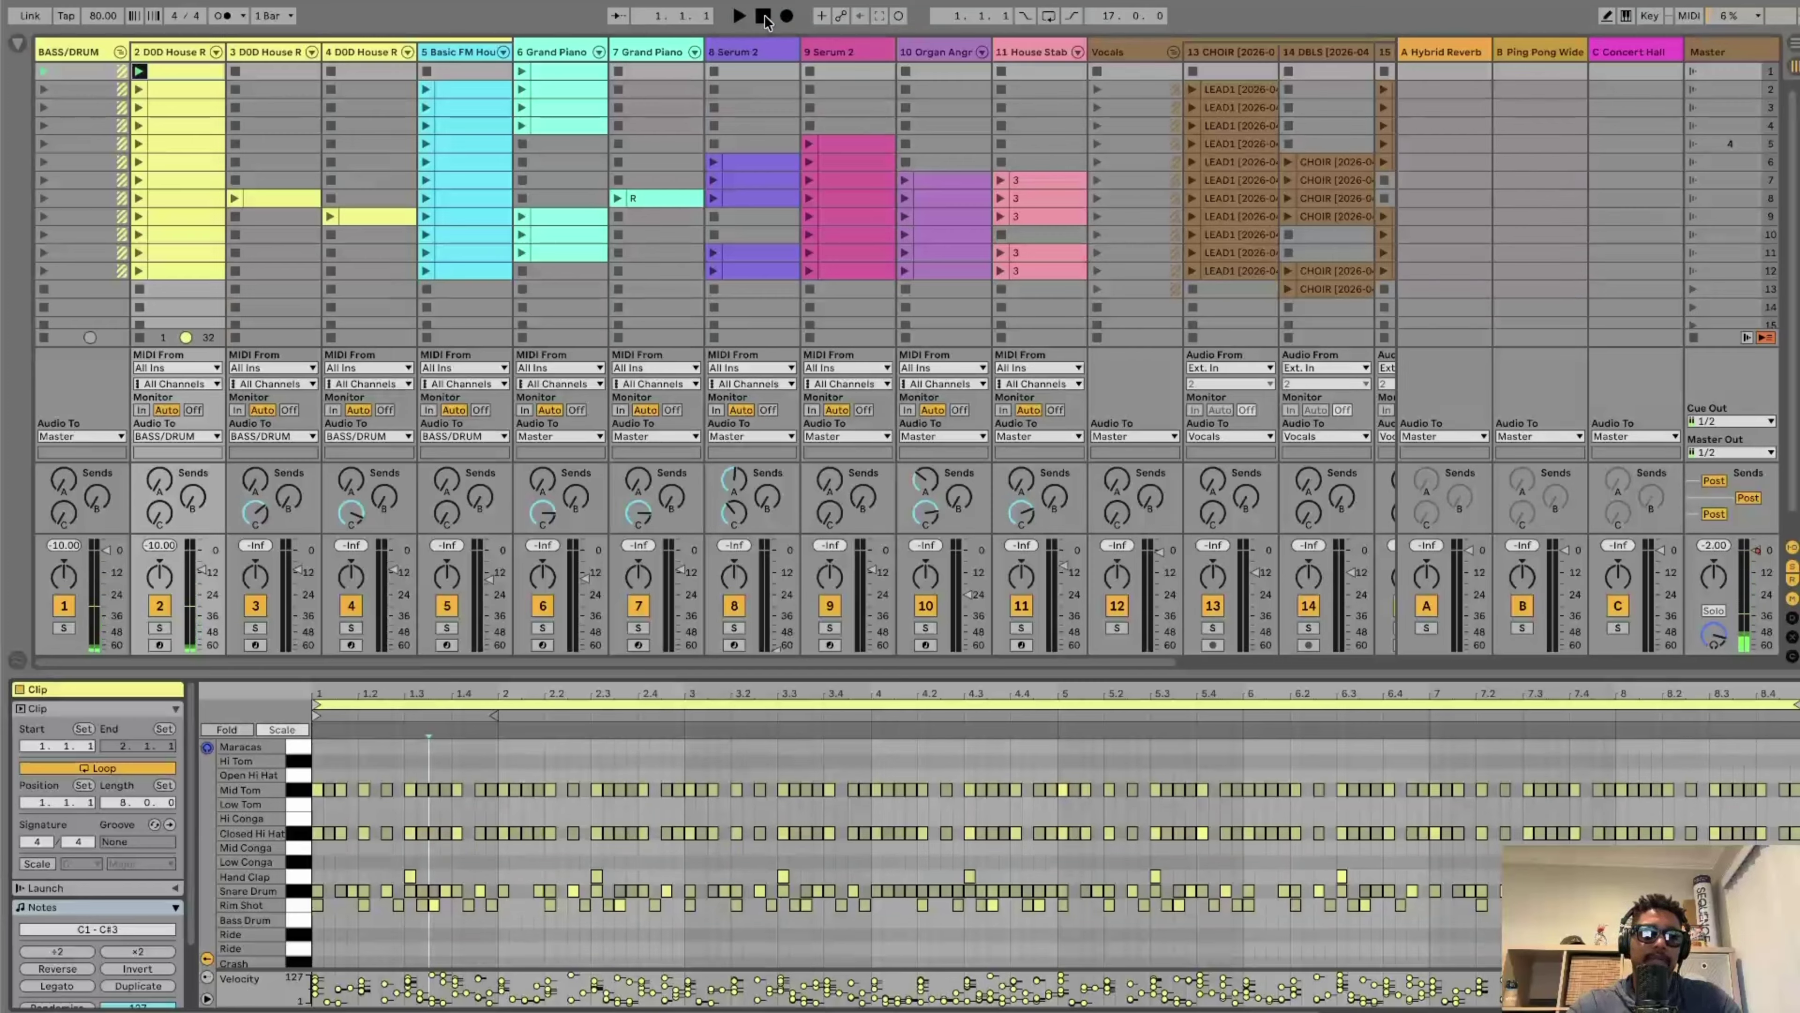
Step: Inspect the notes of the scene 8 clip on drum track 3 and the scene 9 clip on drum track 4
click(284, 199)
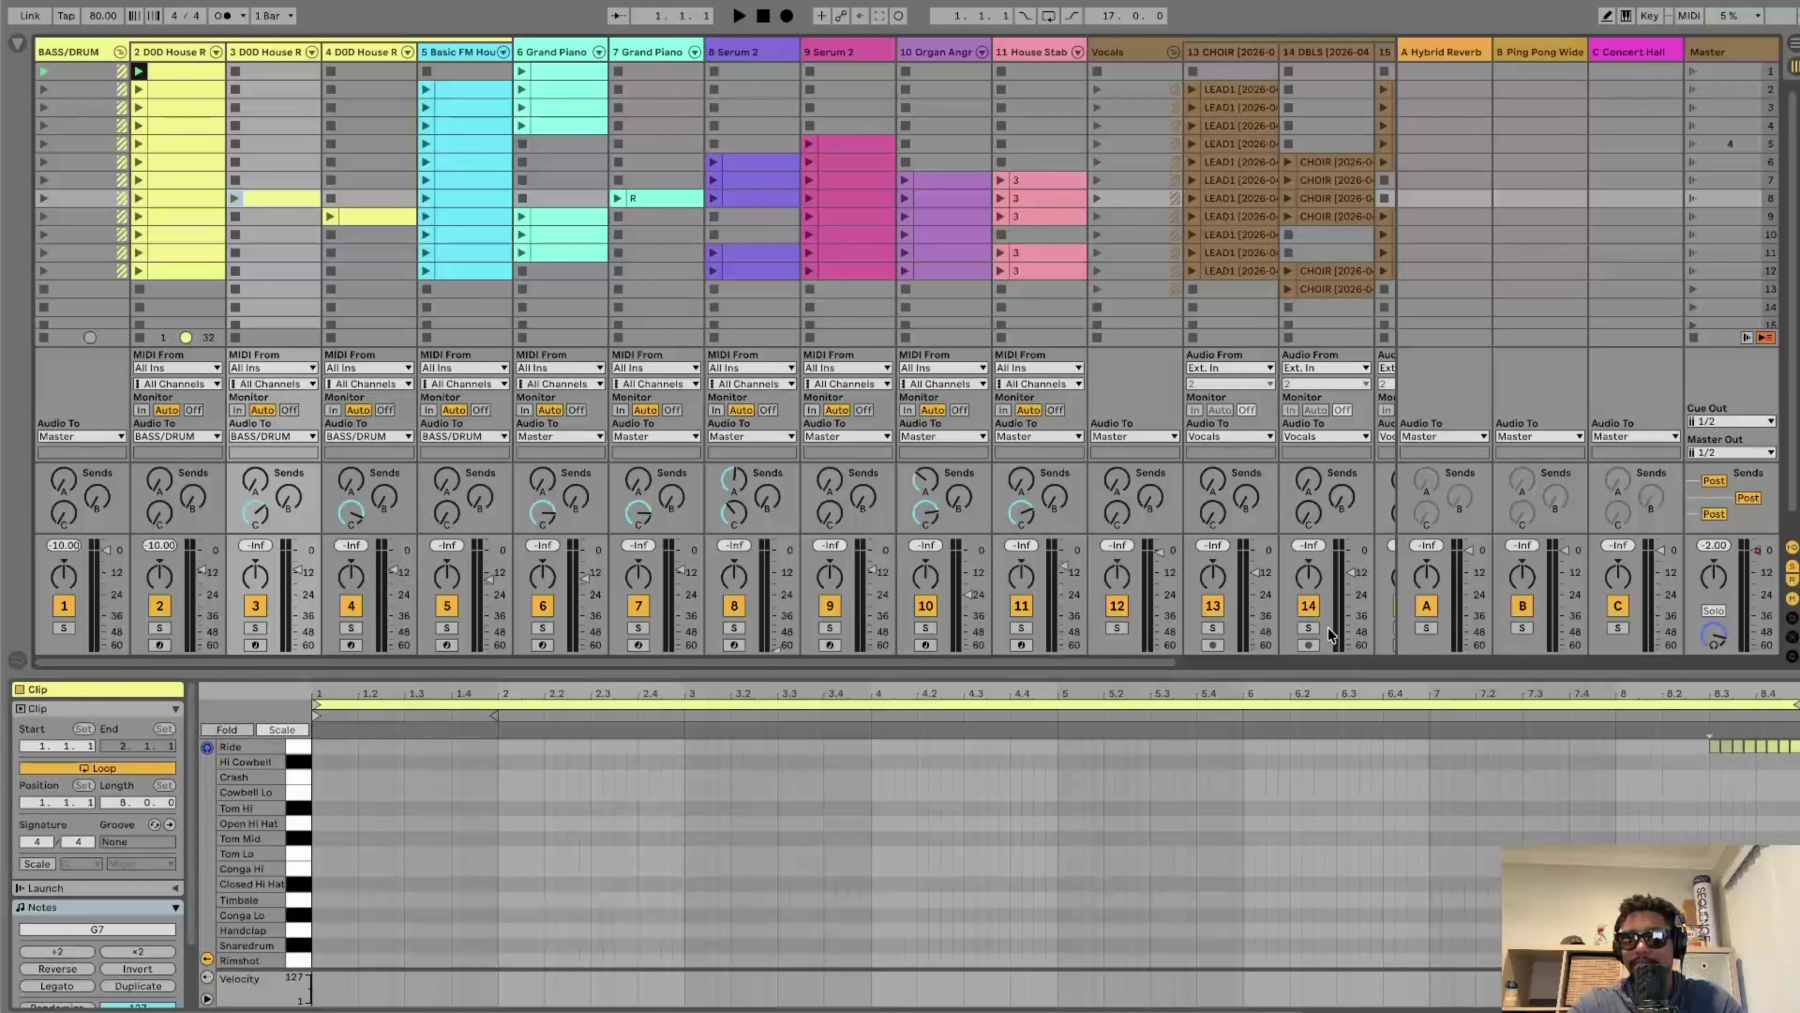
click(364, 212)
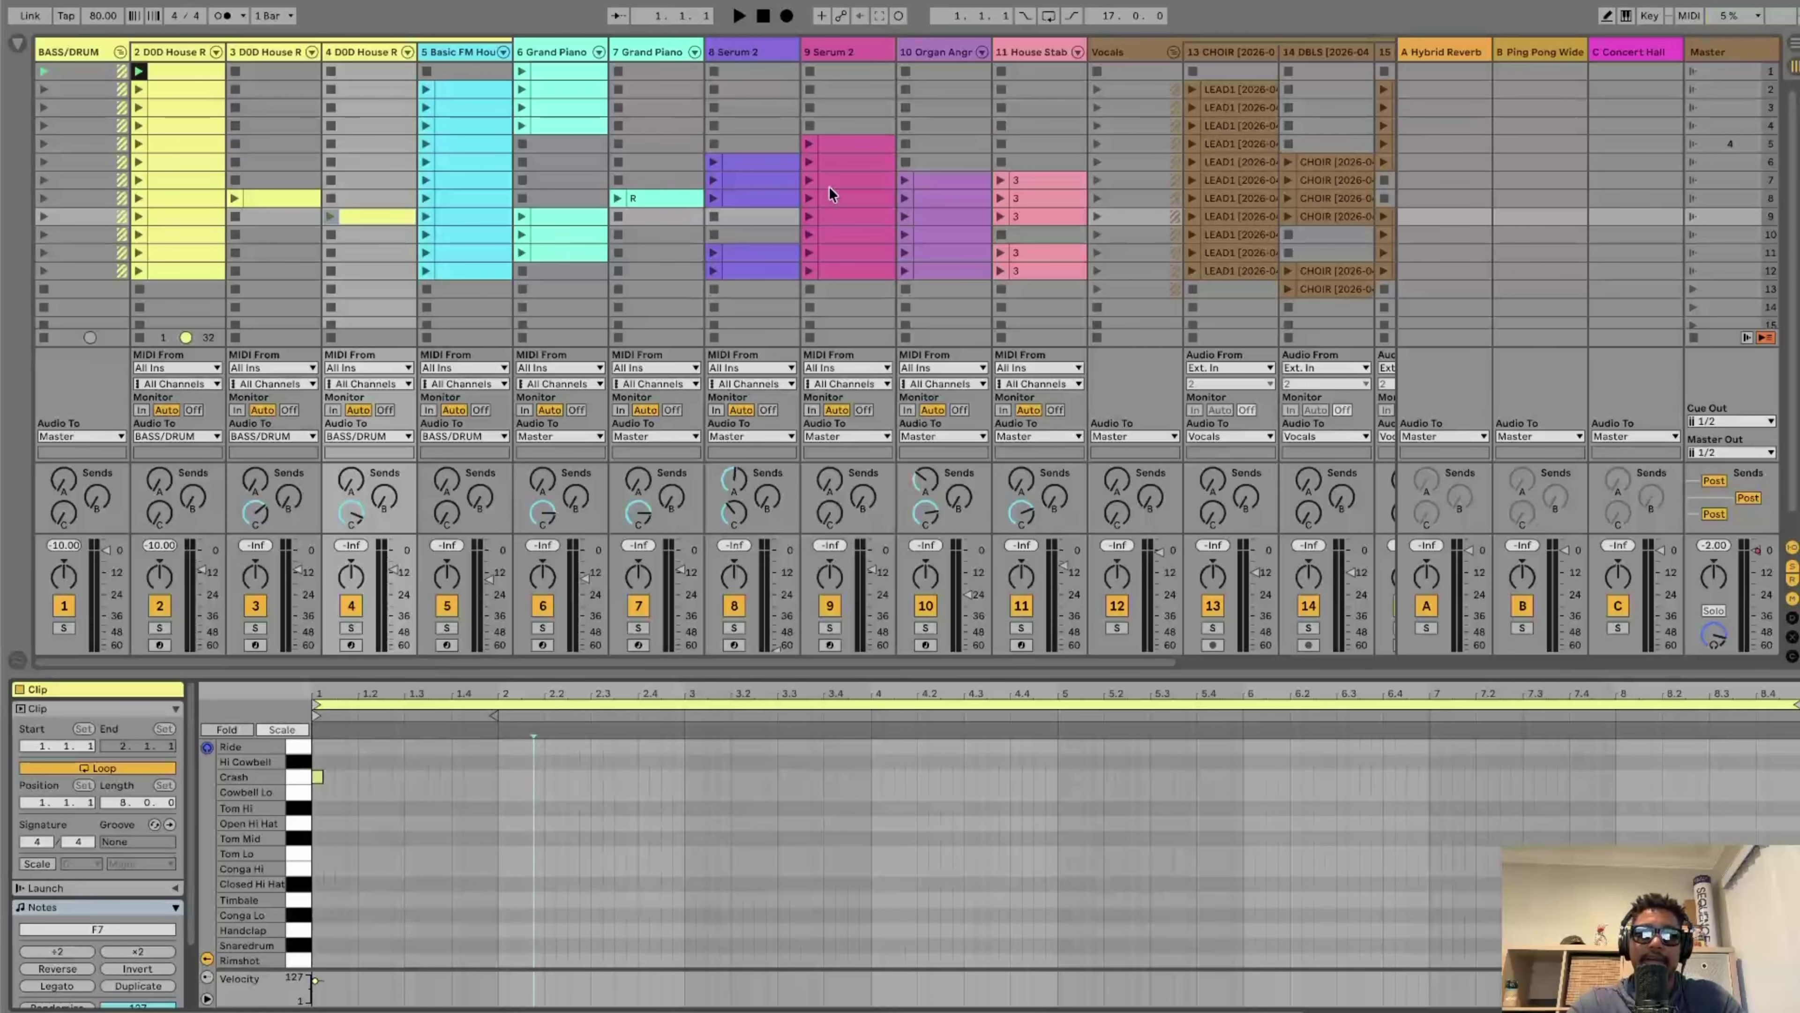
Step: Inspect the sustained note in the scene 7 organ clip on track 10
click(945, 180)
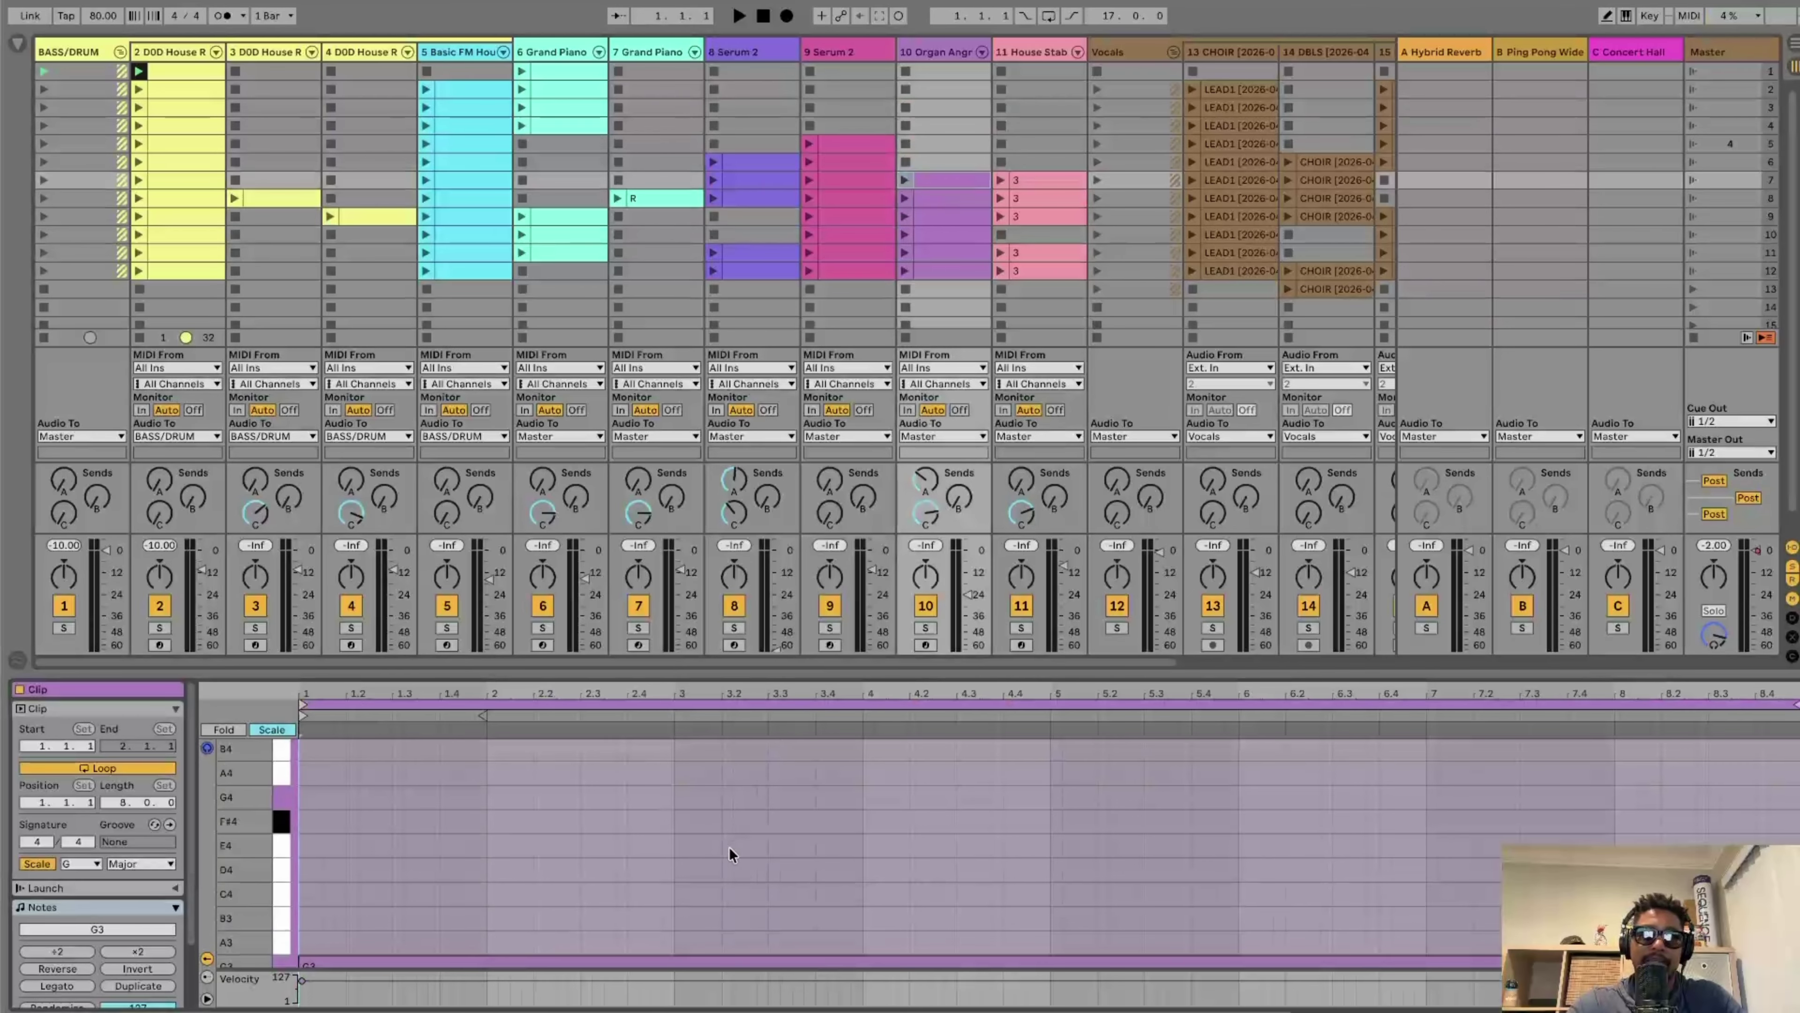
scroll(722, 855, down, 3)
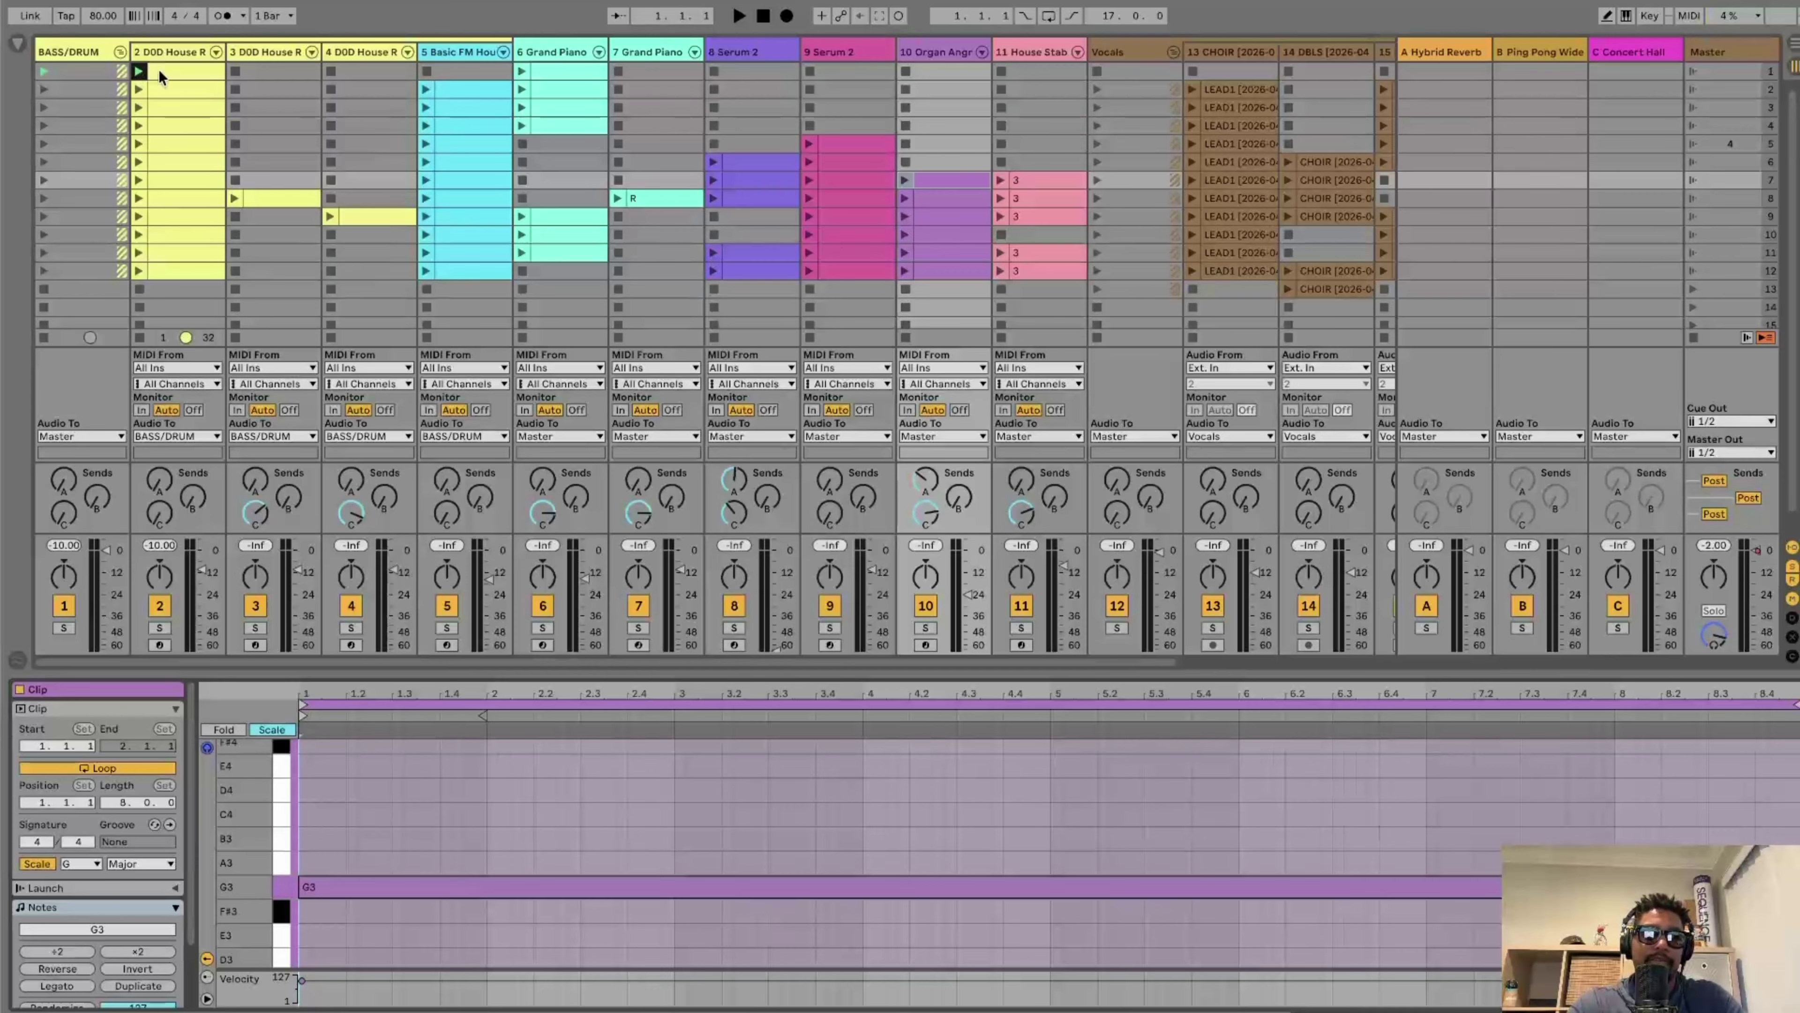
Step: Play the scene 1 drum clip on track 2, view the scene 2 clip on track 5 and layer it into playback
click(139, 71)
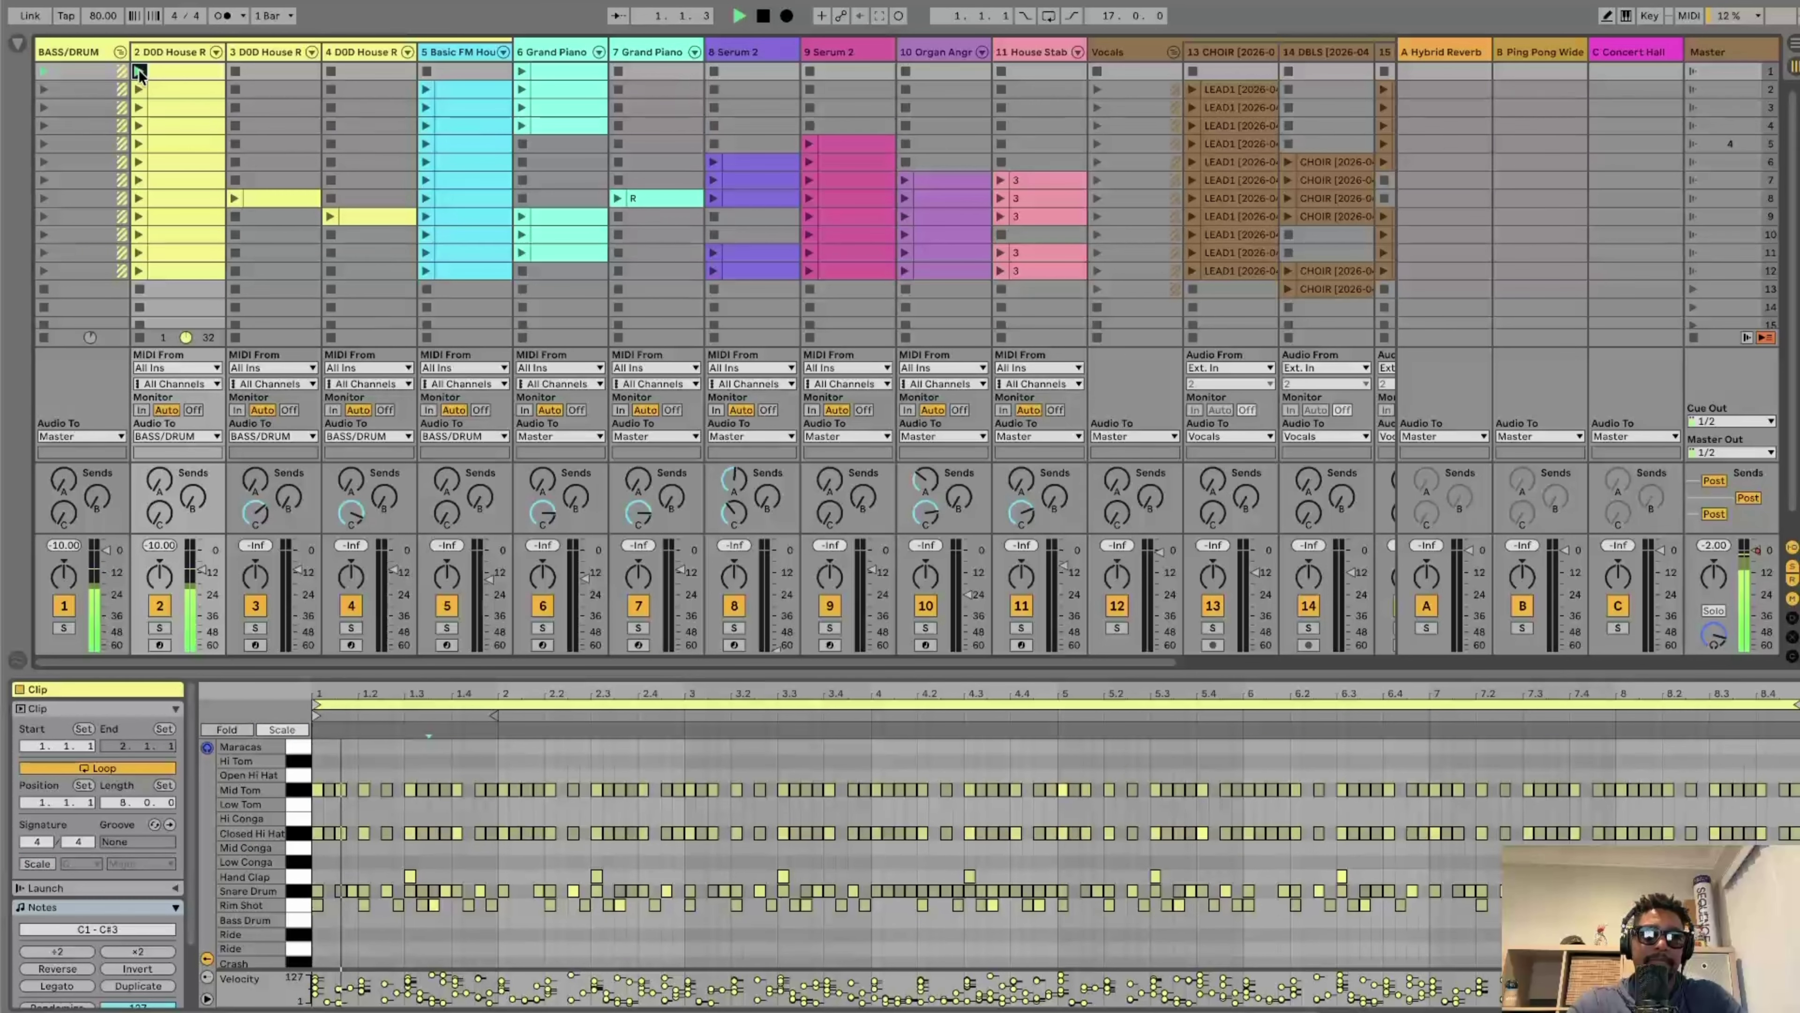
click(453, 89)
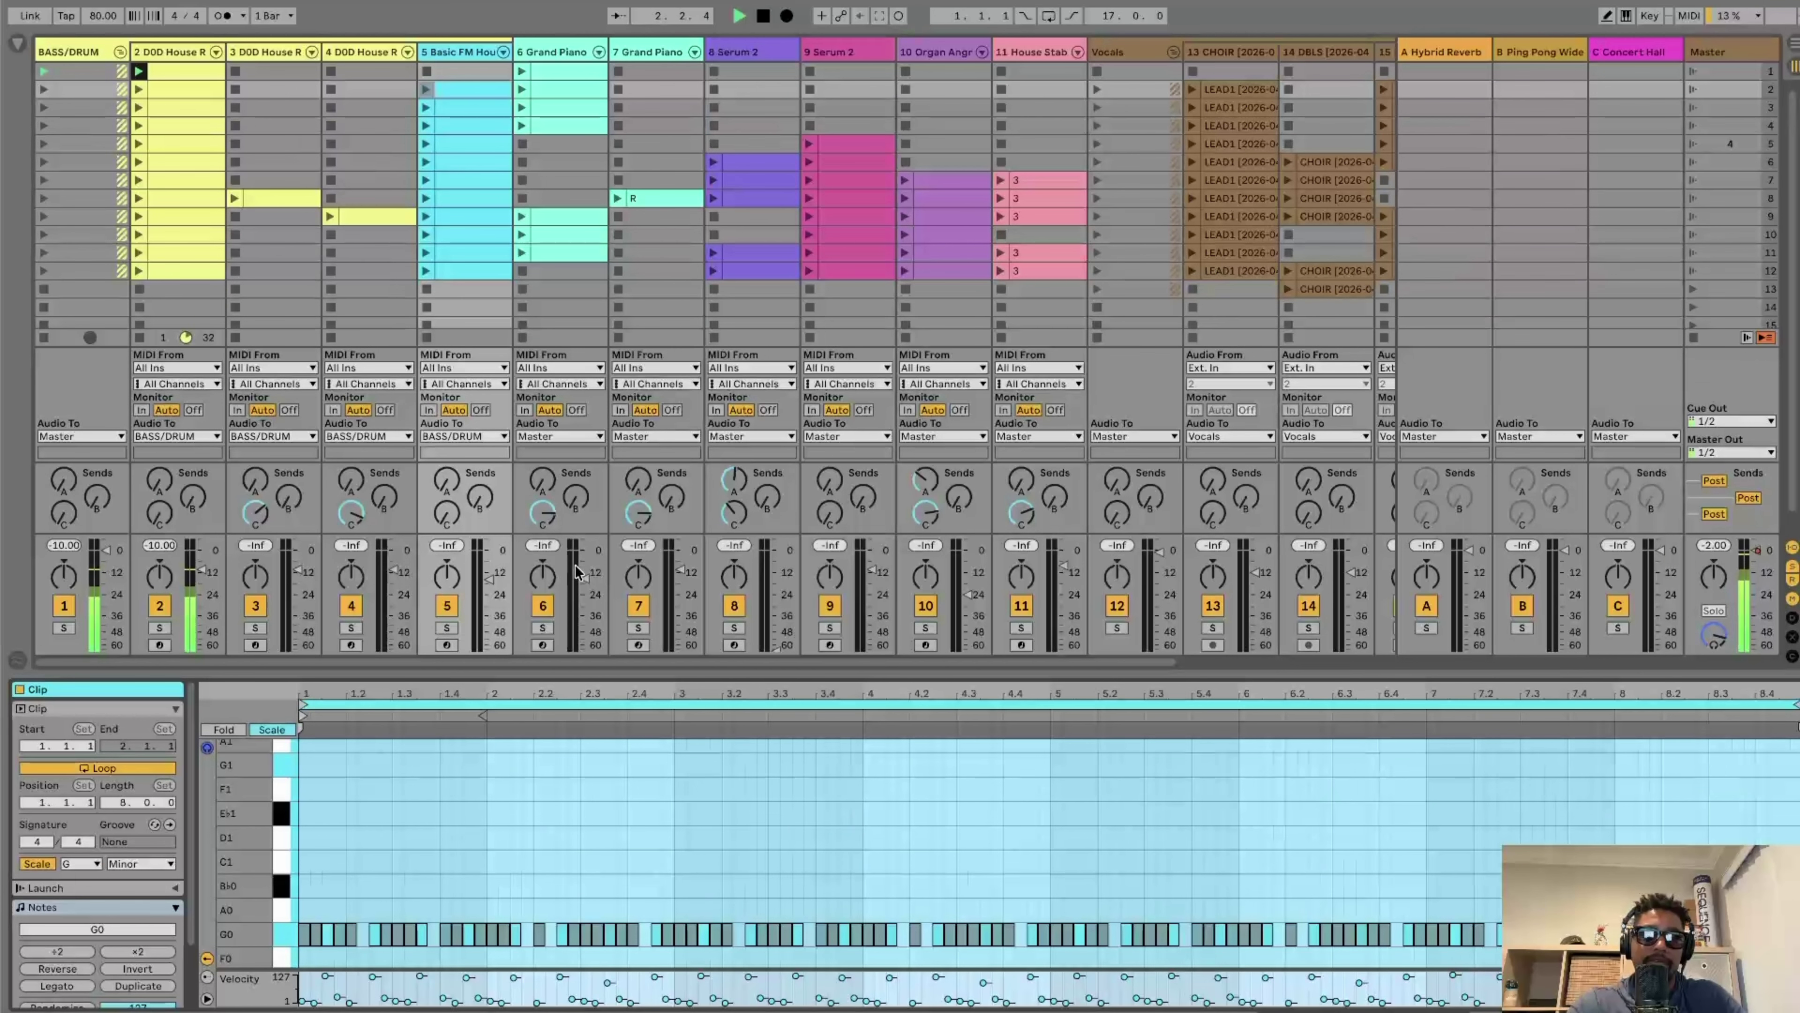
scroll(601, 844, down, 2)
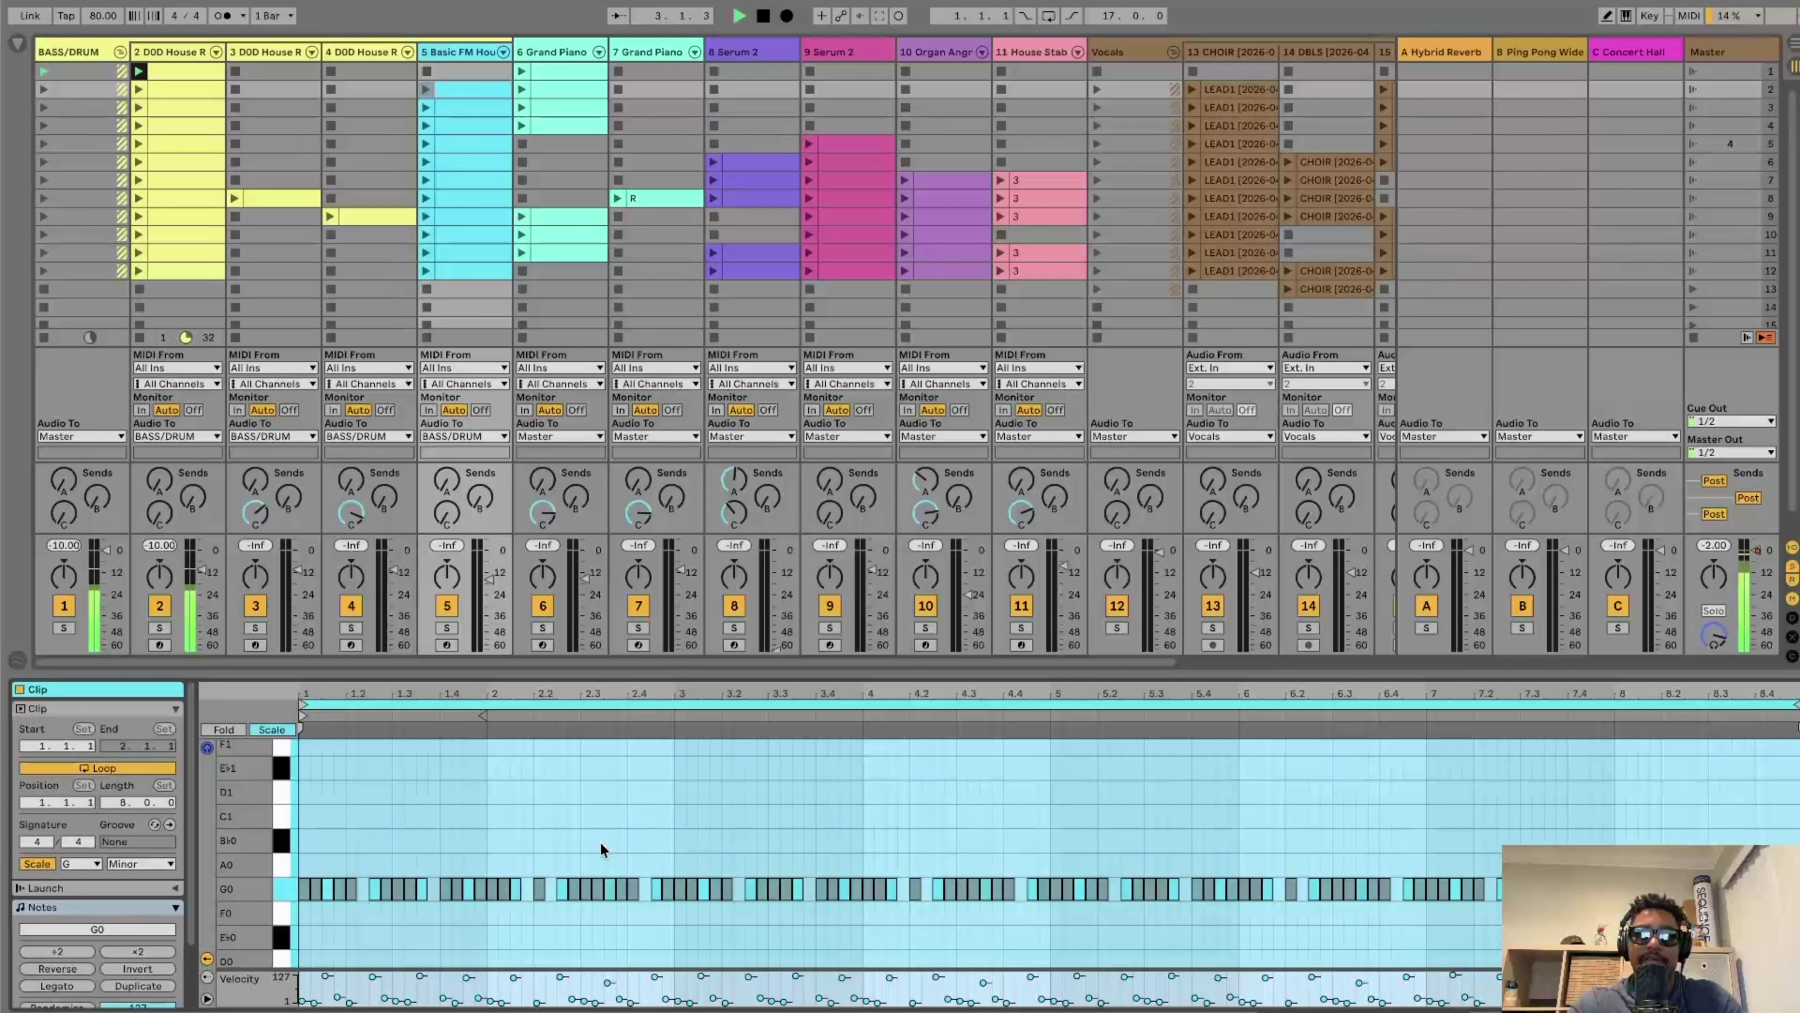
click(425, 86)
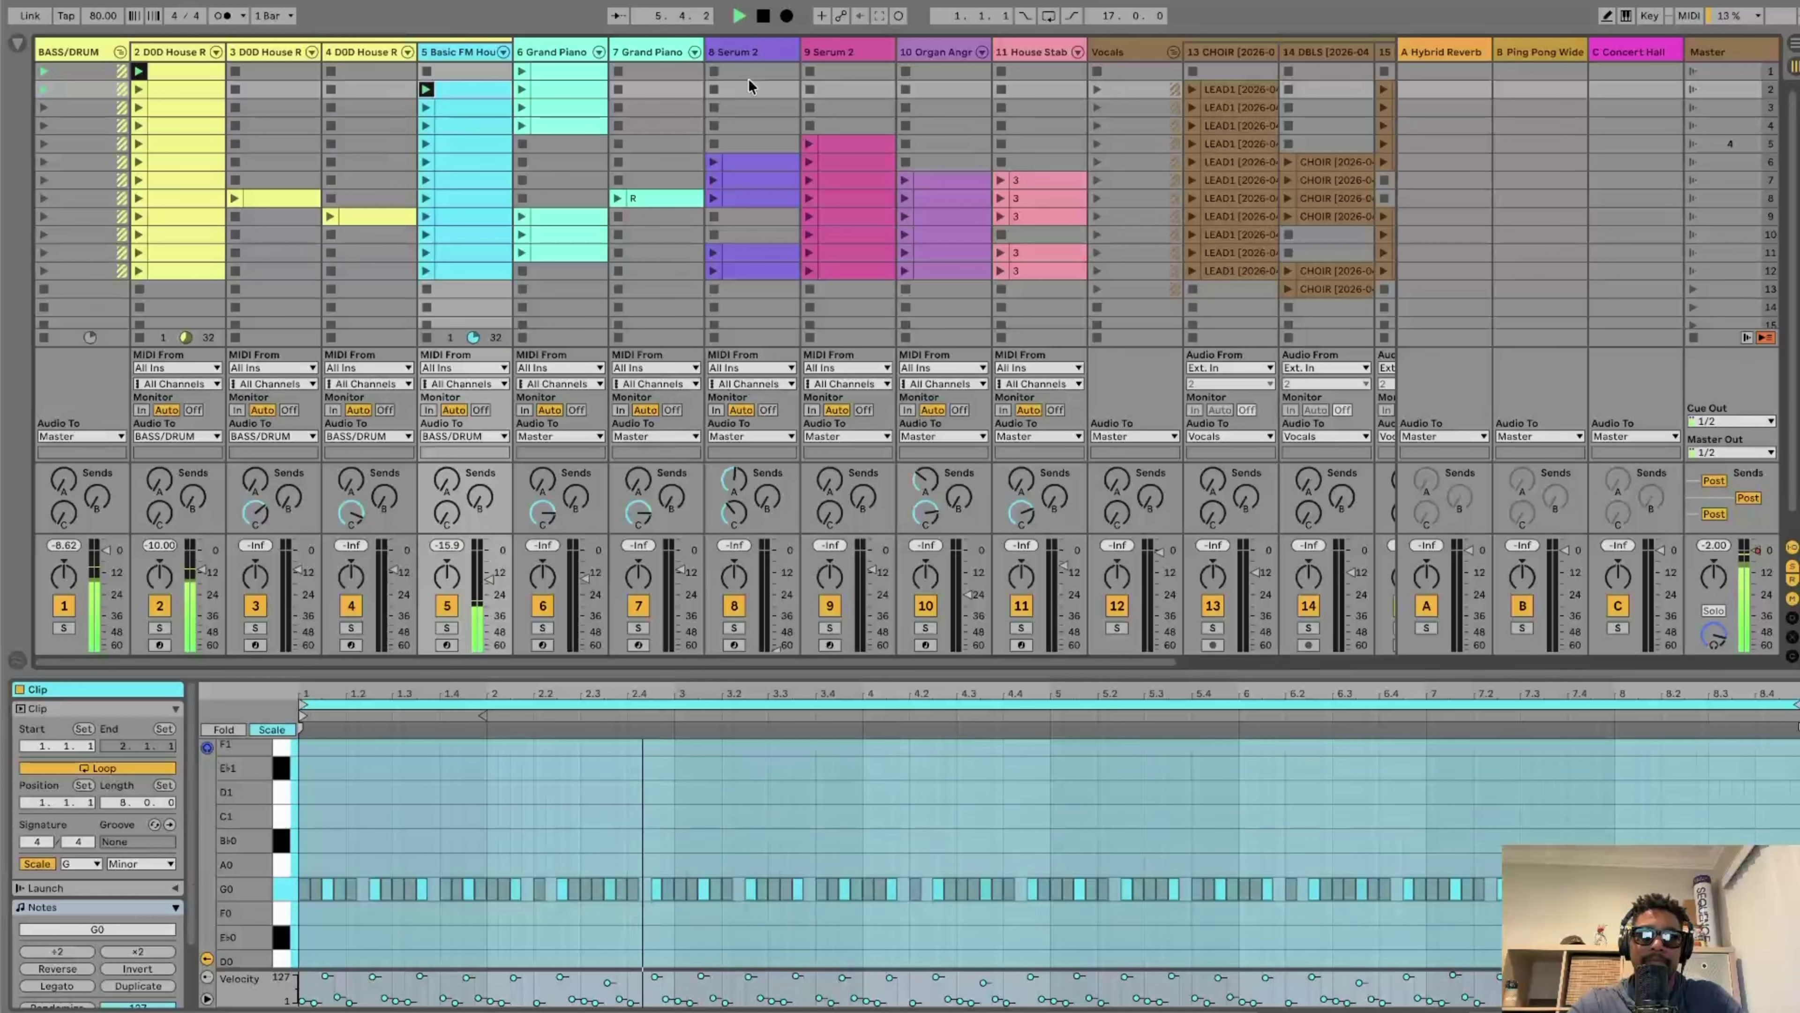
Step: Open the scene 2 Grand Piano clip on track 6, play it with the drums and bass, and stop playback
click(557, 88)
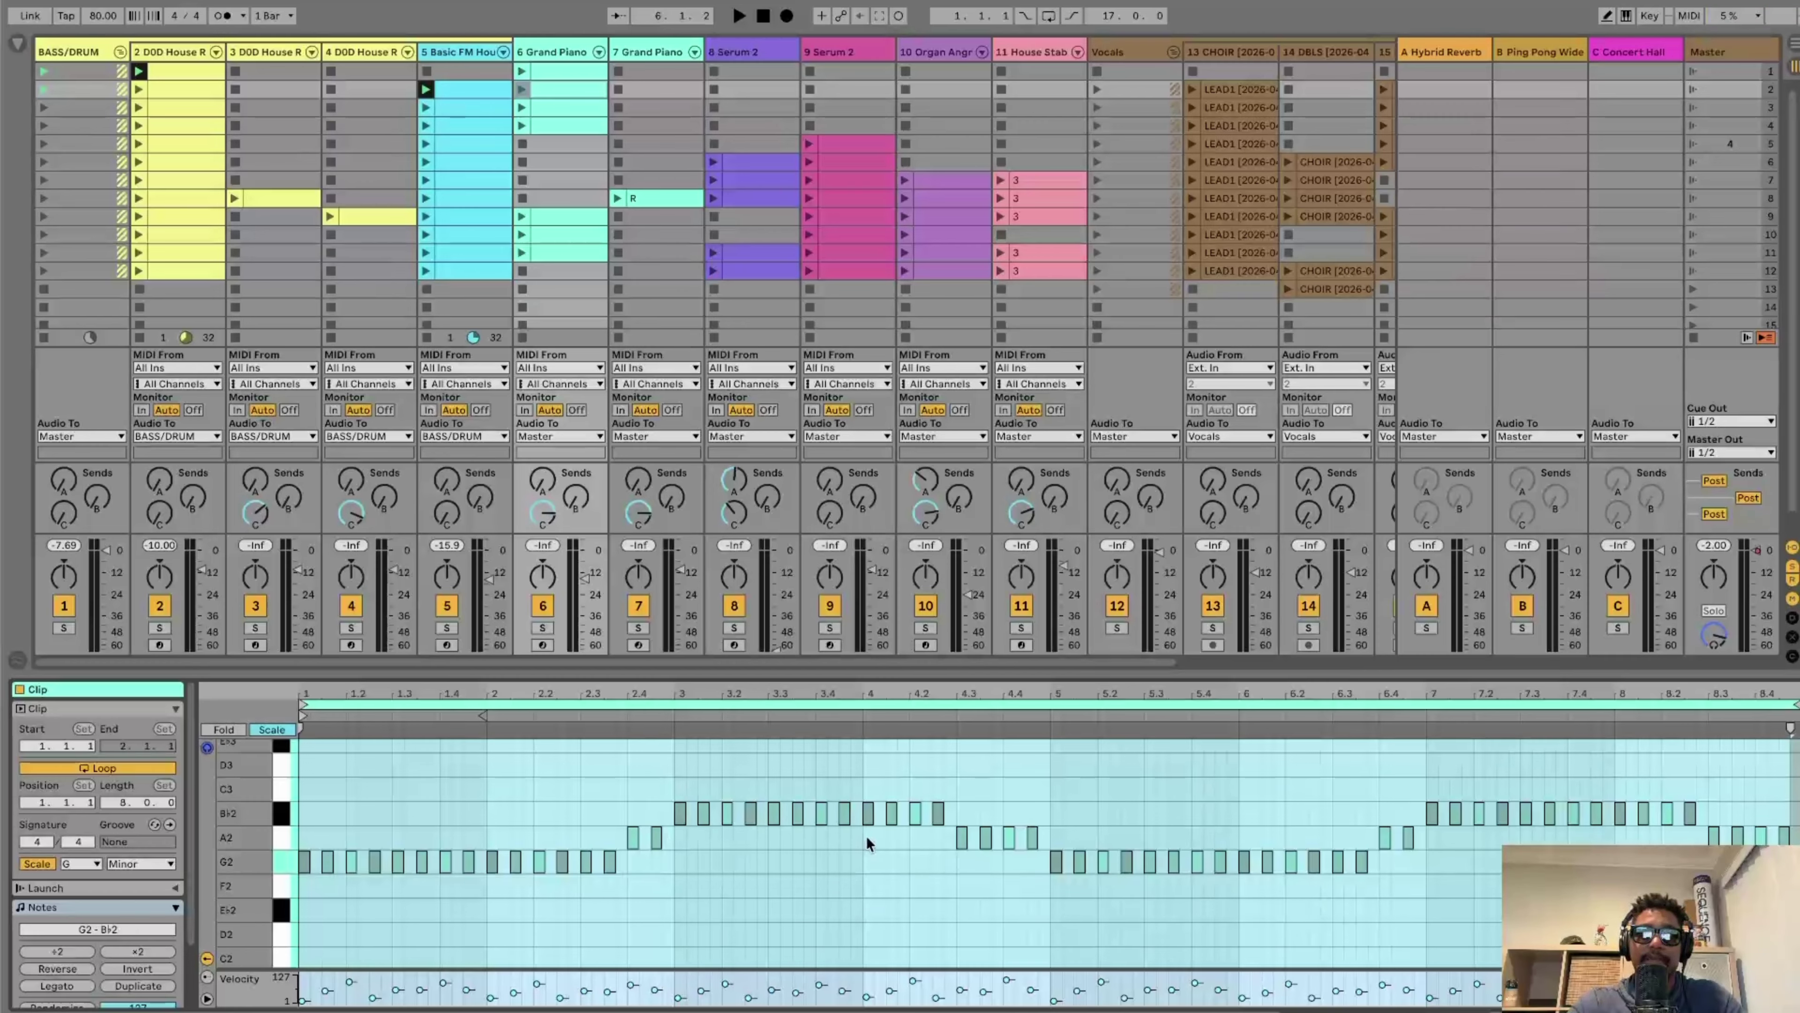
click(522, 87)
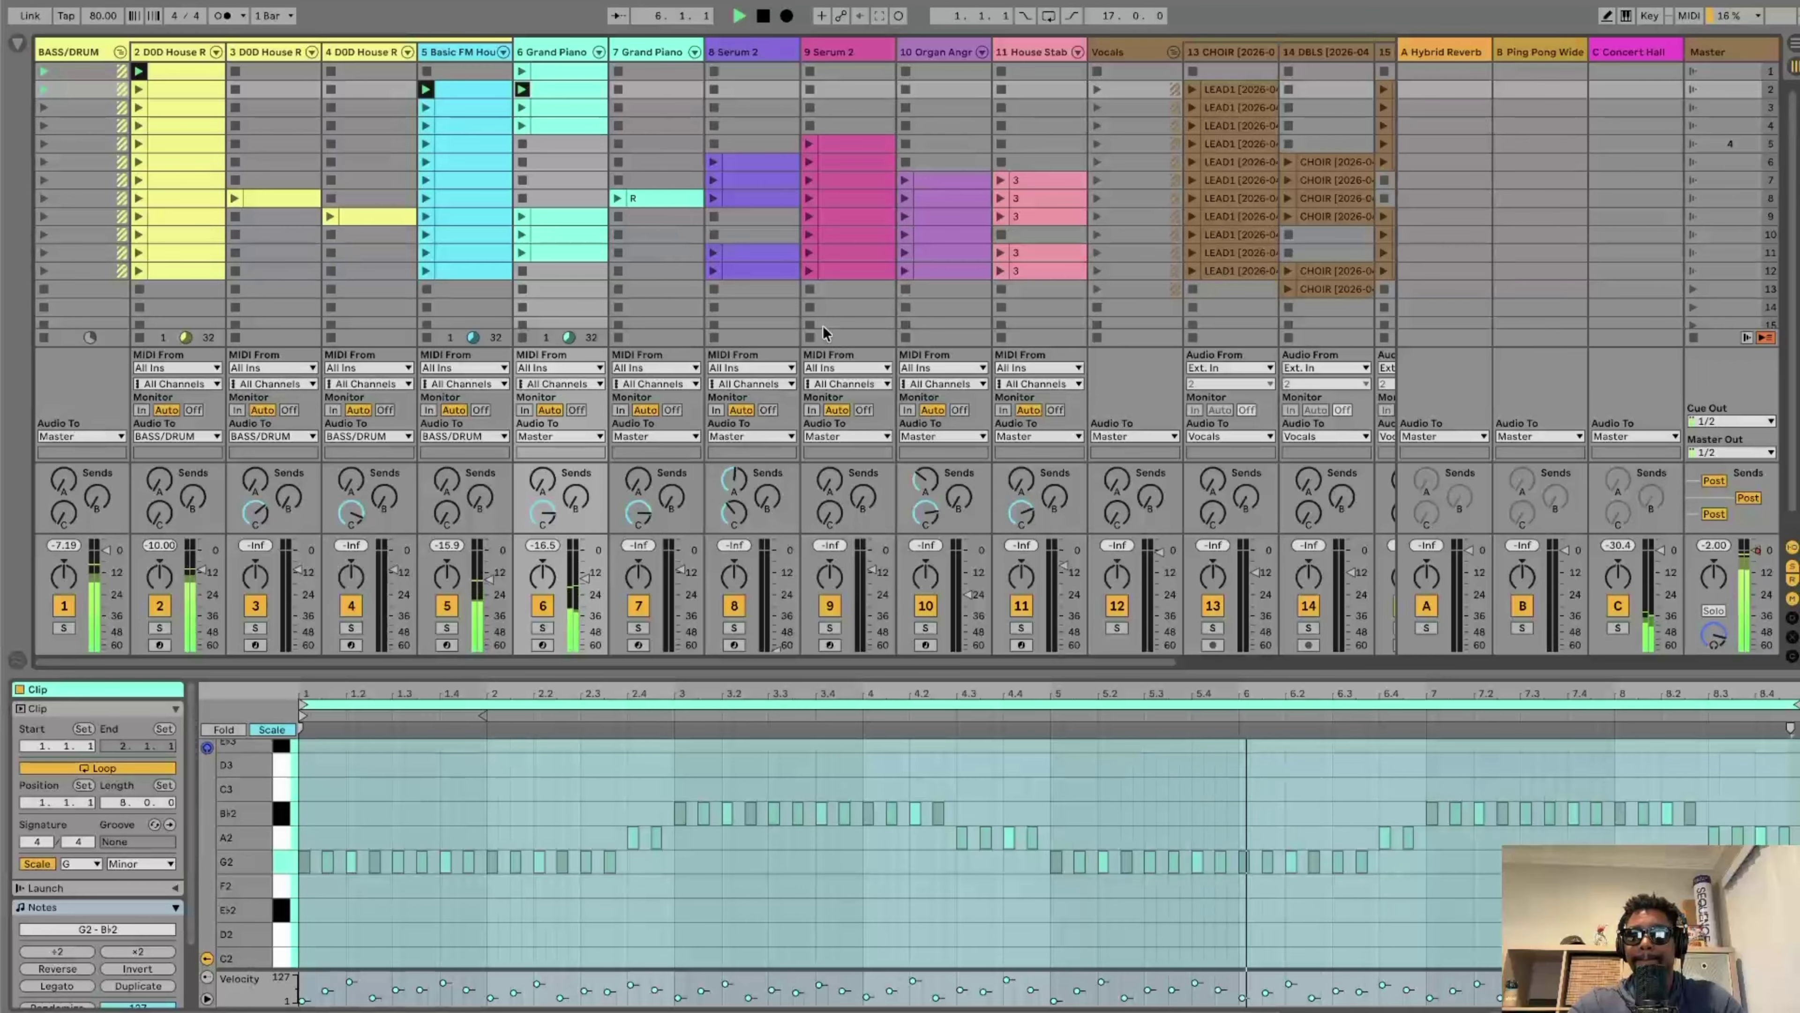
click(763, 16)
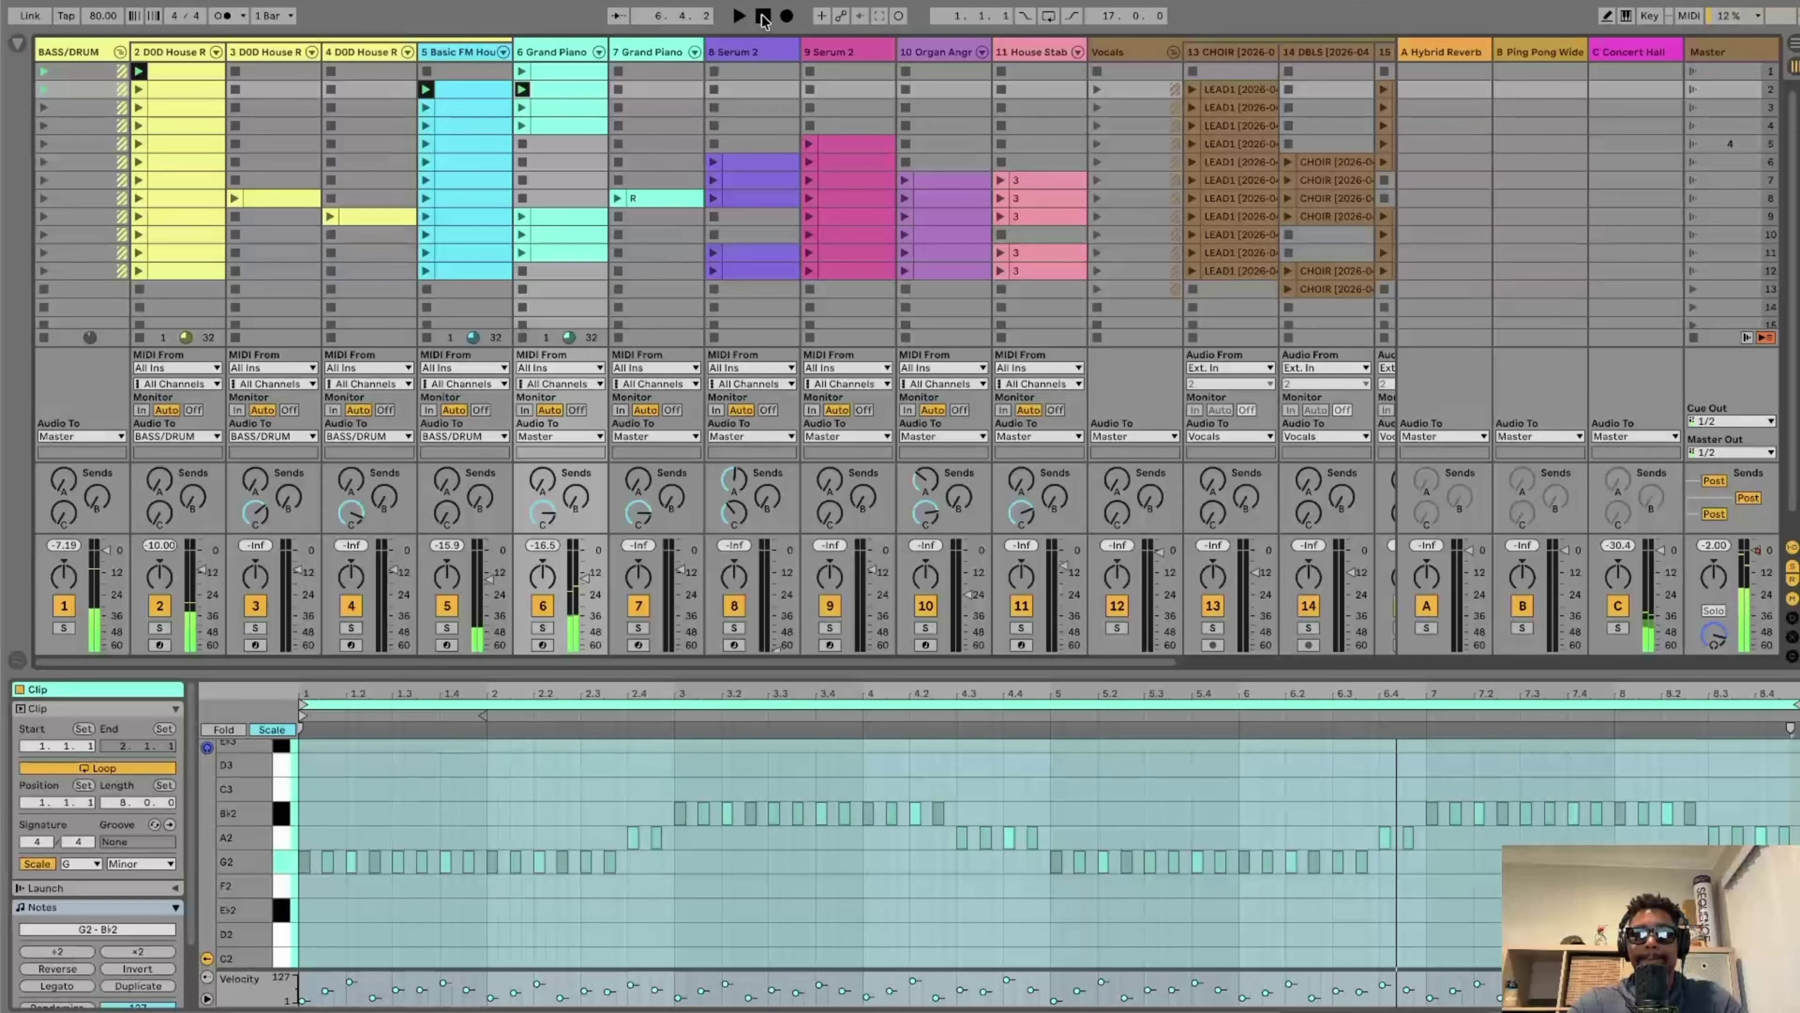
Step: Compare the notes of the scene 8 Grand Piano clip on track 7 with the scene 2 piano clip on track 6
click(656, 202)
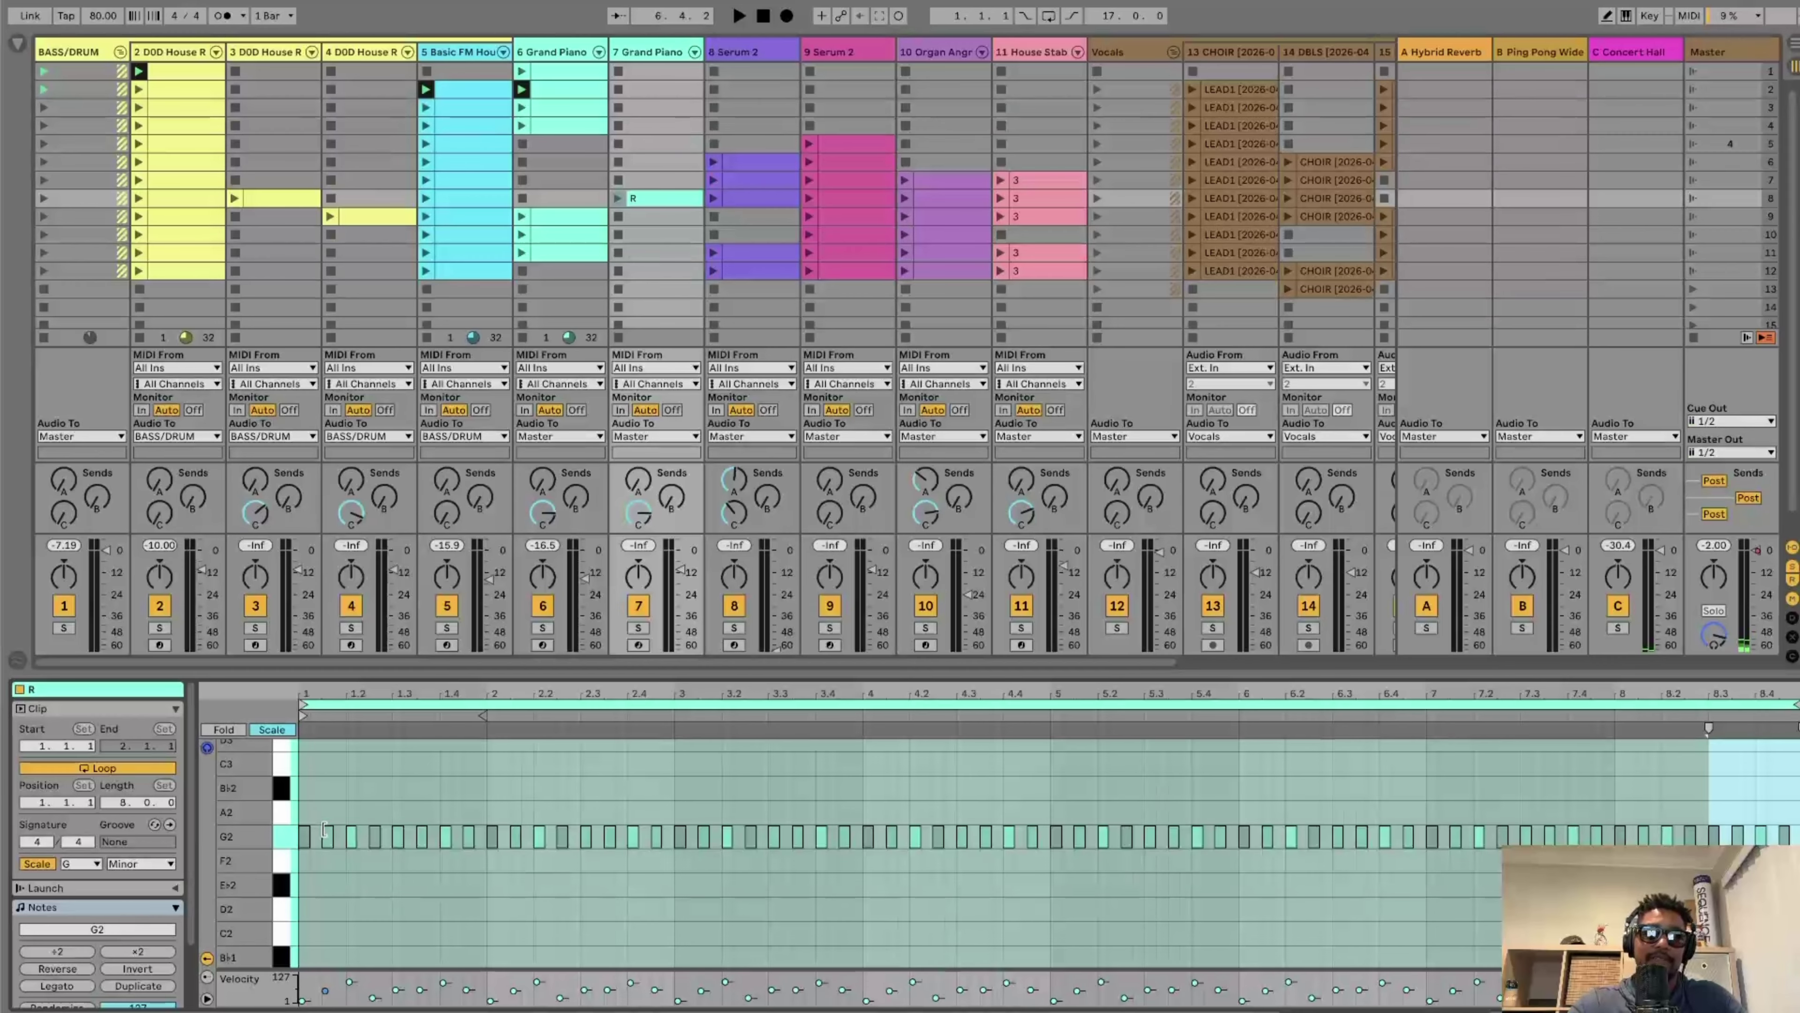
click(1379, 789)
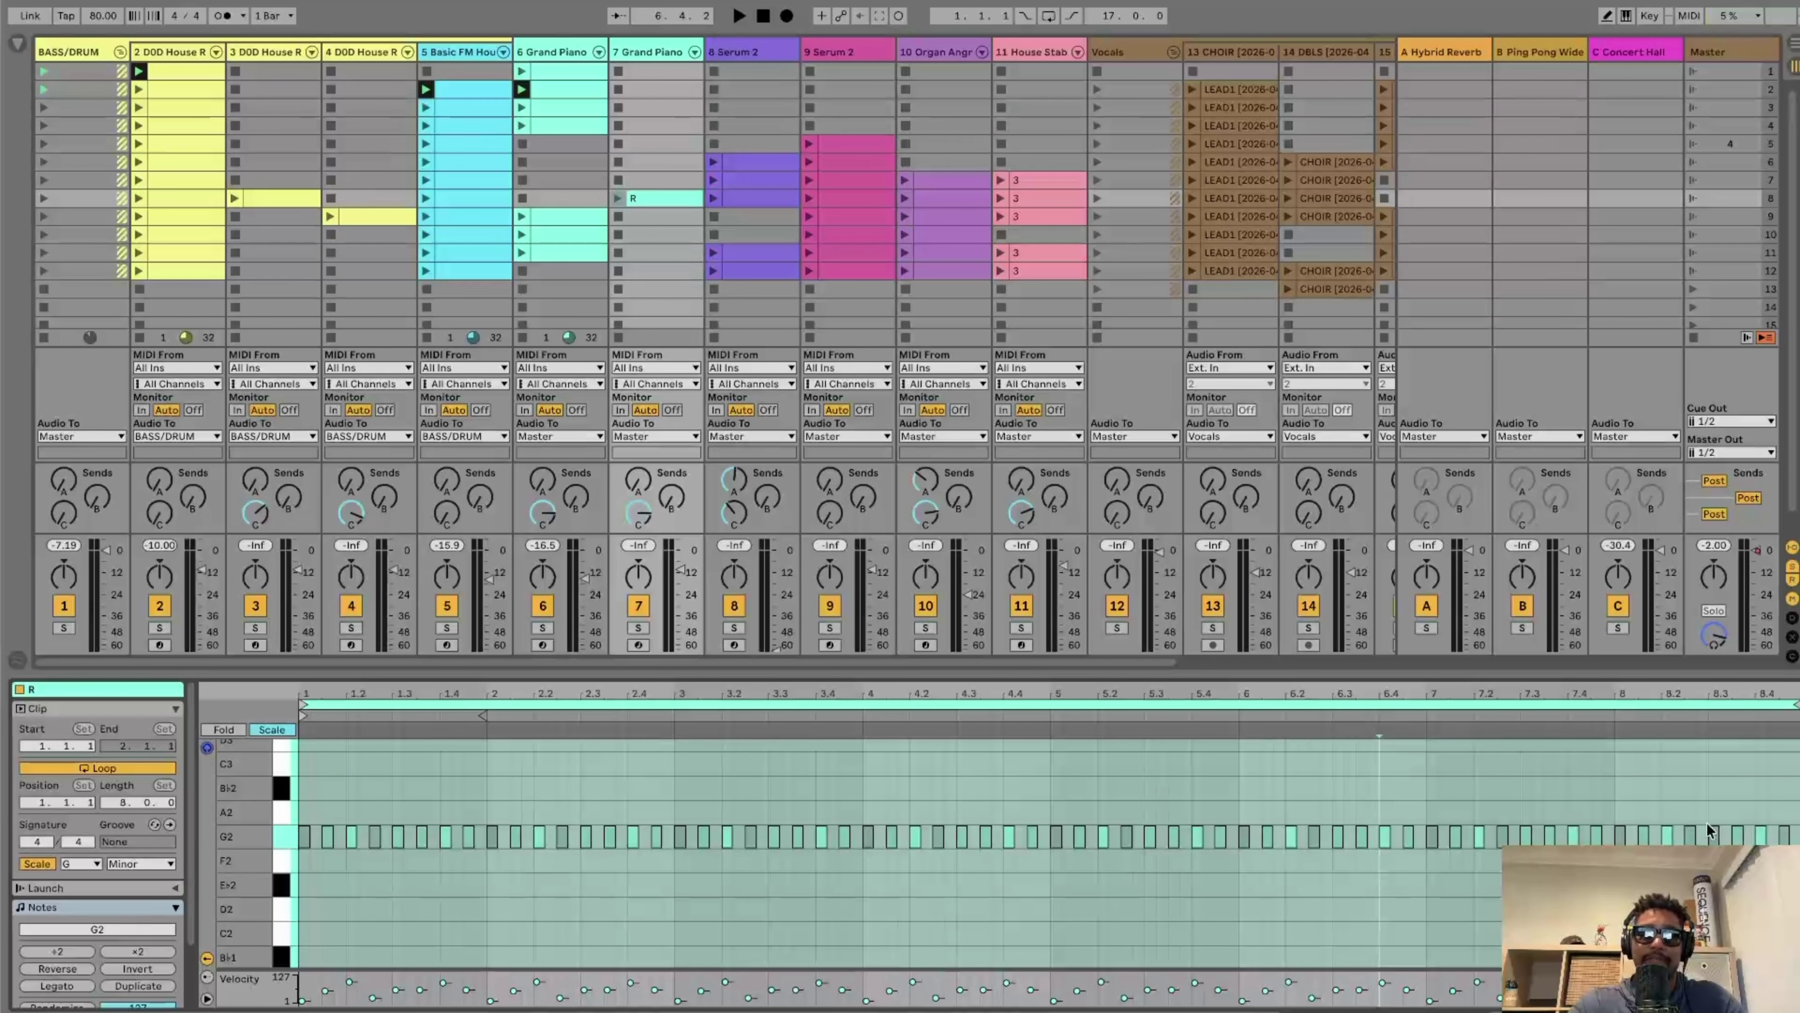
click(547, 90)
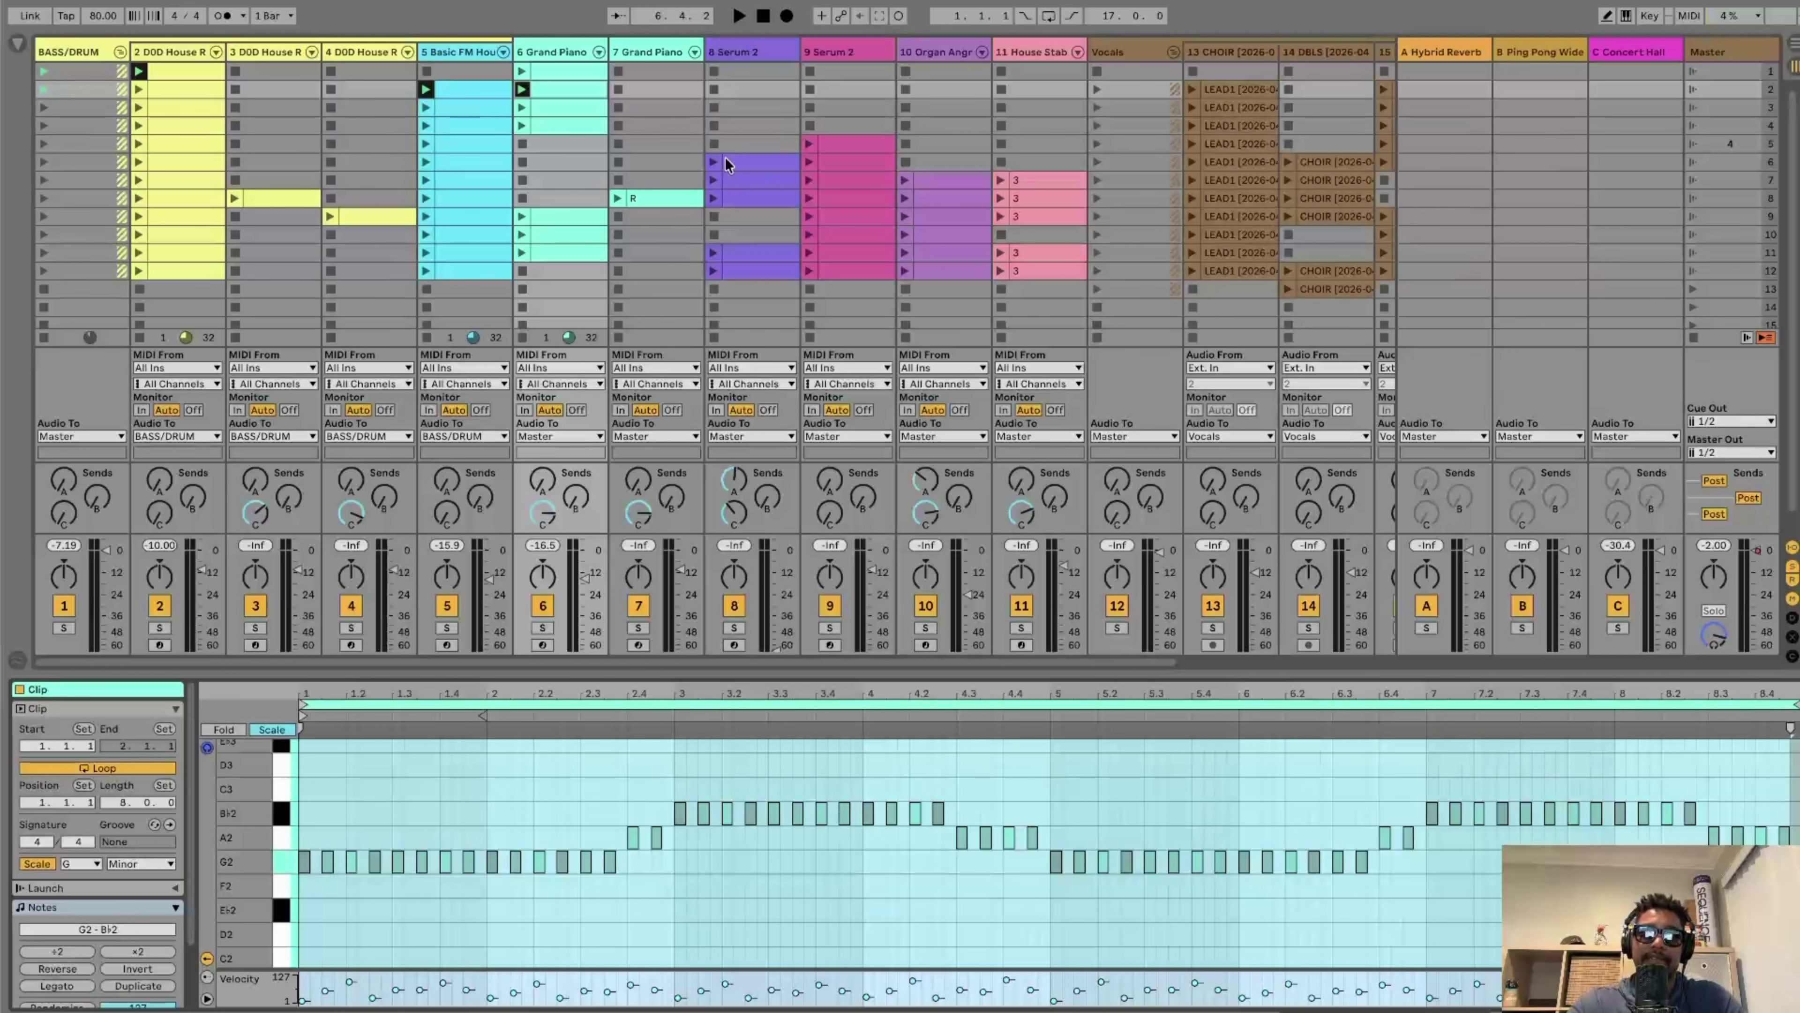
Step: Play the scene 6 Serum 2 clip on track 8 with the other parts, solo it briefly, and stop playback
click(743, 162)
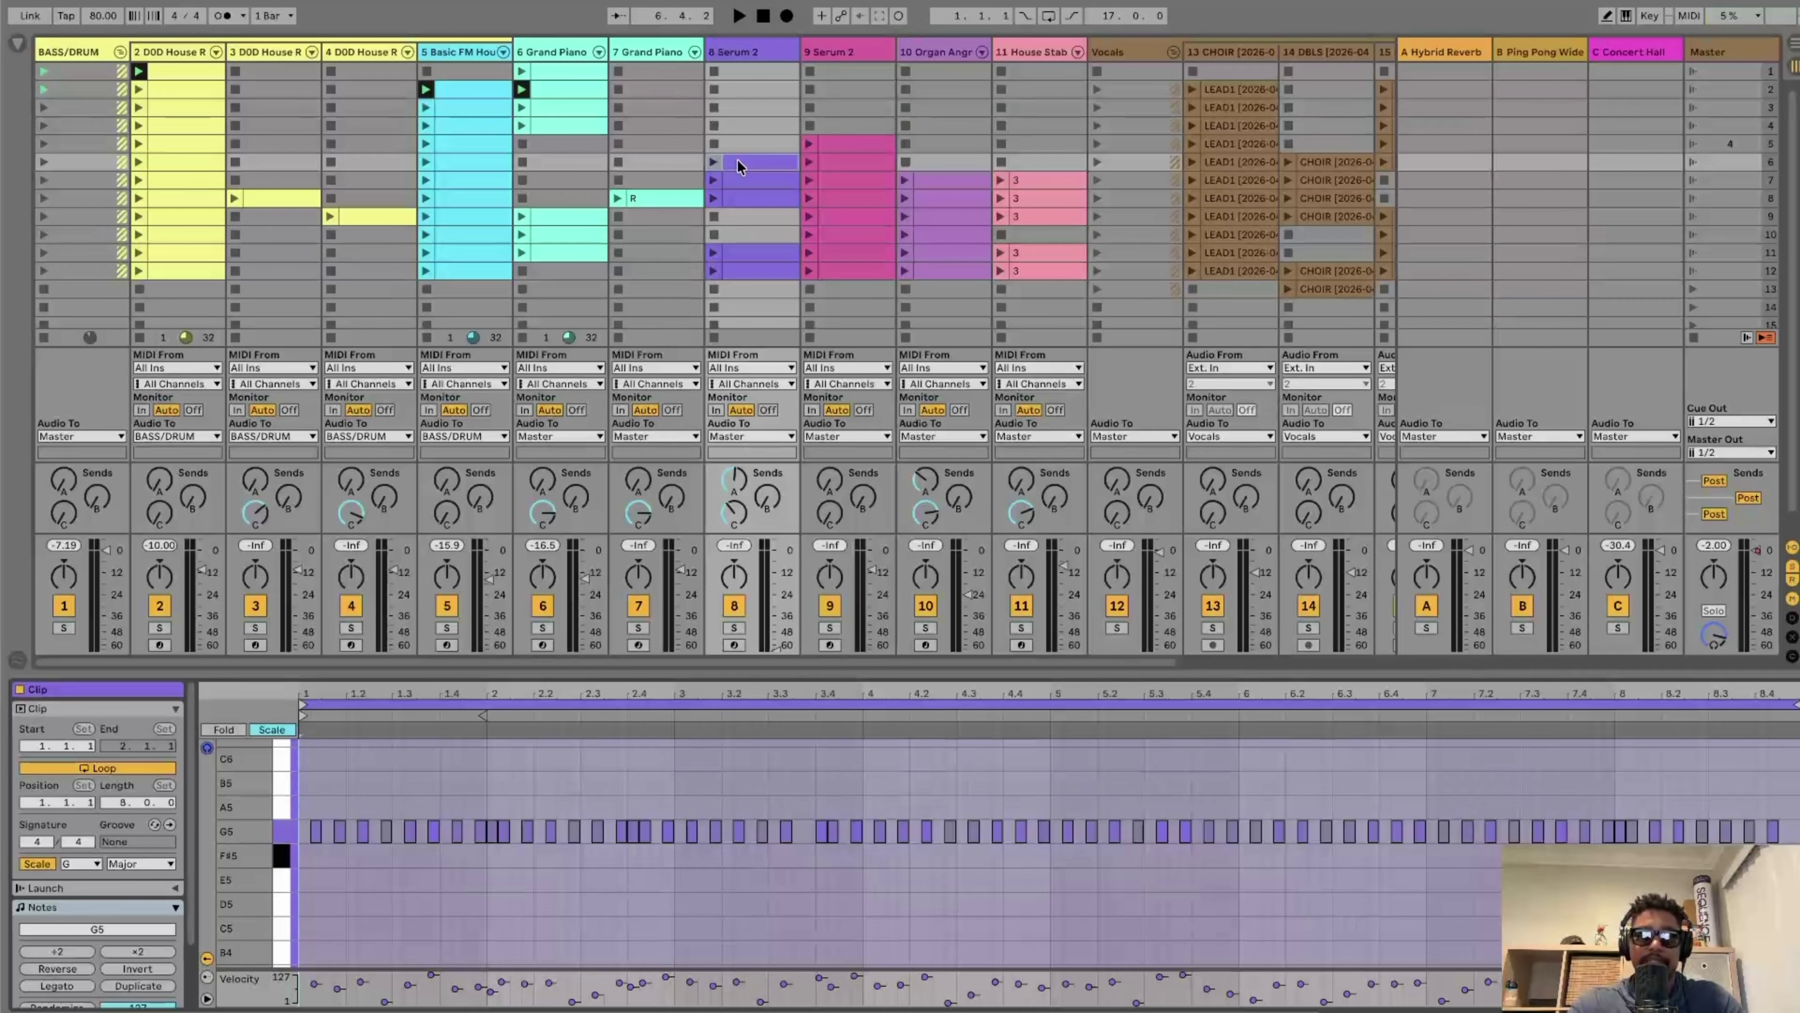
click(715, 161)
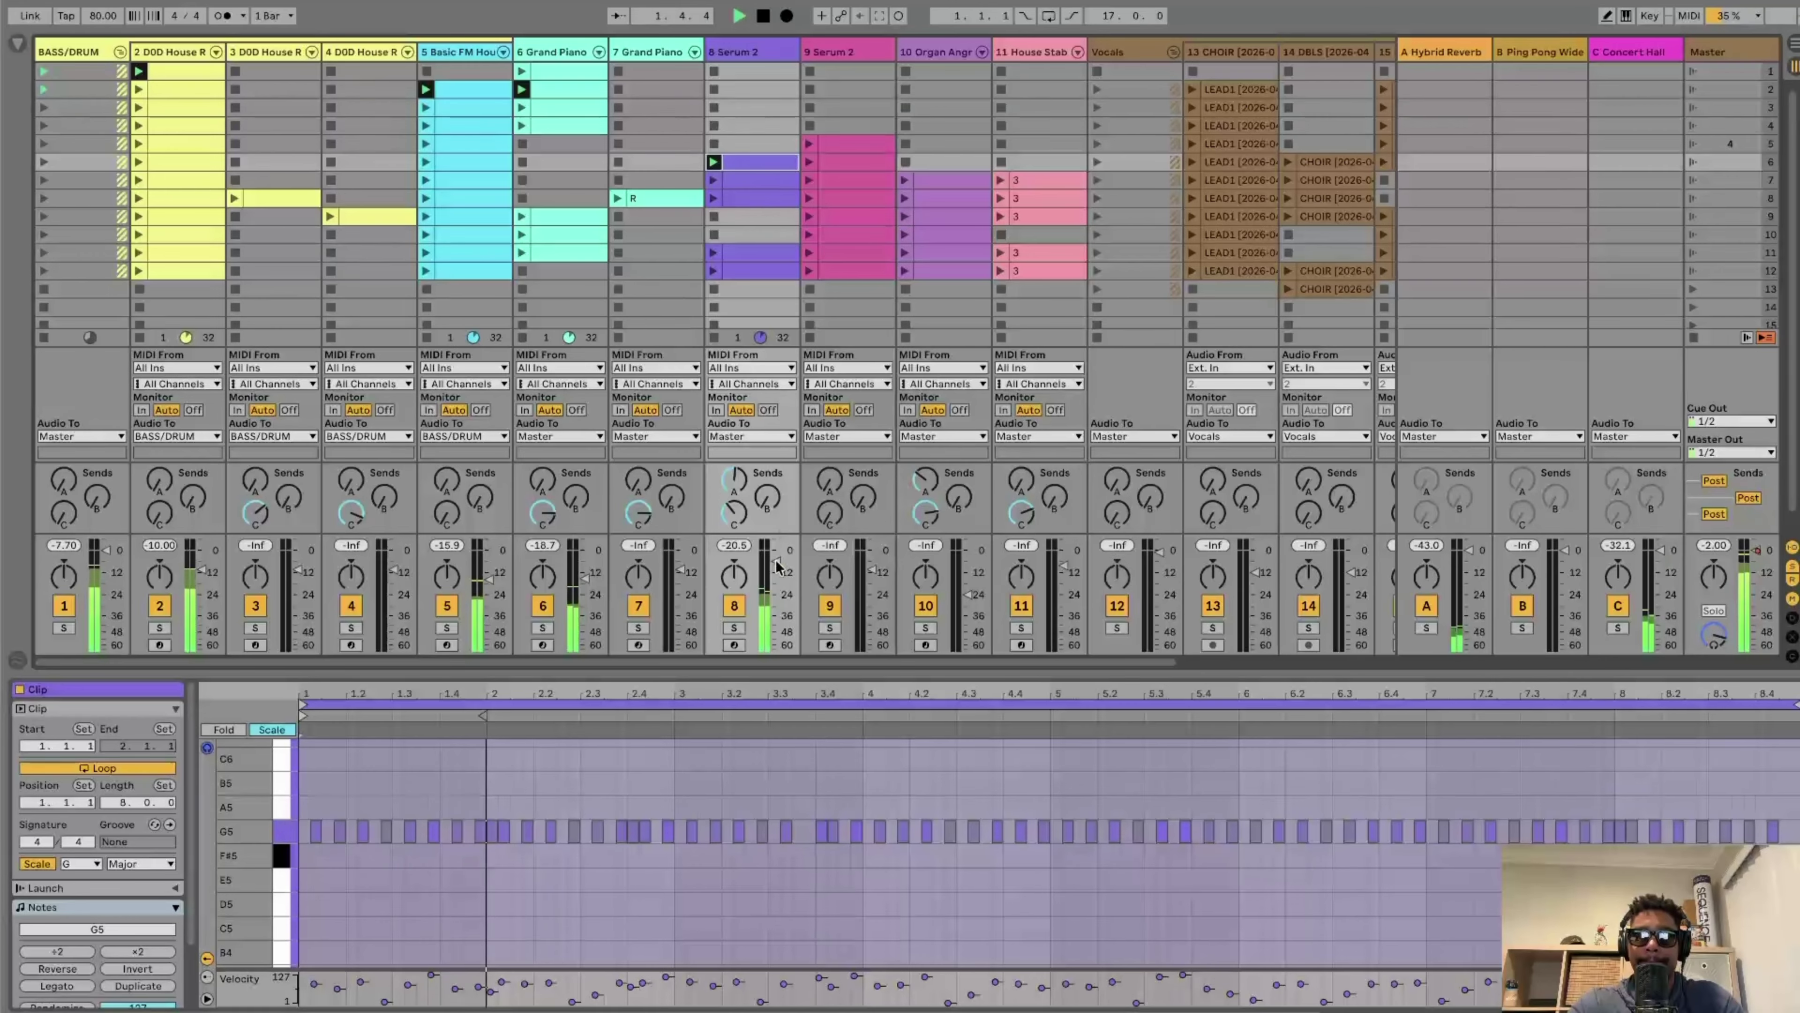
click(734, 628)
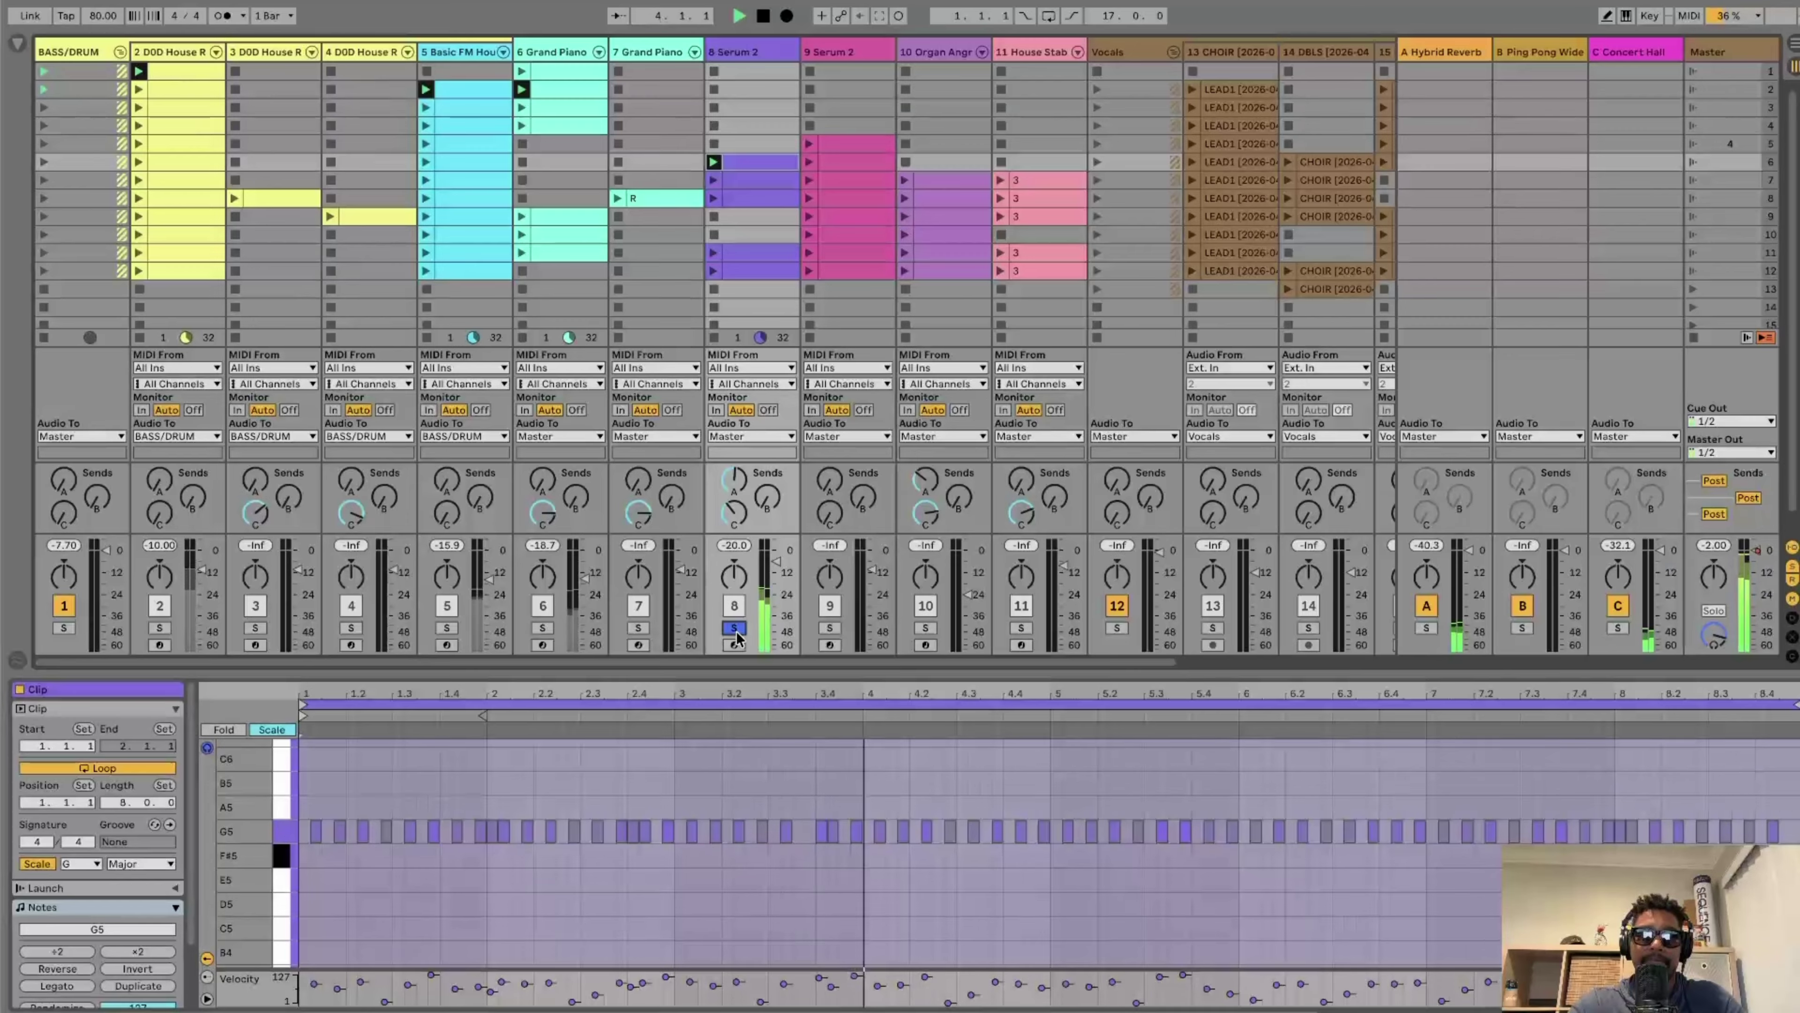
click(735, 627)
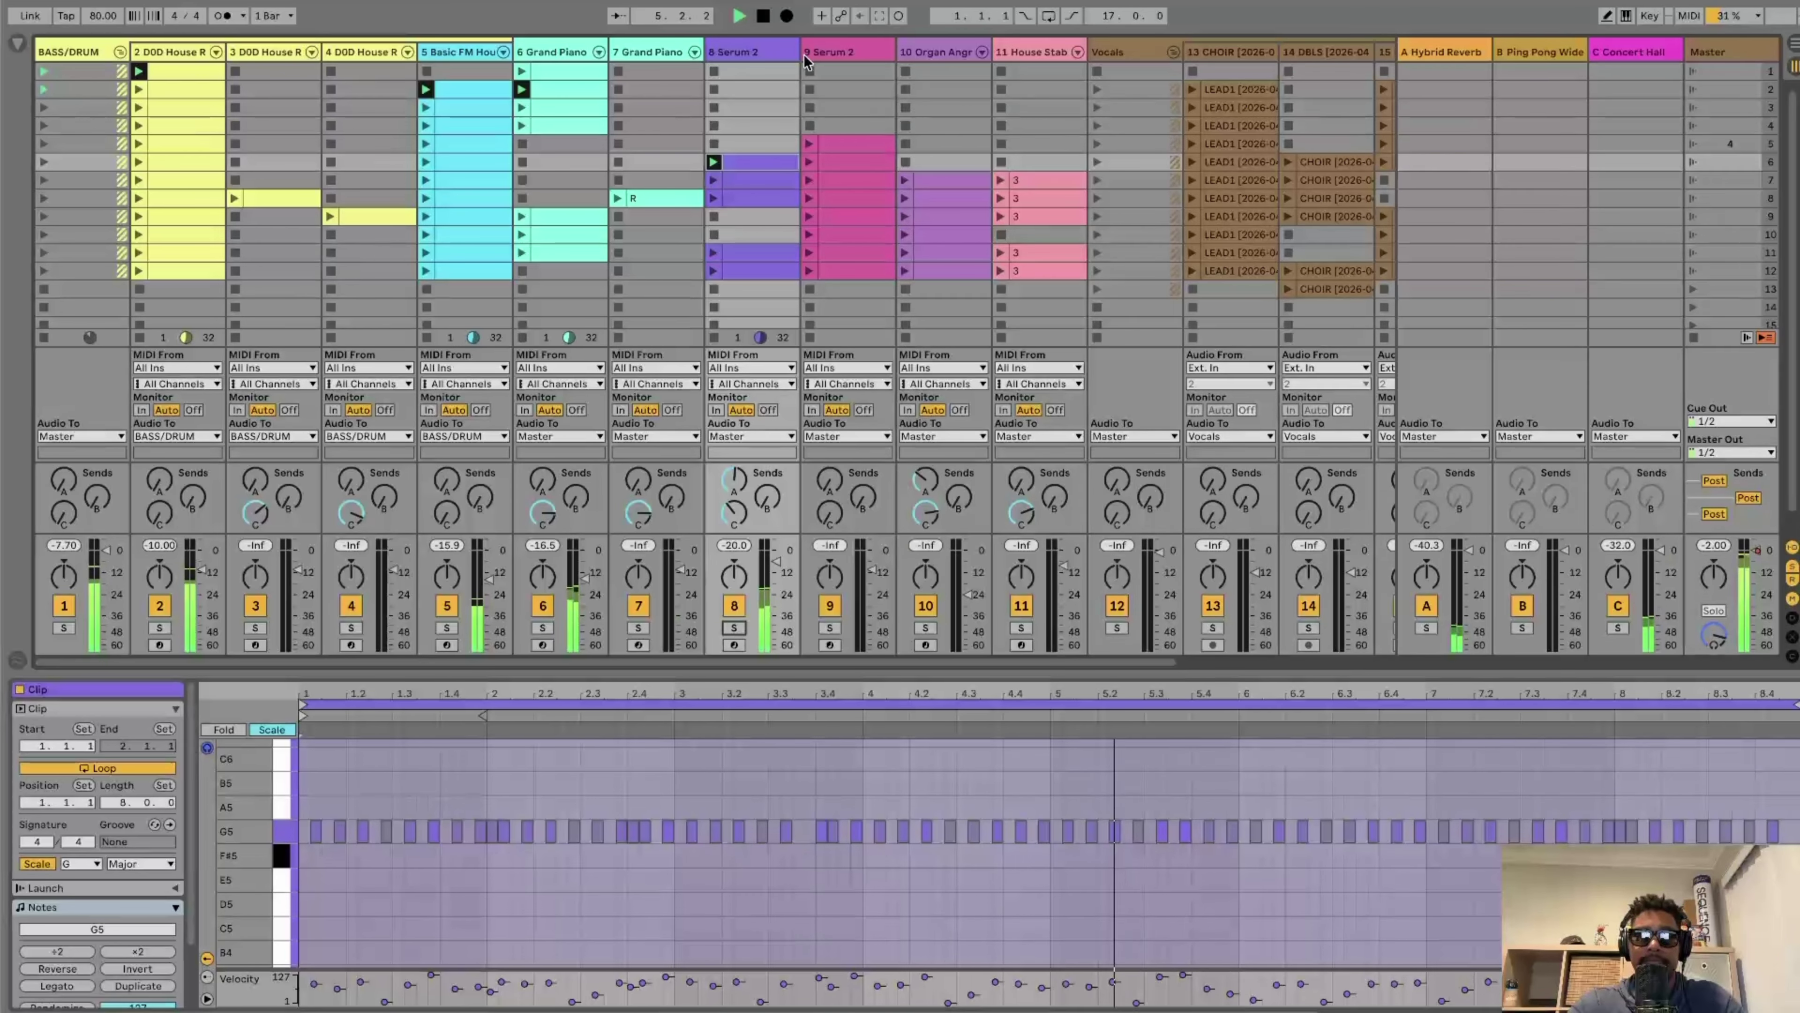
click(766, 15)
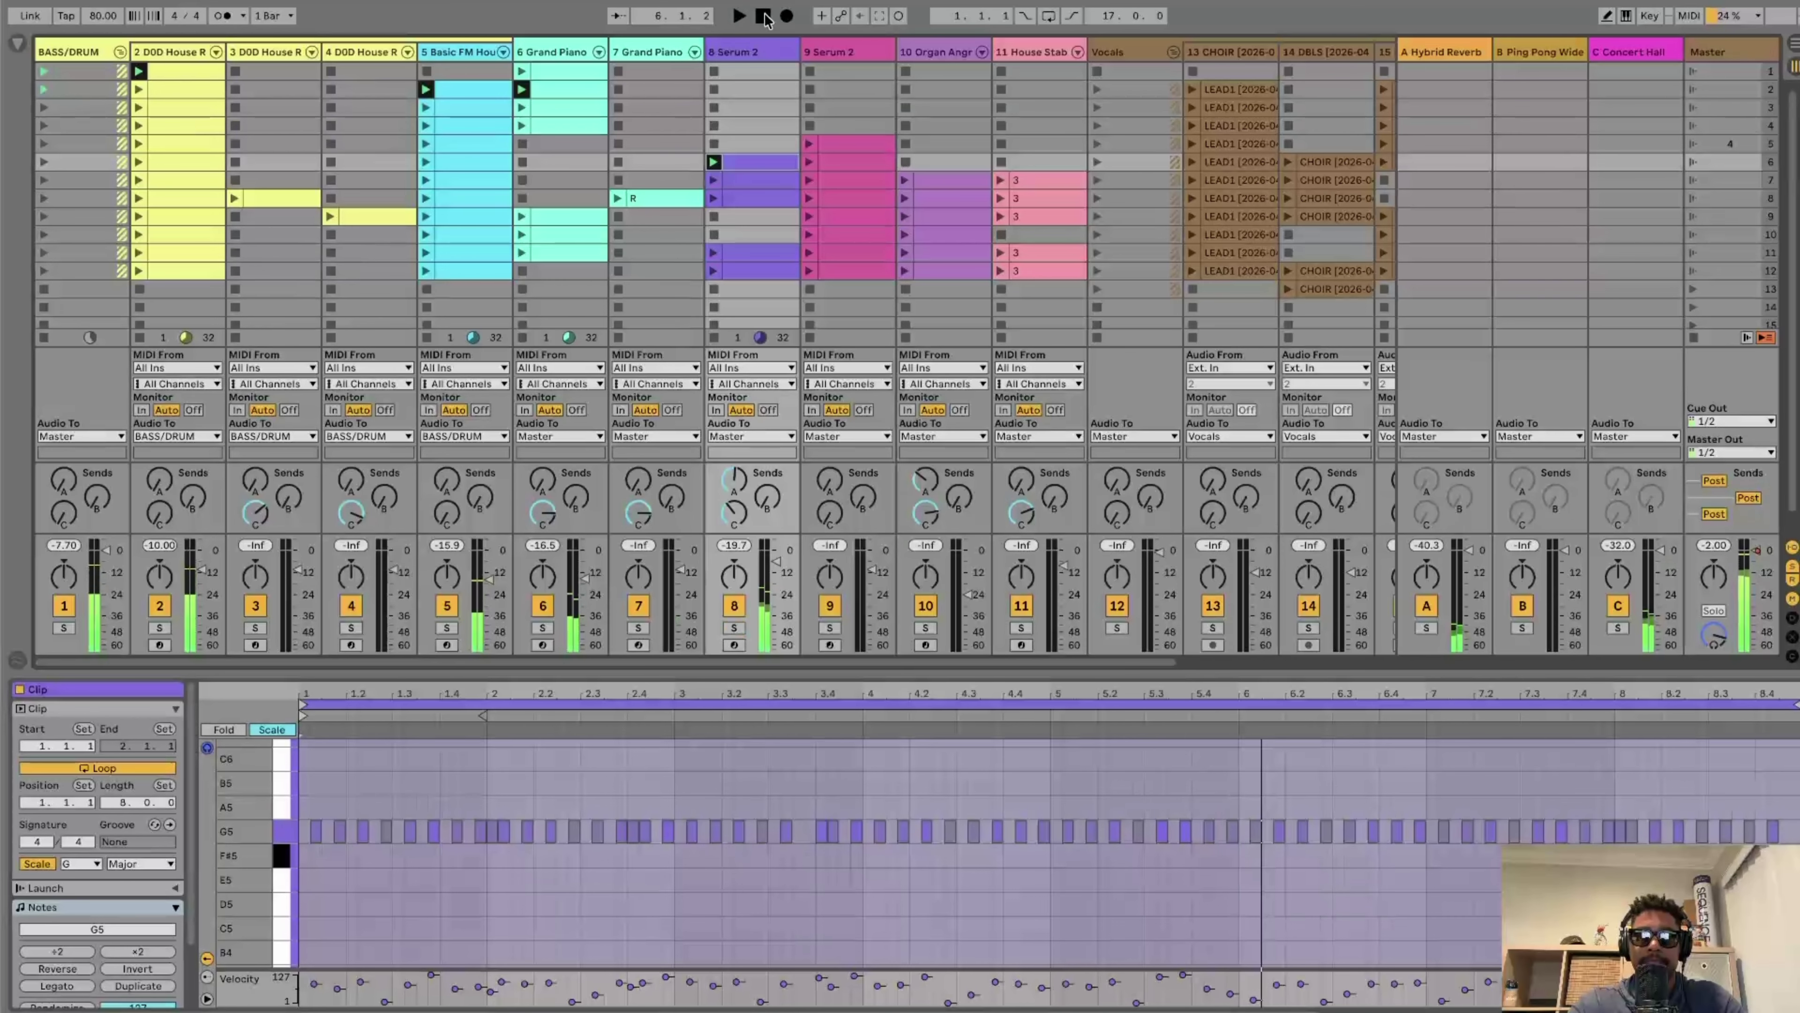
Step: Play the scene 6 Serum 2 clip on track 9 with the other parts, solo it briefly, and stop playback
click(869, 158)
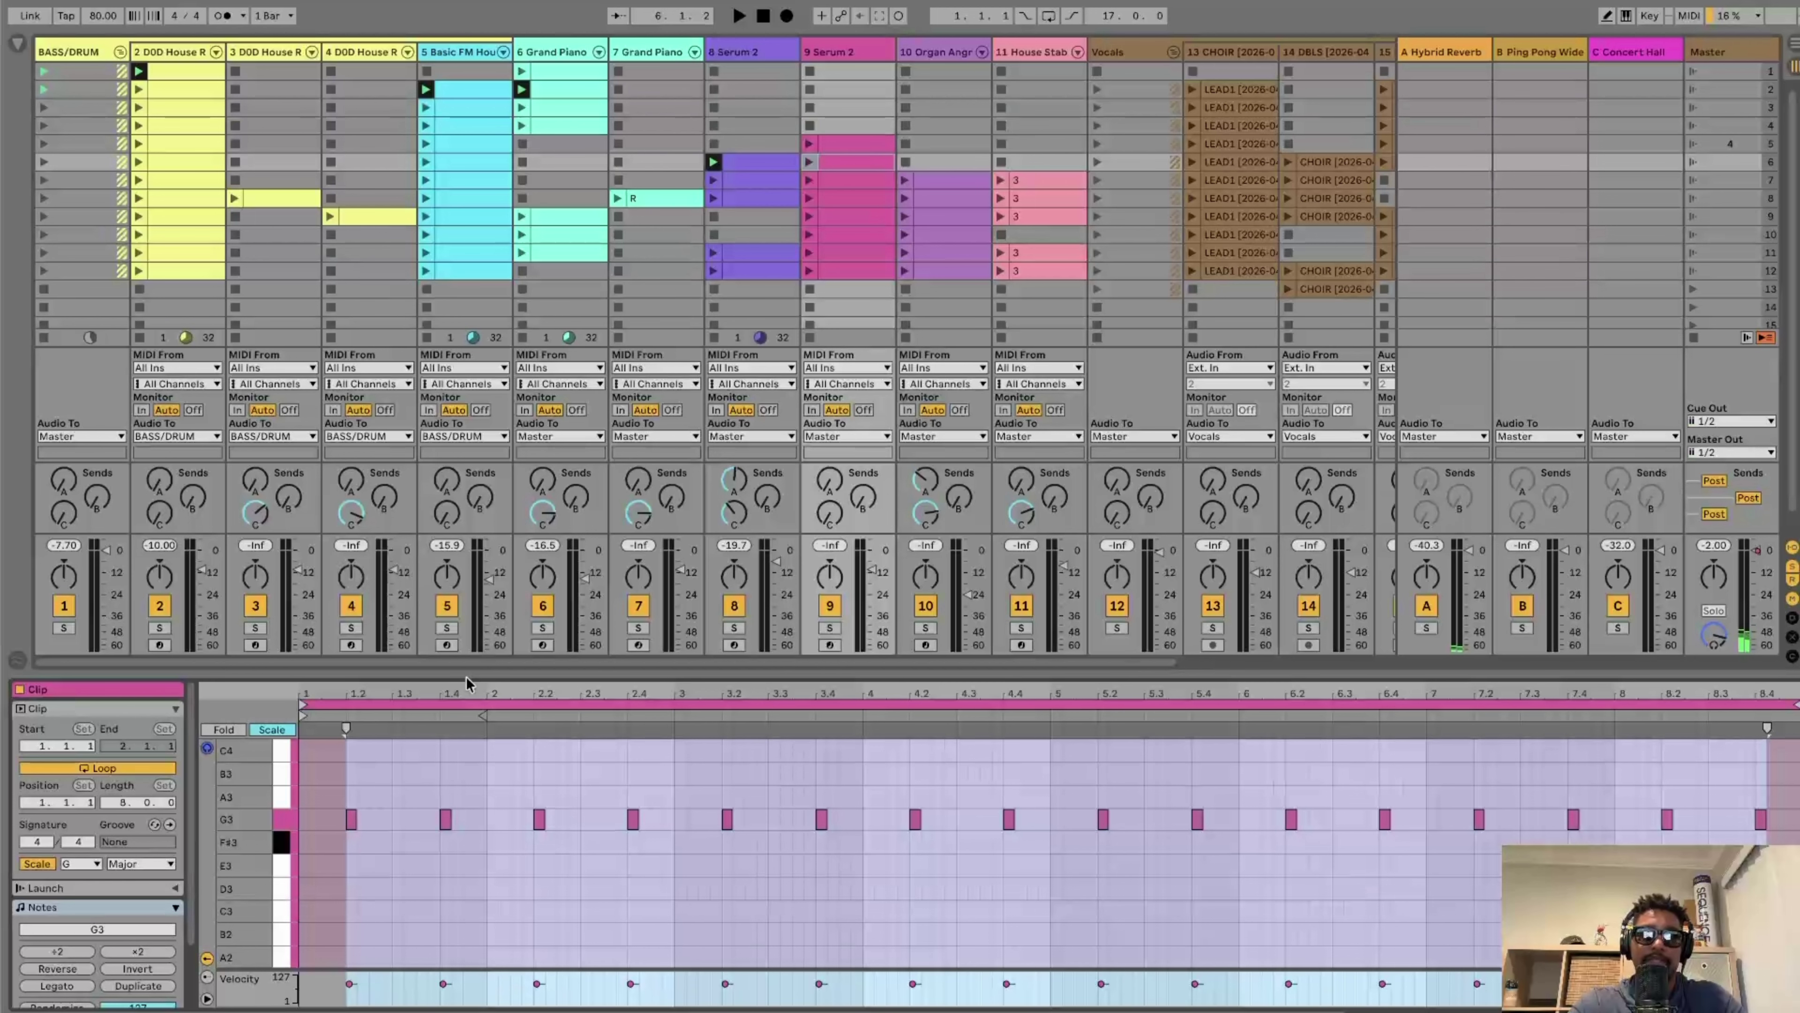
click(535, 772)
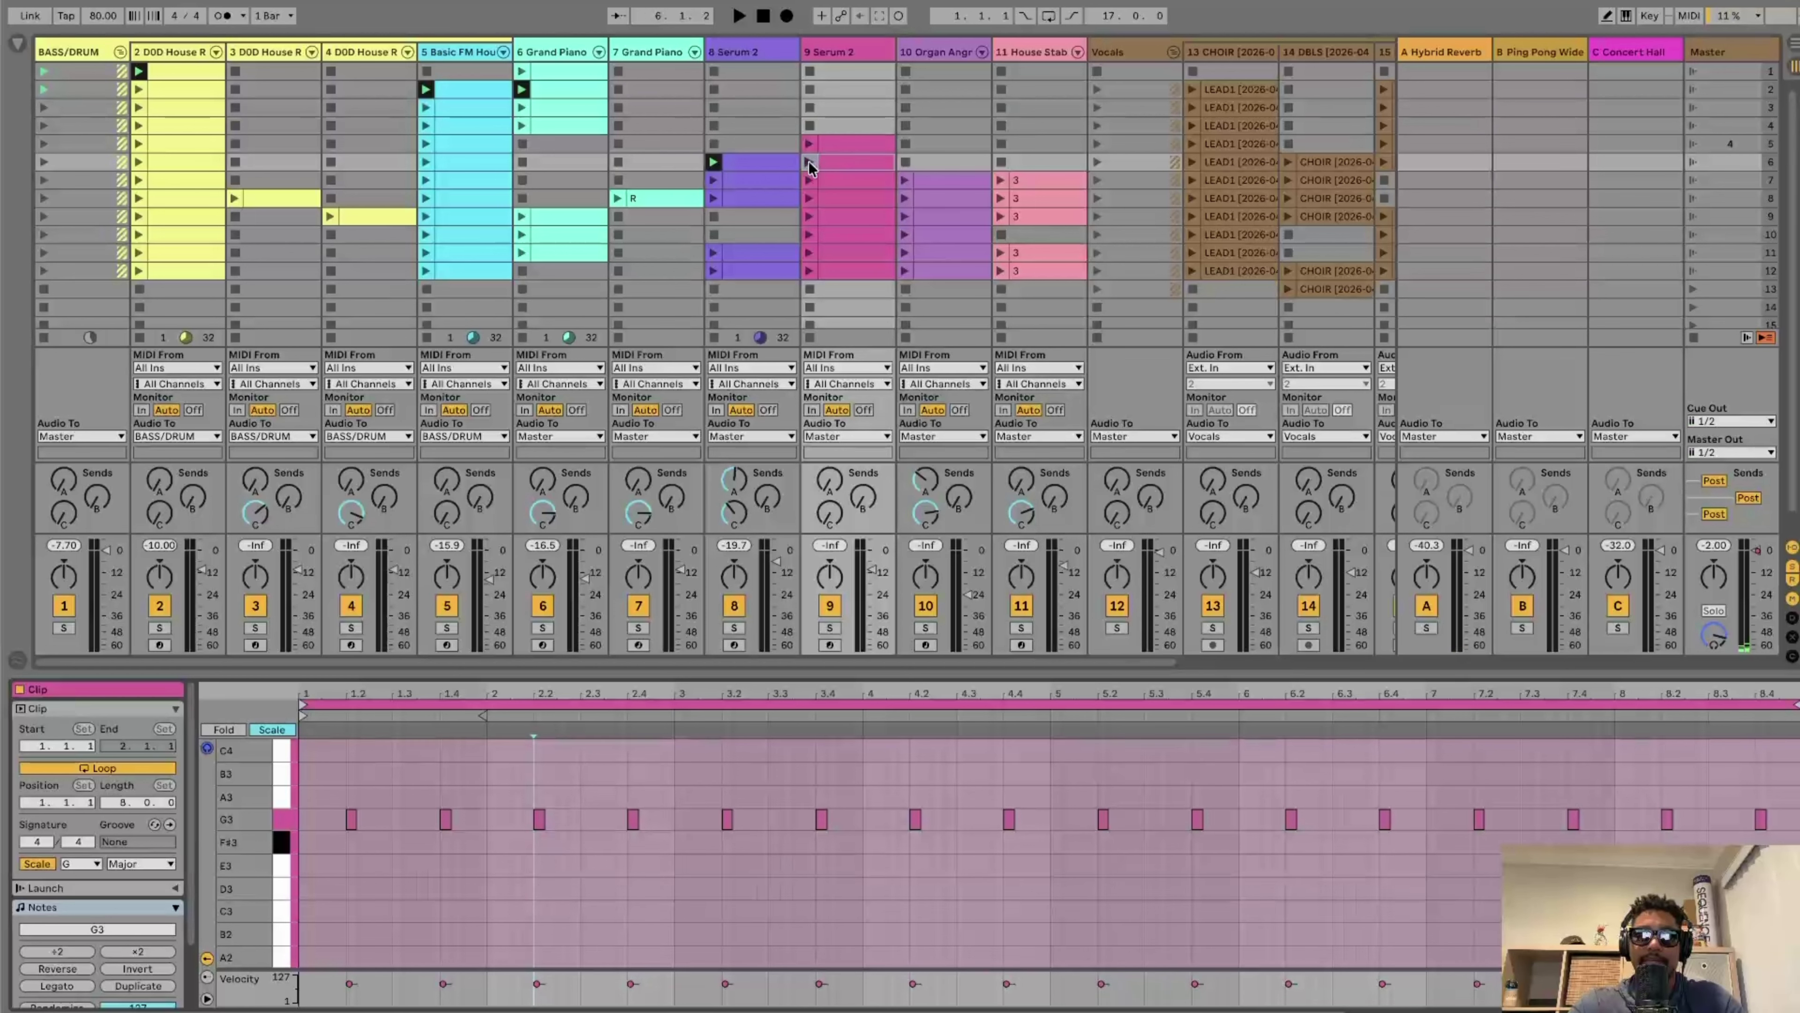
click(809, 161)
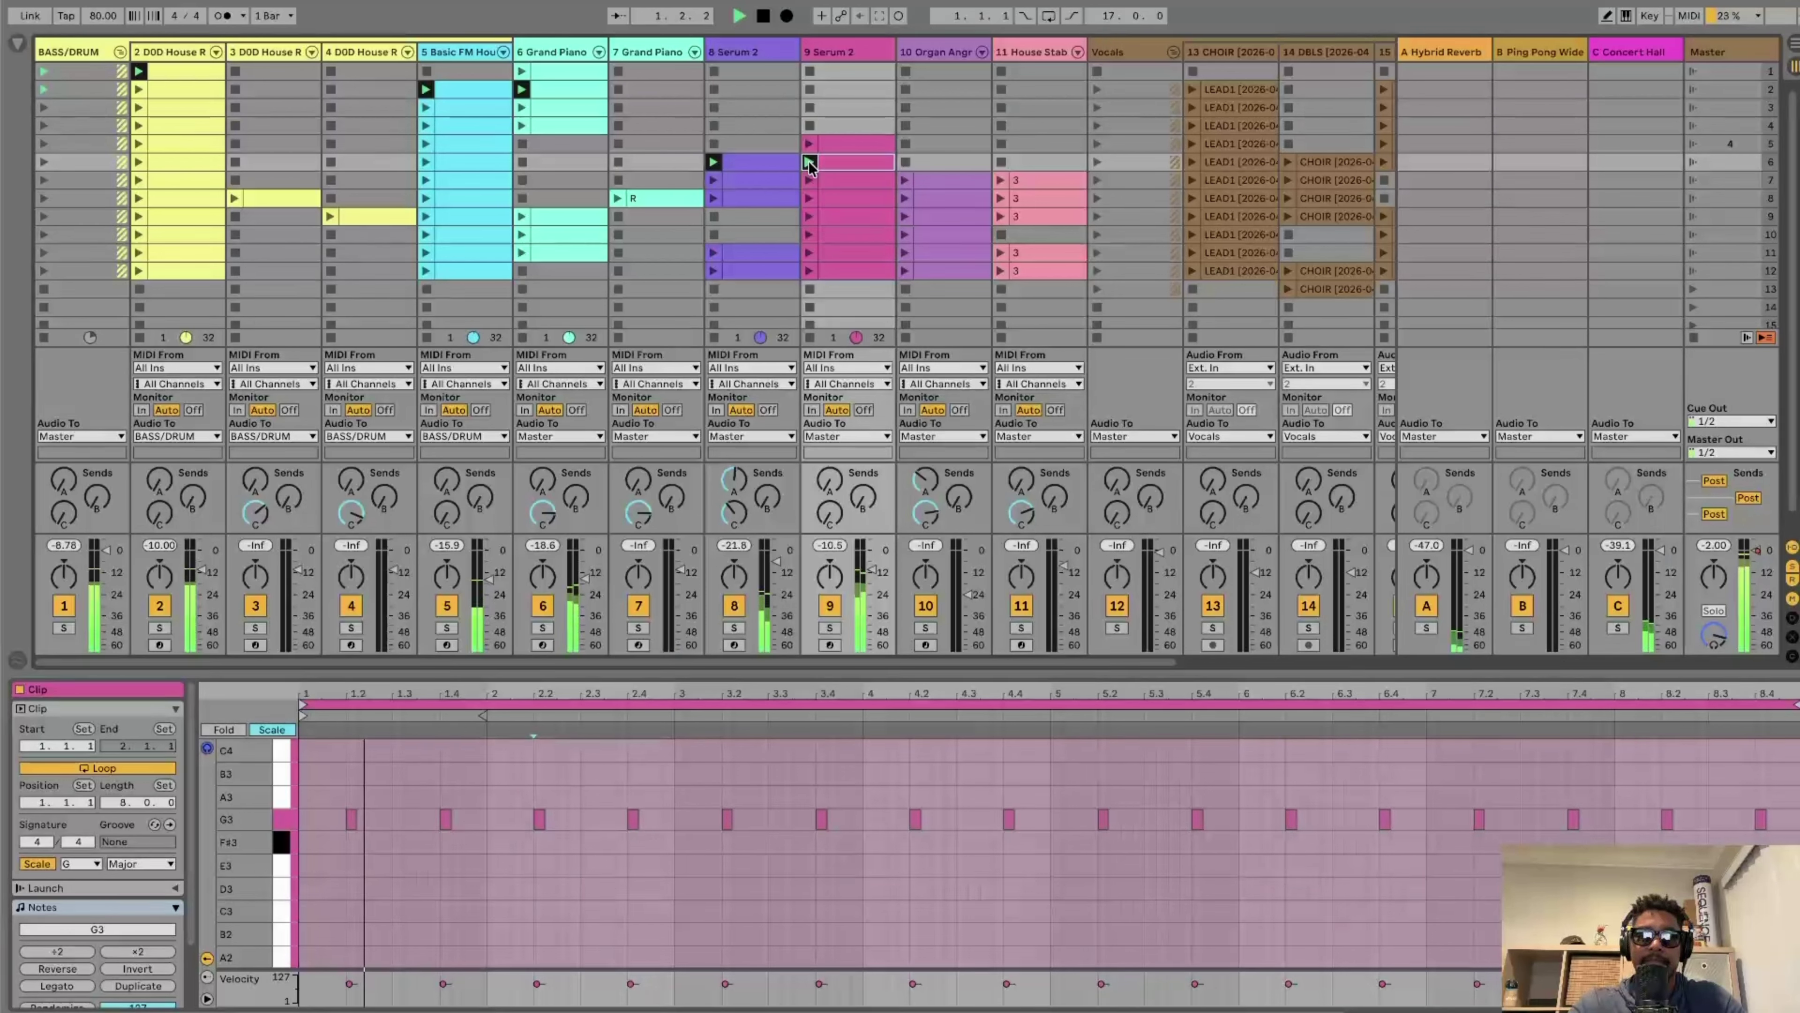
click(830, 628)
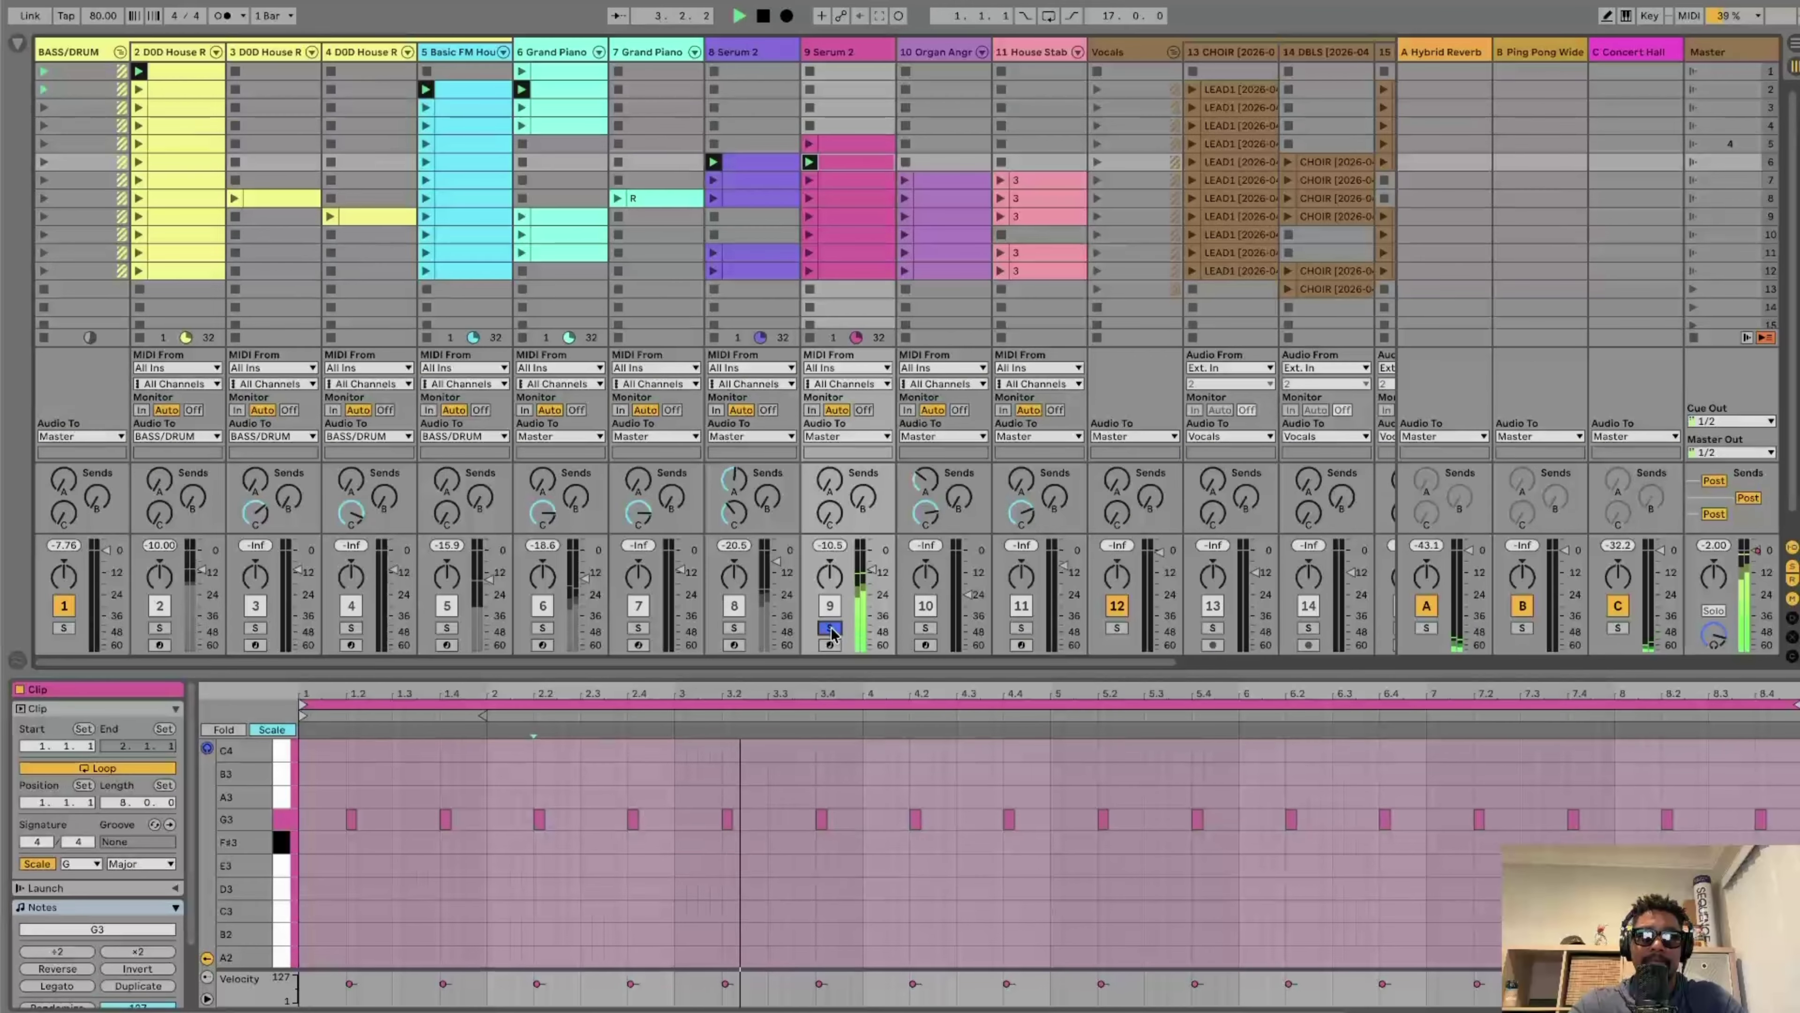
click(829, 628)
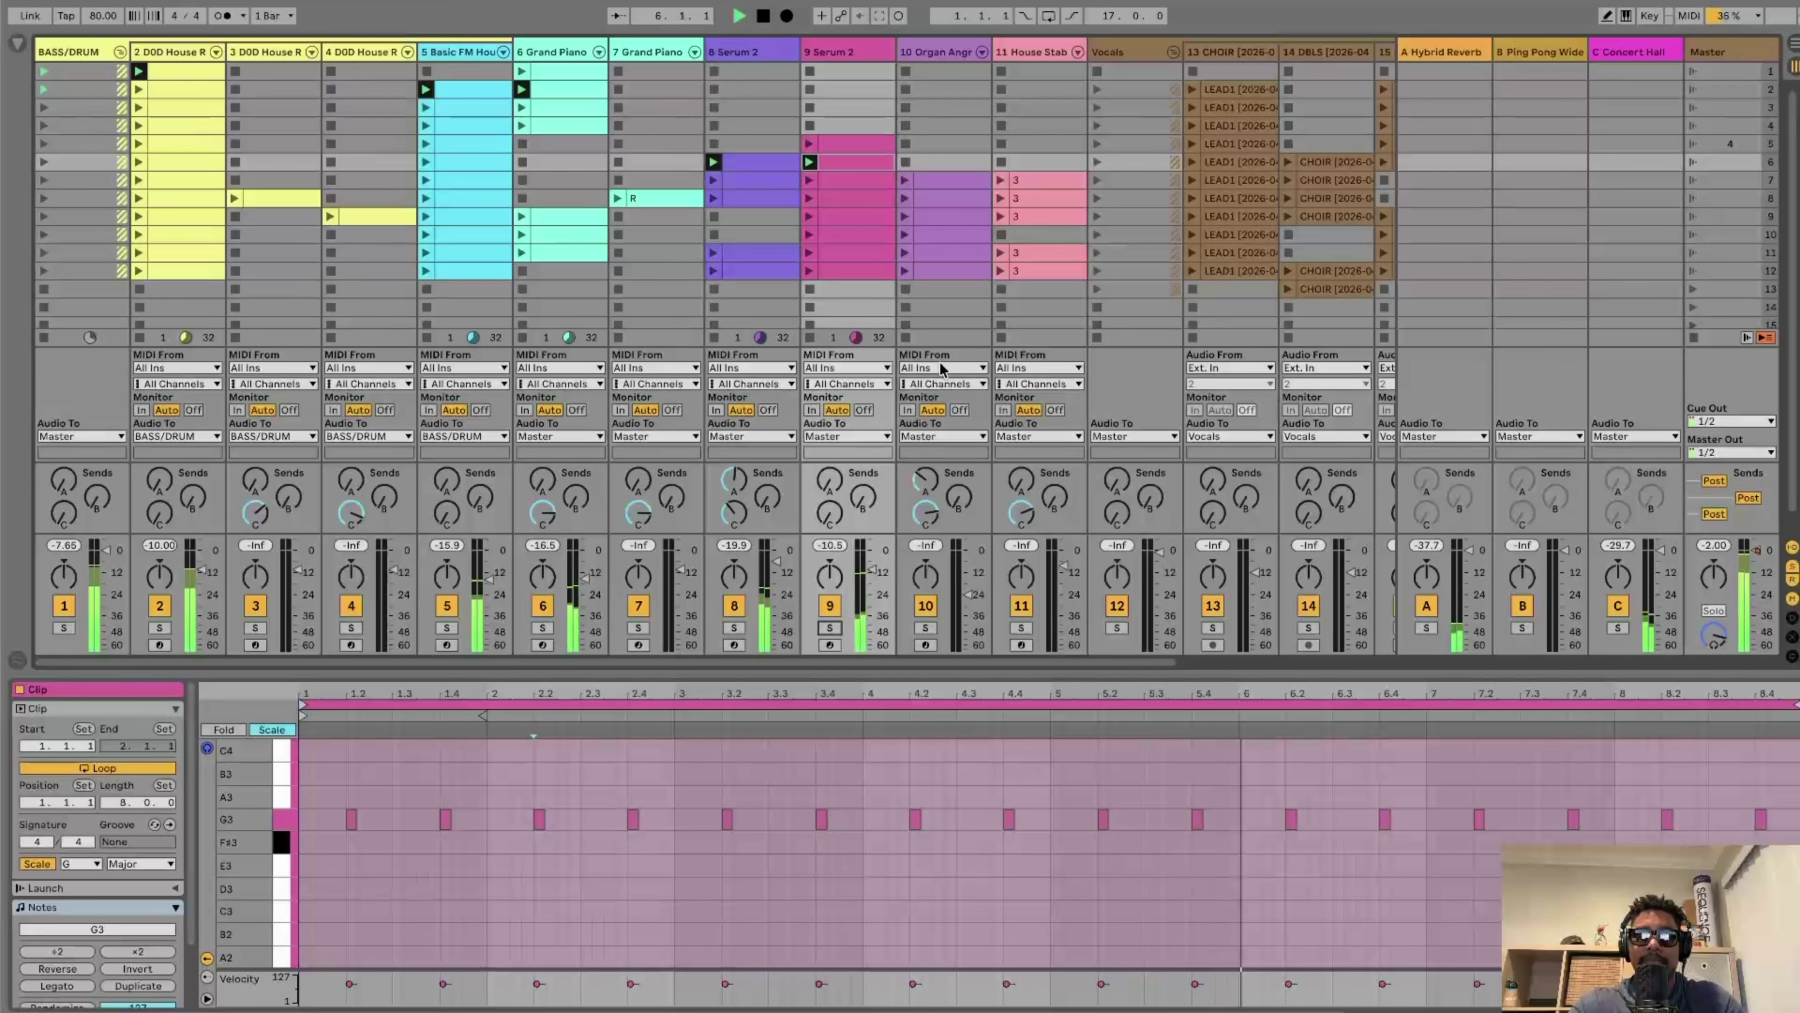
click(763, 15)
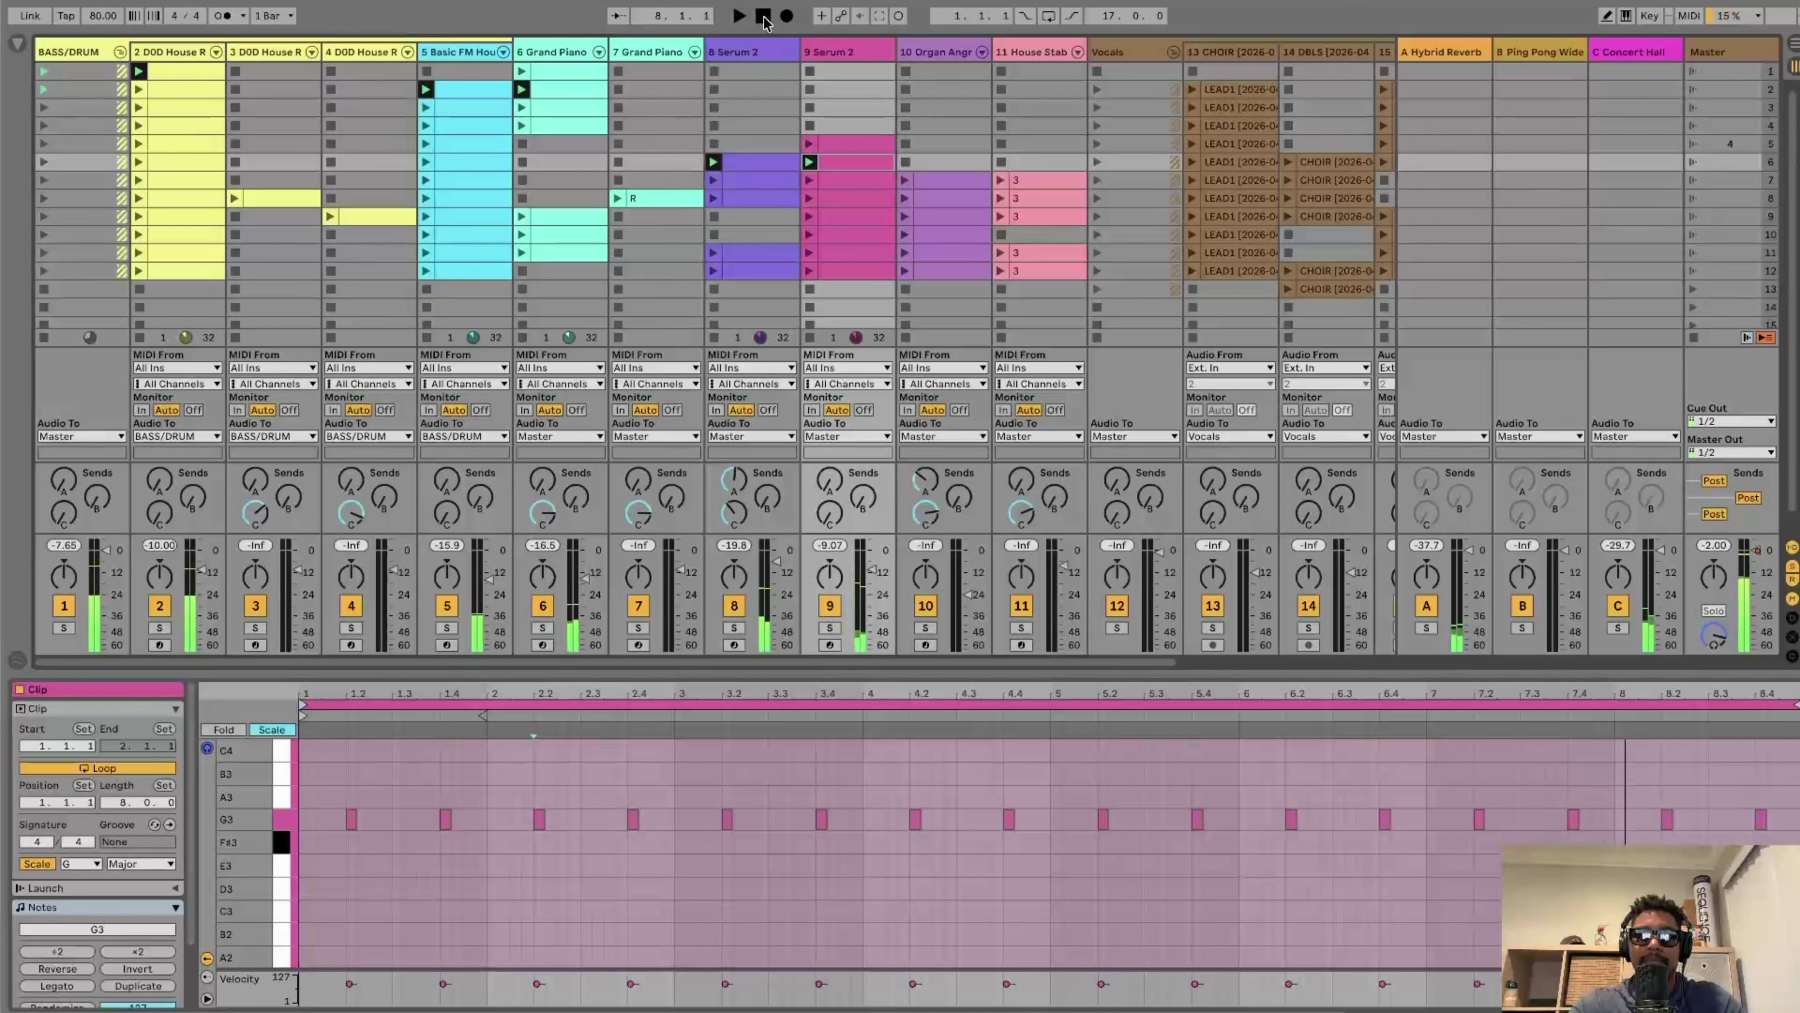
Step: Open the scene 7 House Stab clip on track 11 and highlight its two groups of repeated G3 notes
click(1031, 182)
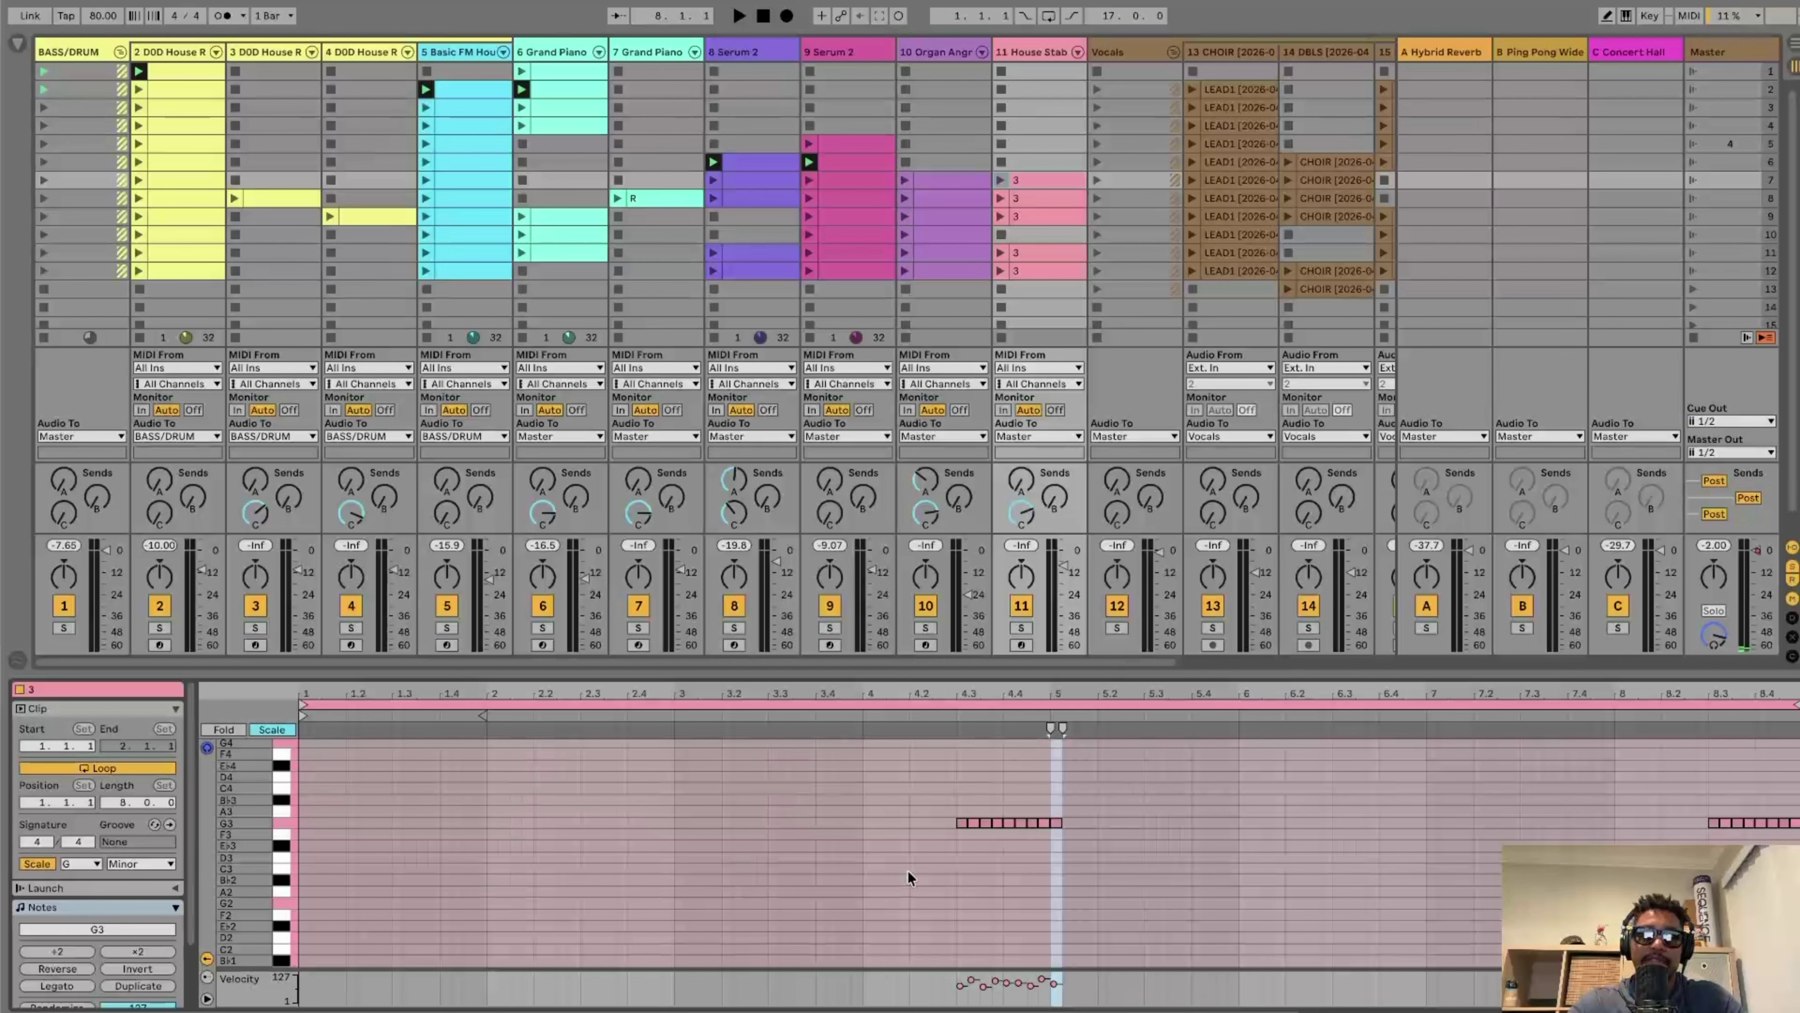
drag(952, 794, 1075, 857)
drag(1684, 790, 1798, 845)
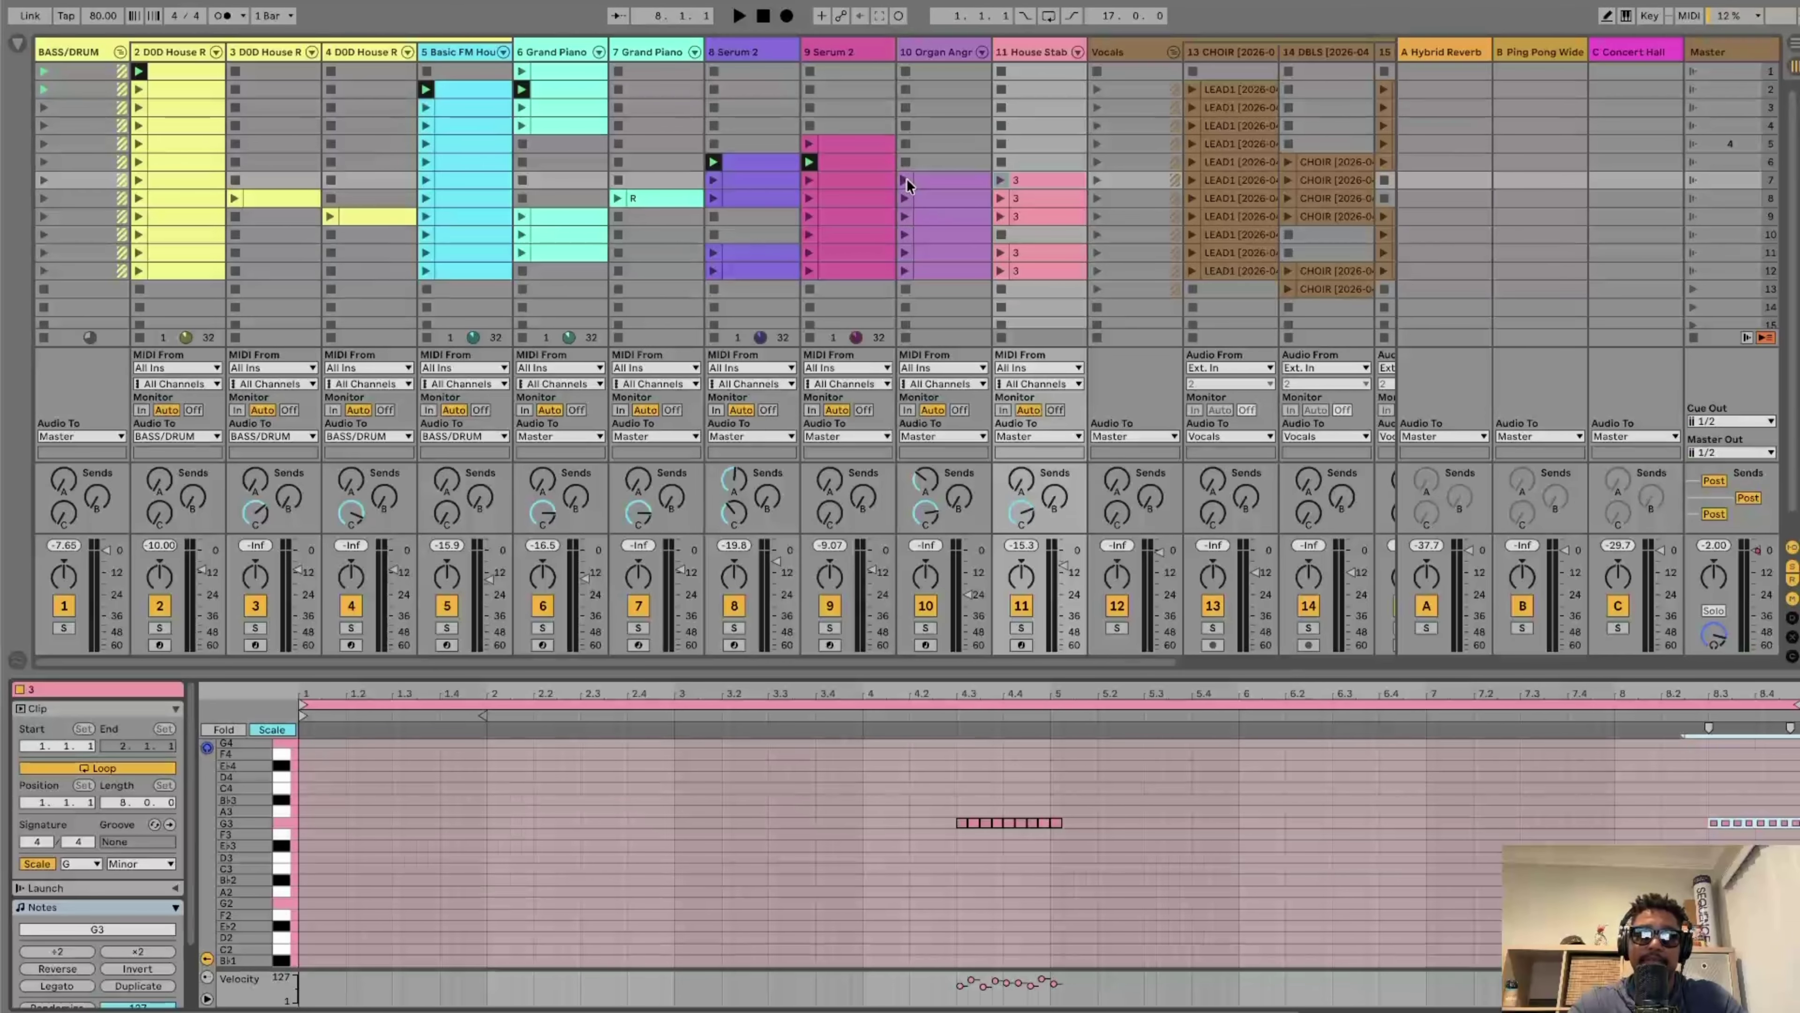
Step: Launch the scene 7 organ clip on track 10 alongside the other parts and stop playback
click(953, 177)
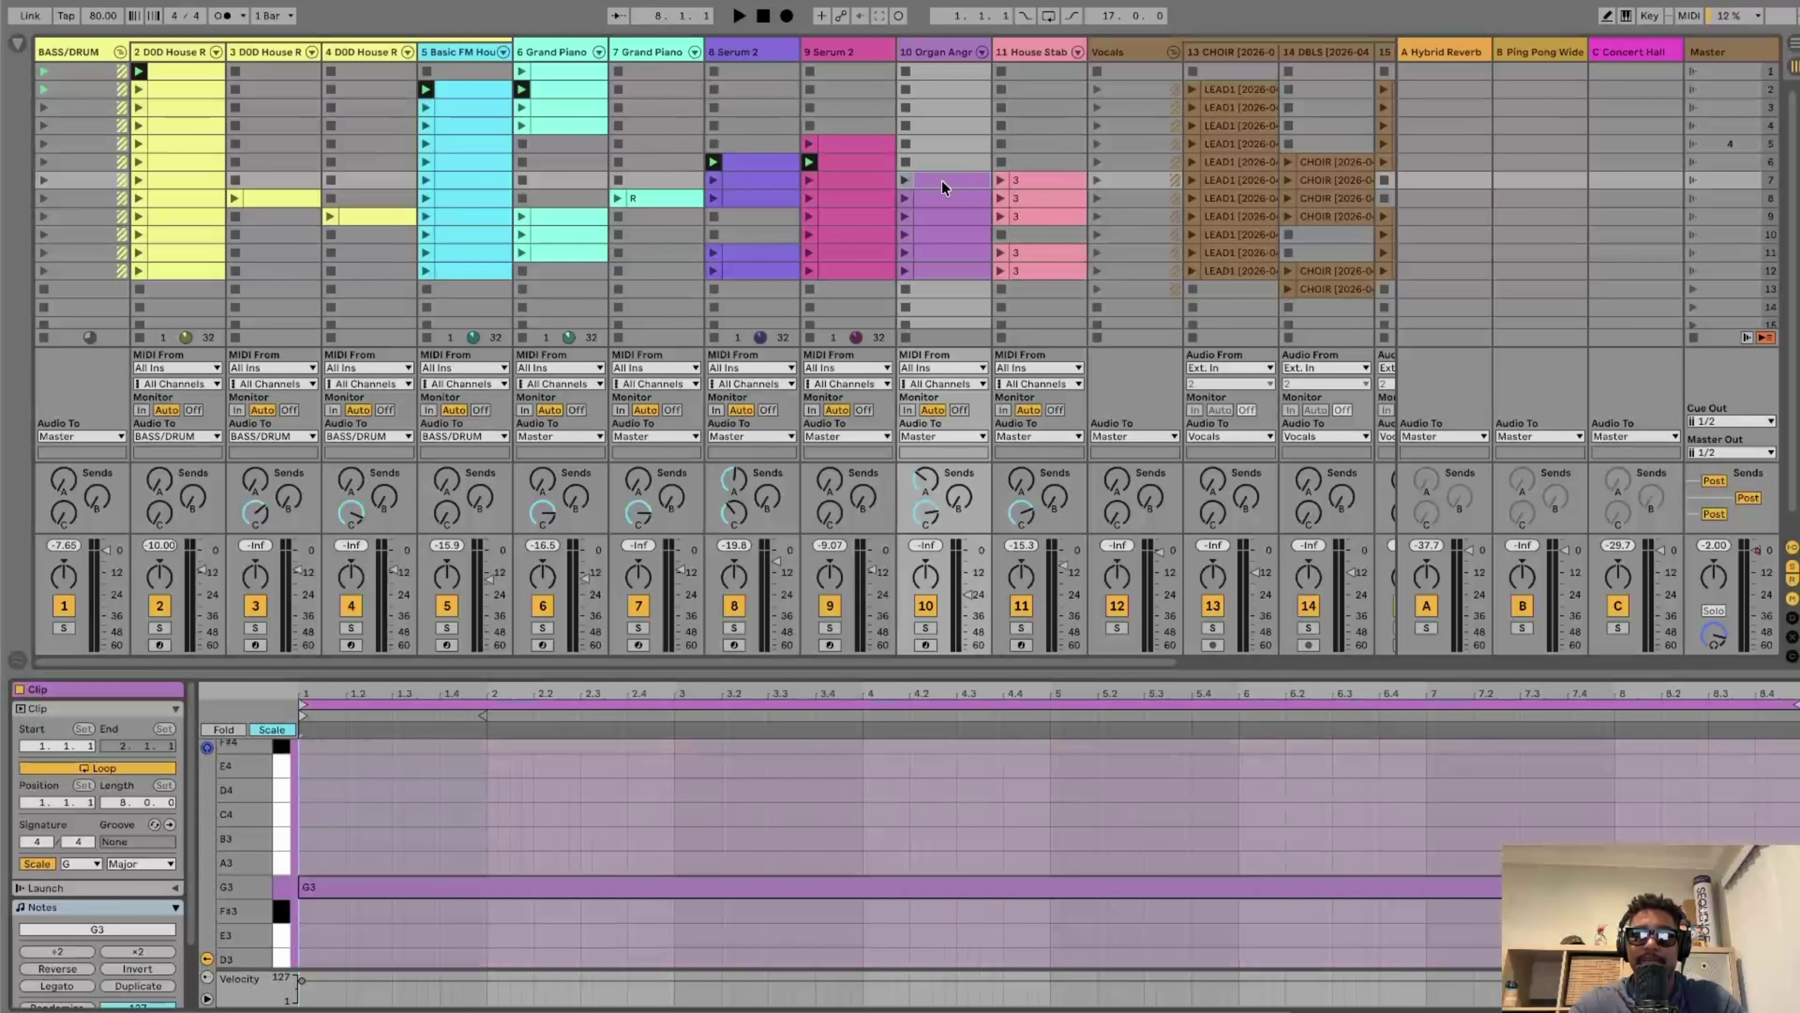
click(903, 180)
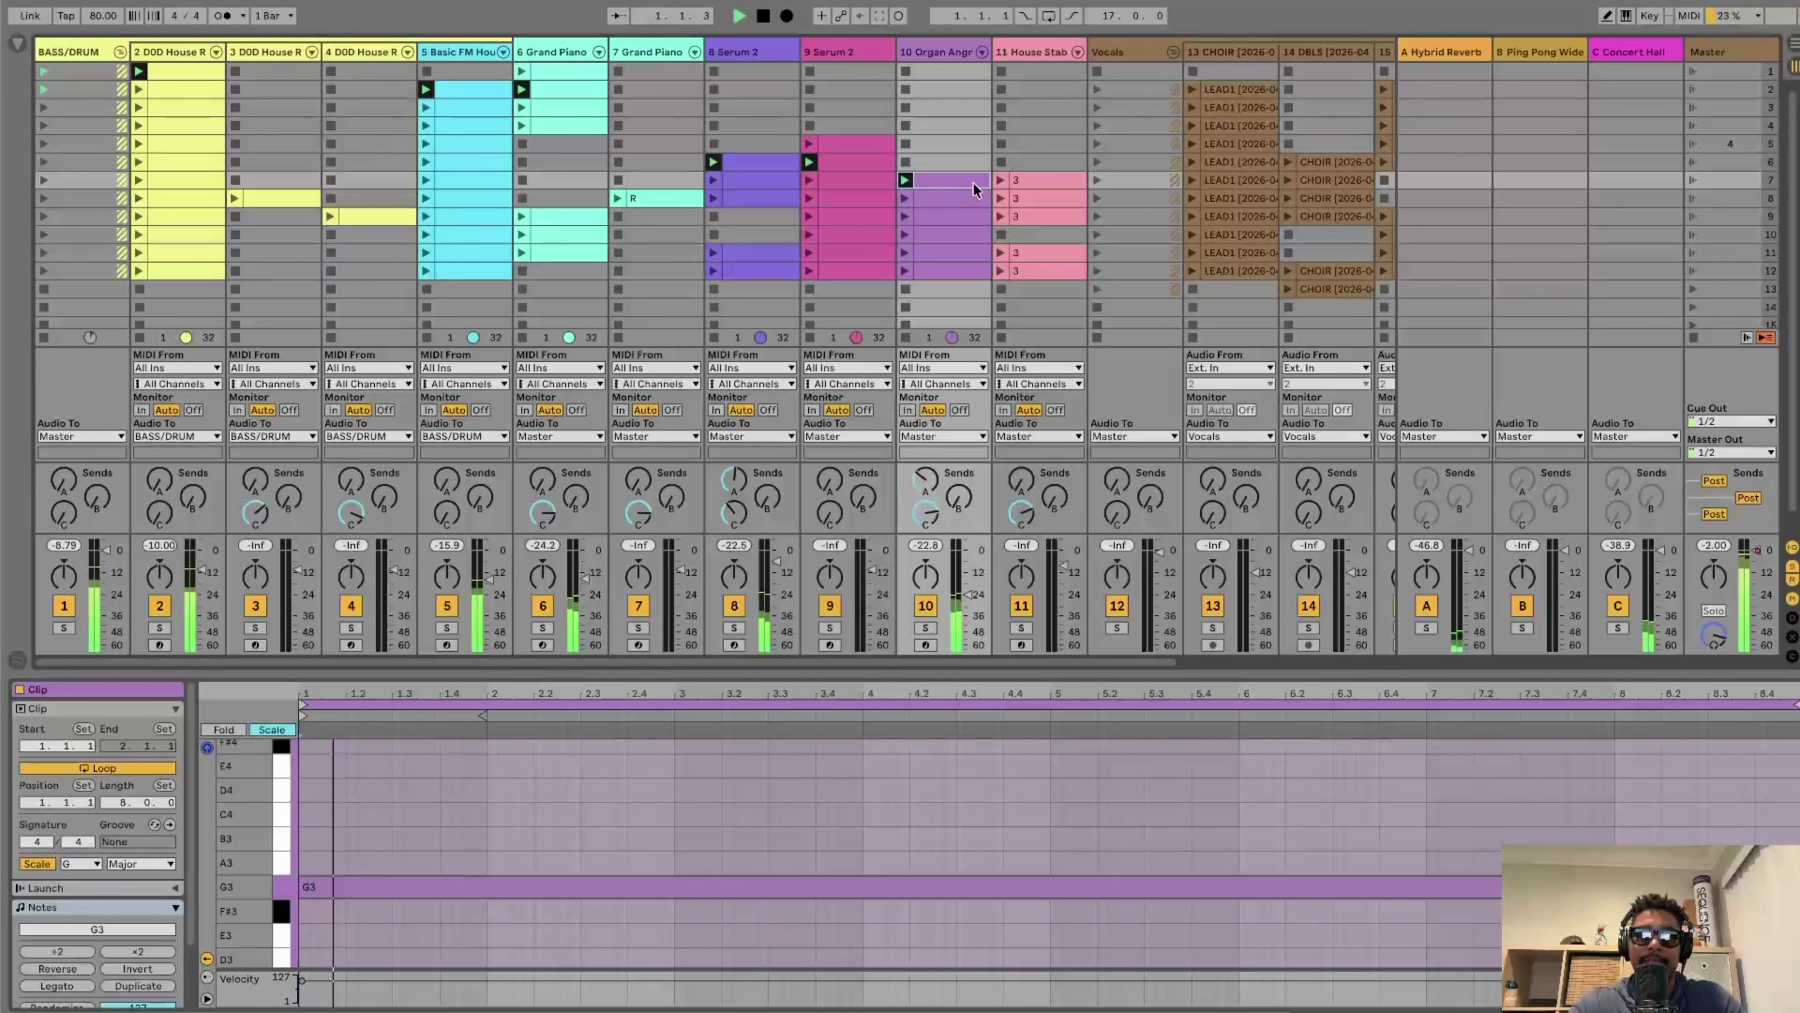
click(763, 15)
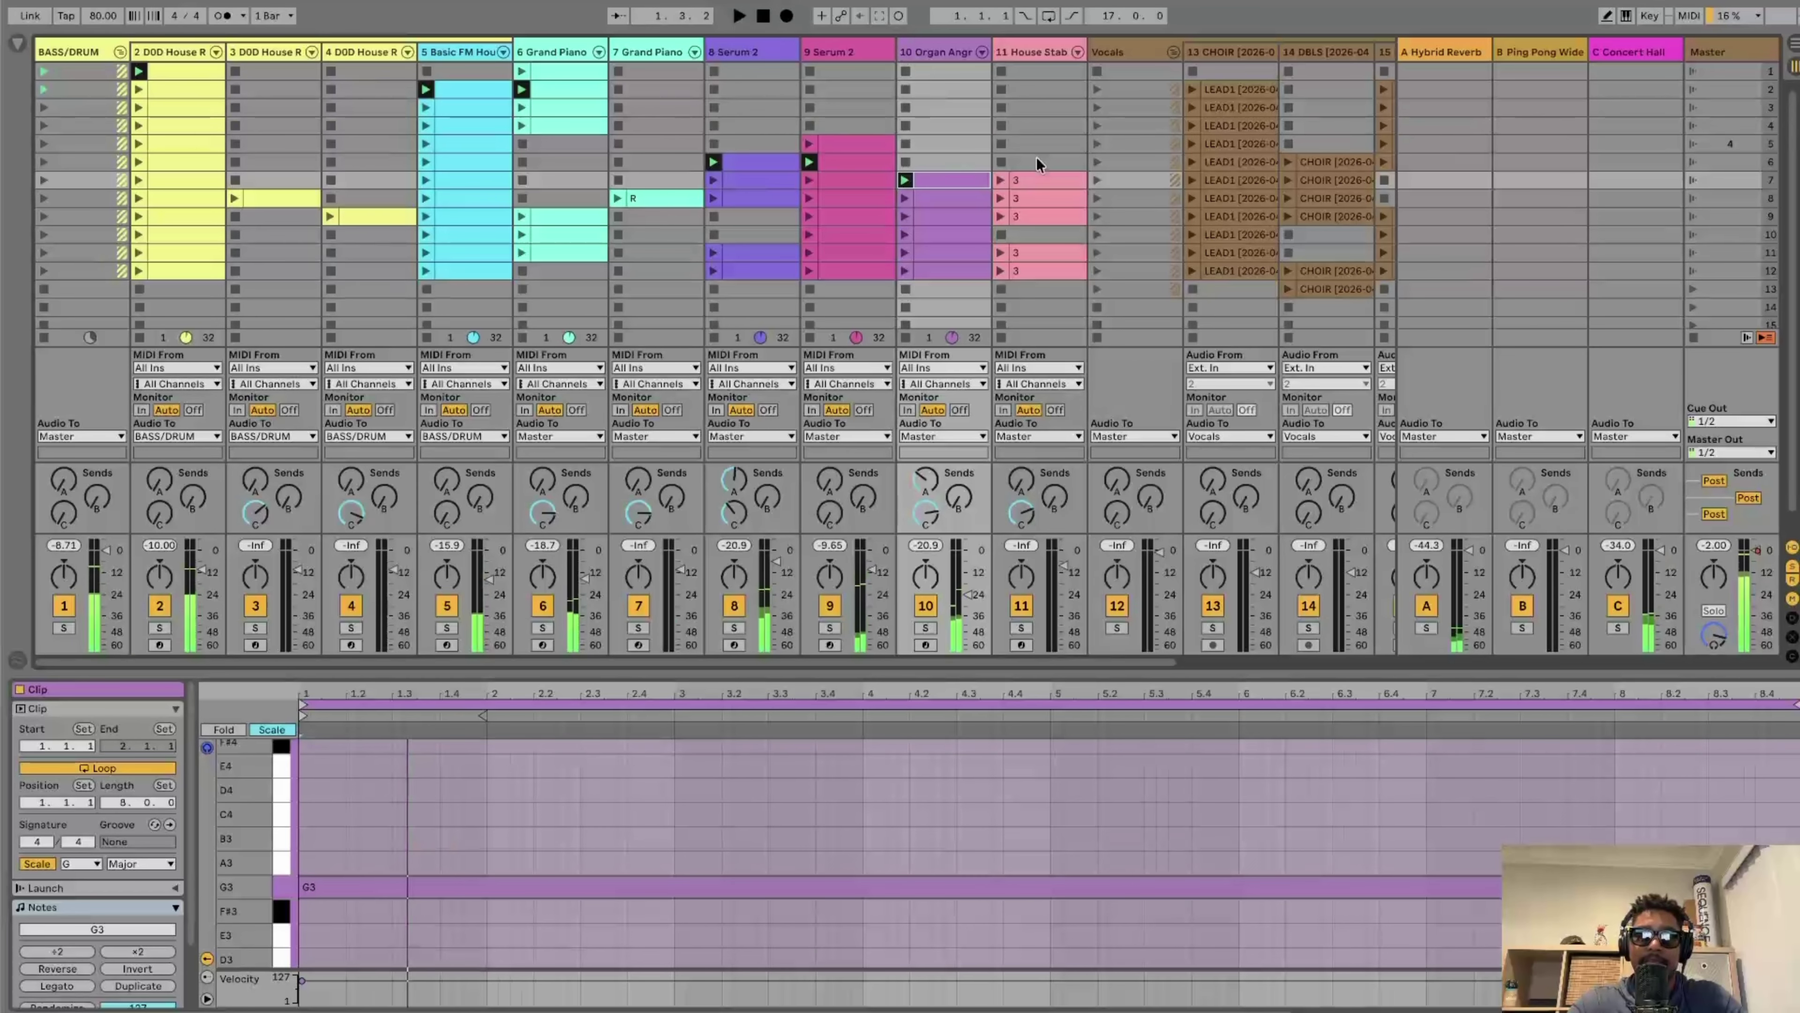
Step: Add the scene 7 House Stab clip on track 11 to playback, solo tracks 10 and 11 in turn, clear the solo and stop
click(1041, 181)
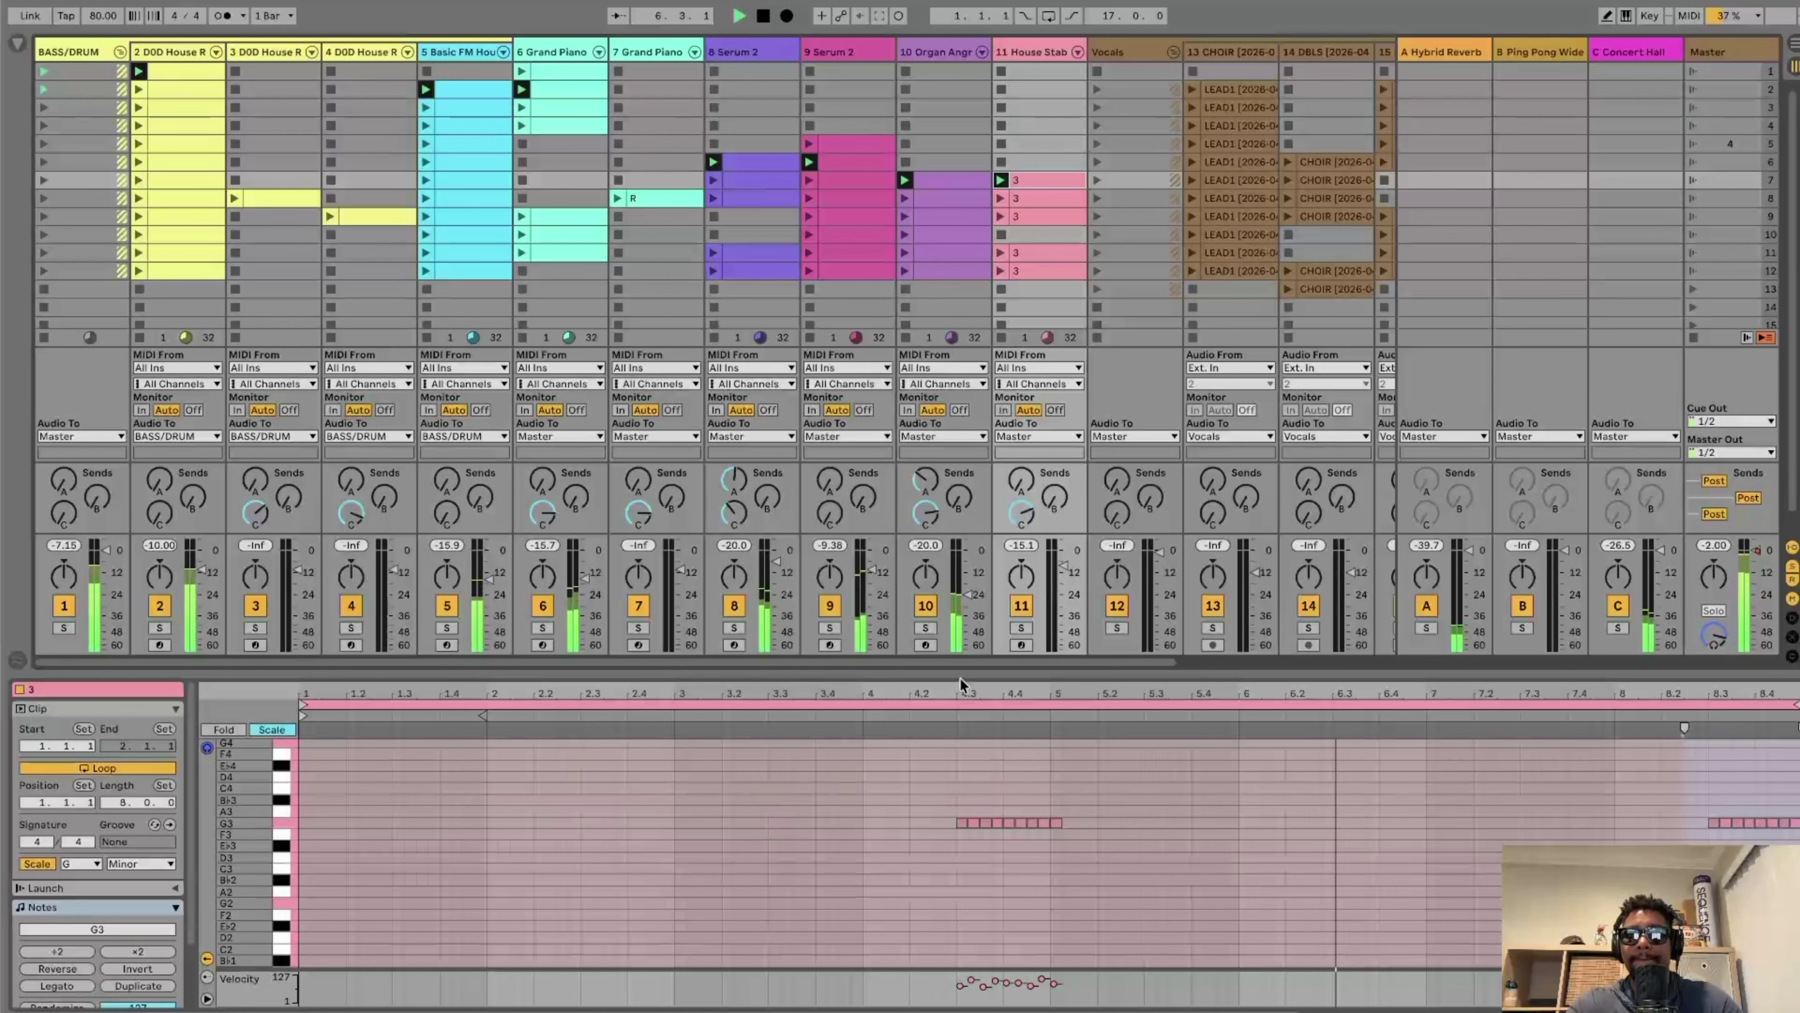
click(926, 628)
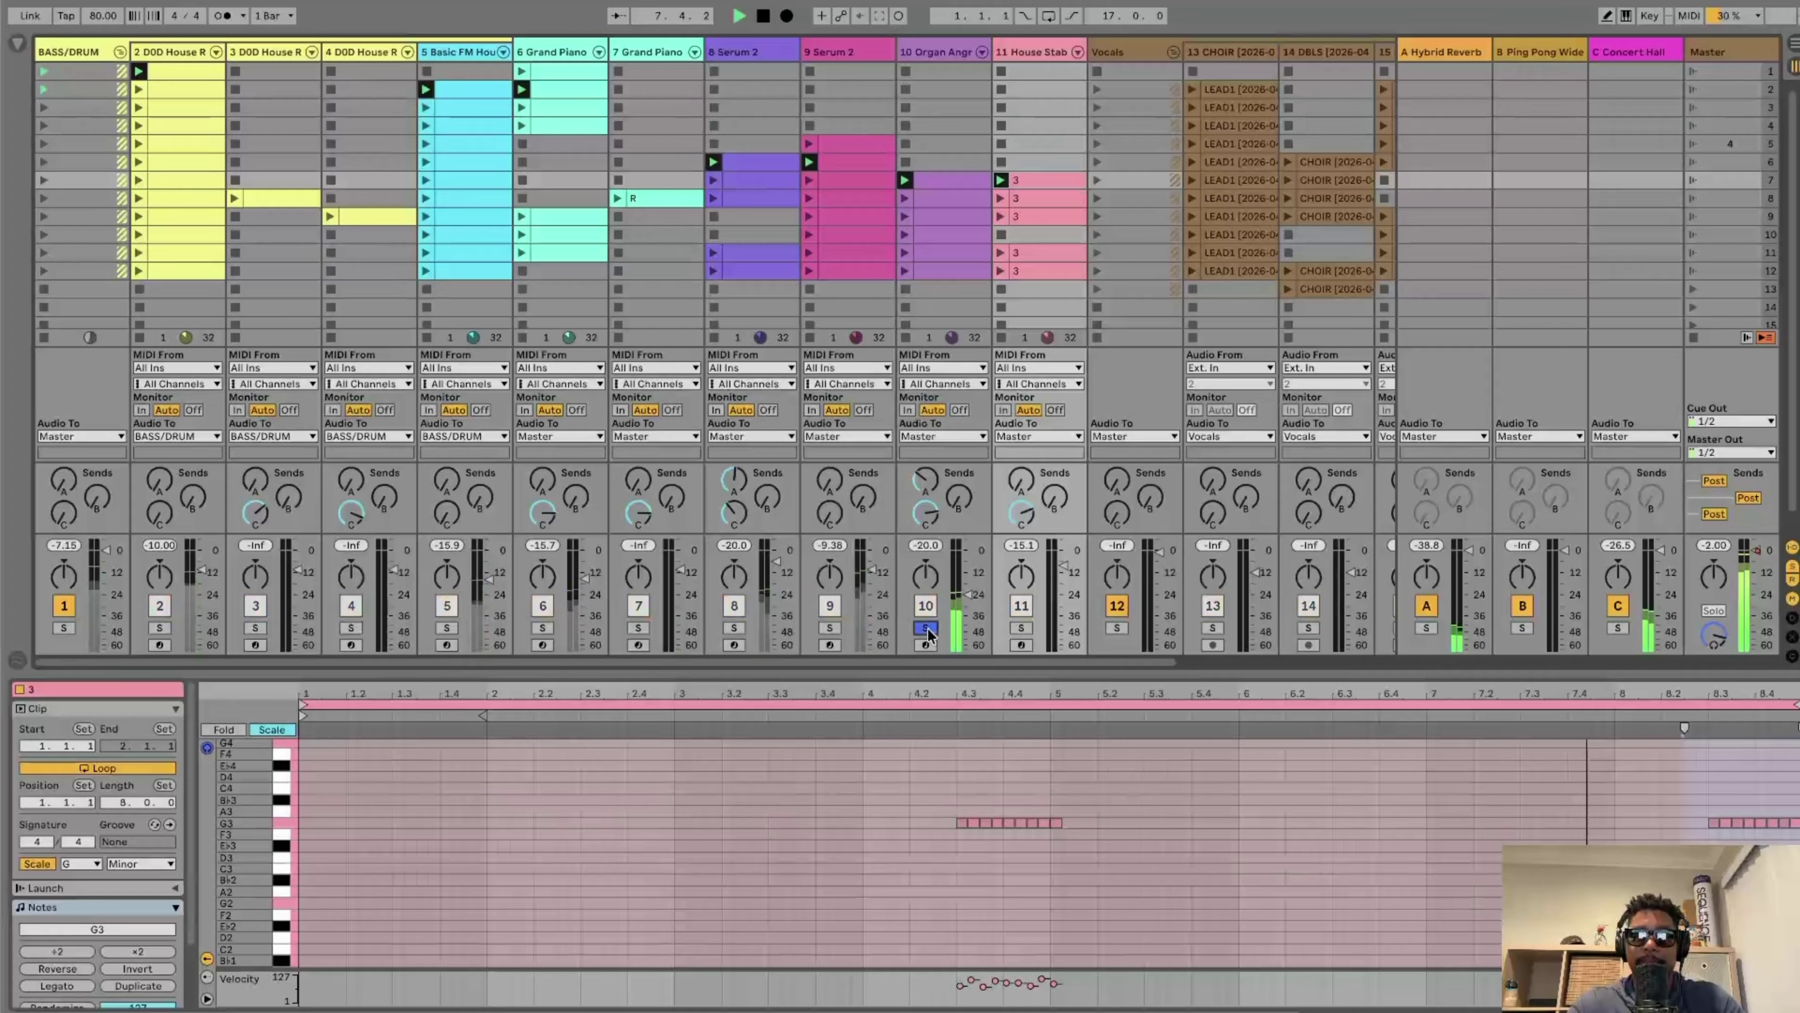
click(1021, 628)
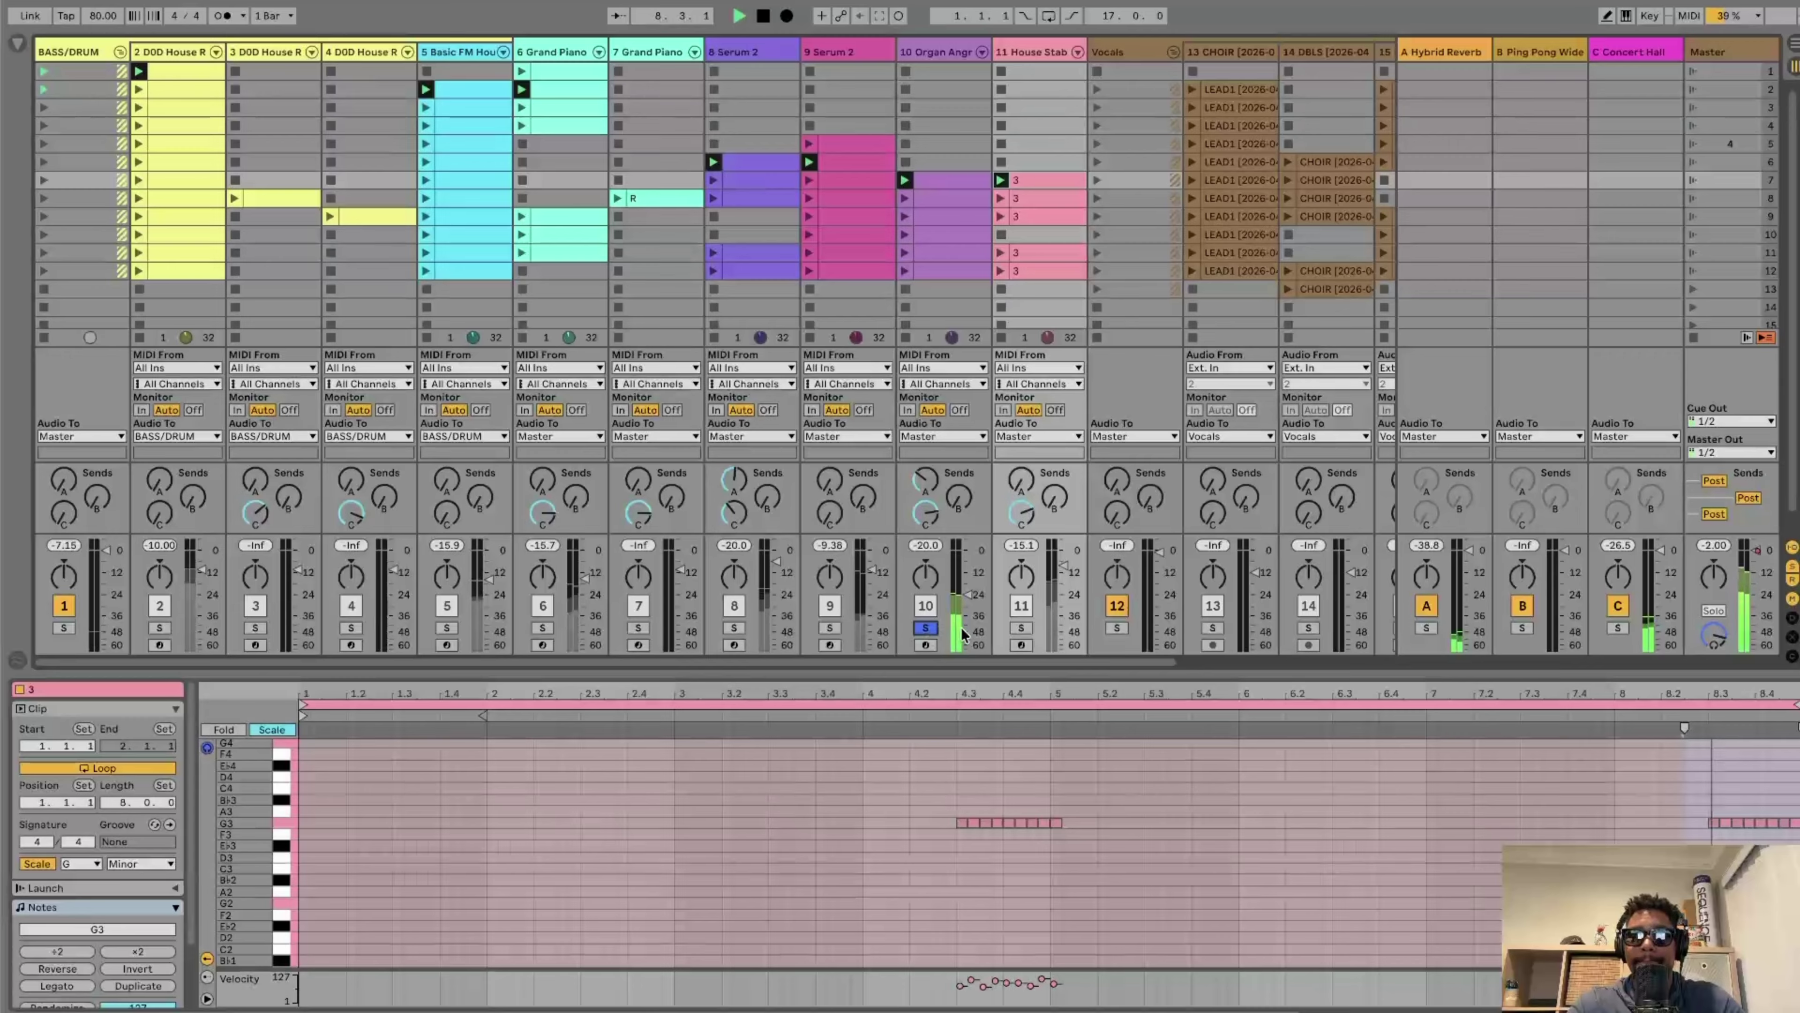
click(1015, 628)
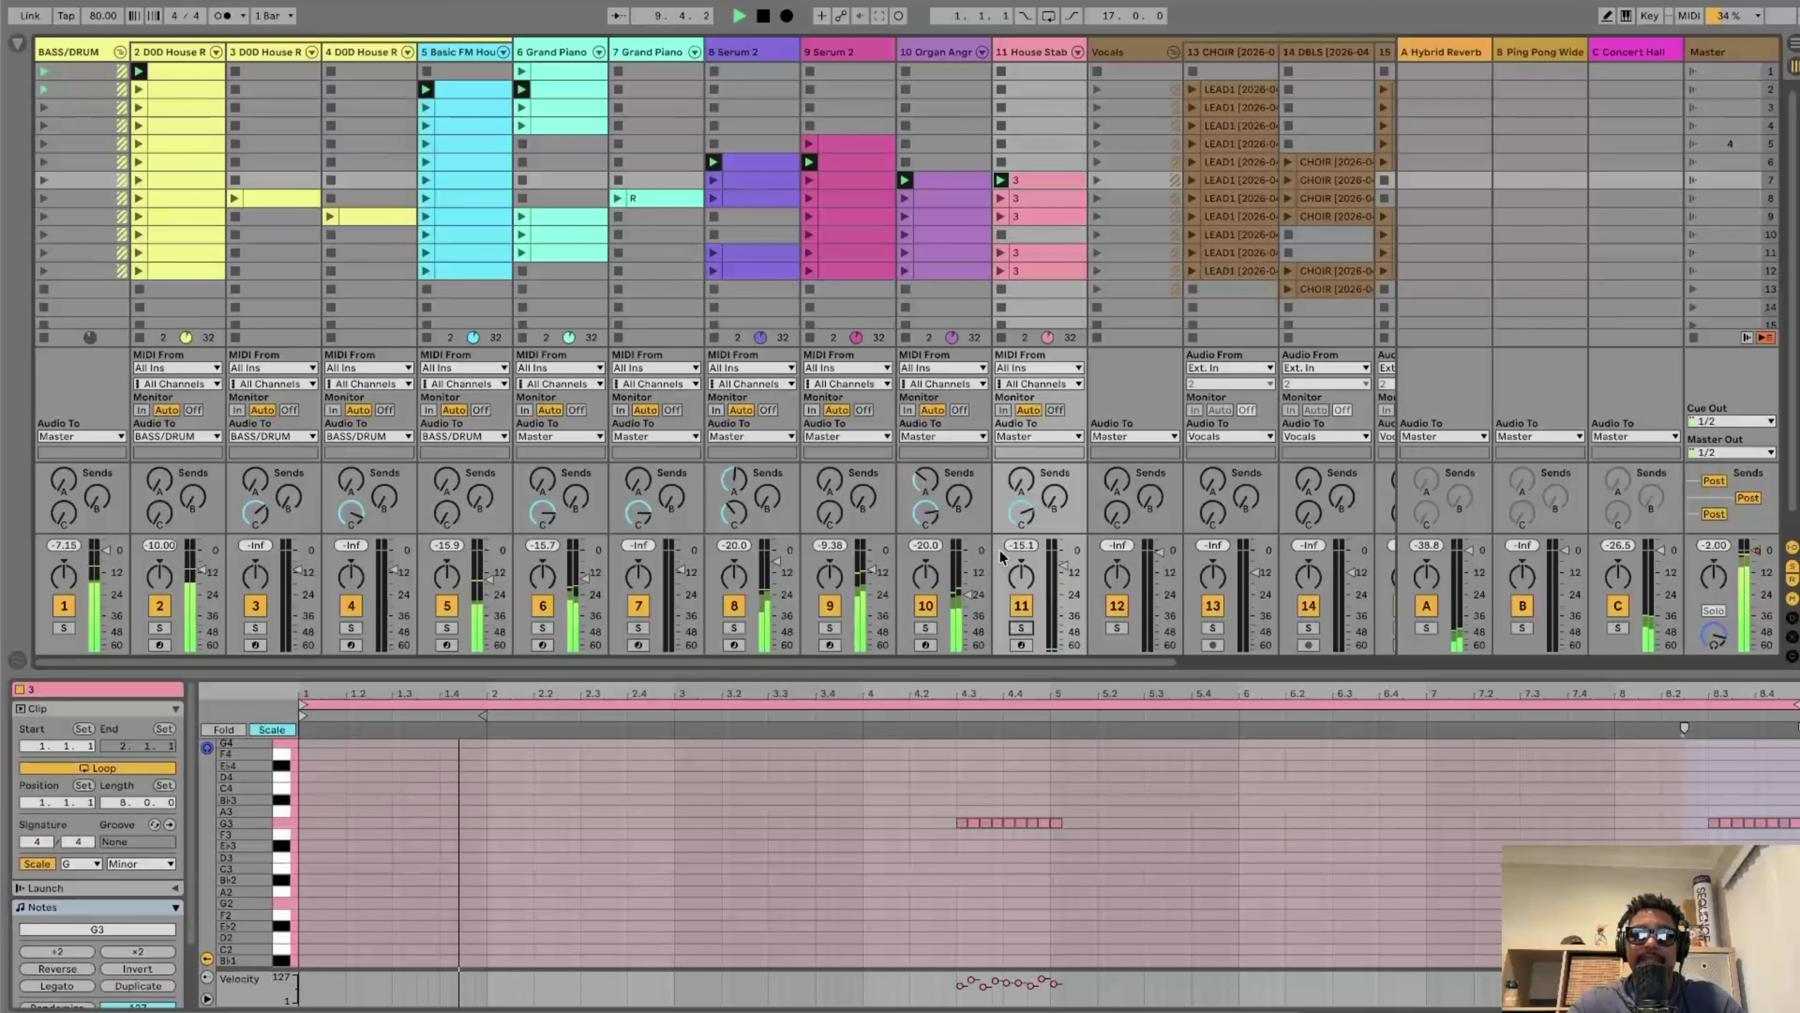
click(764, 16)
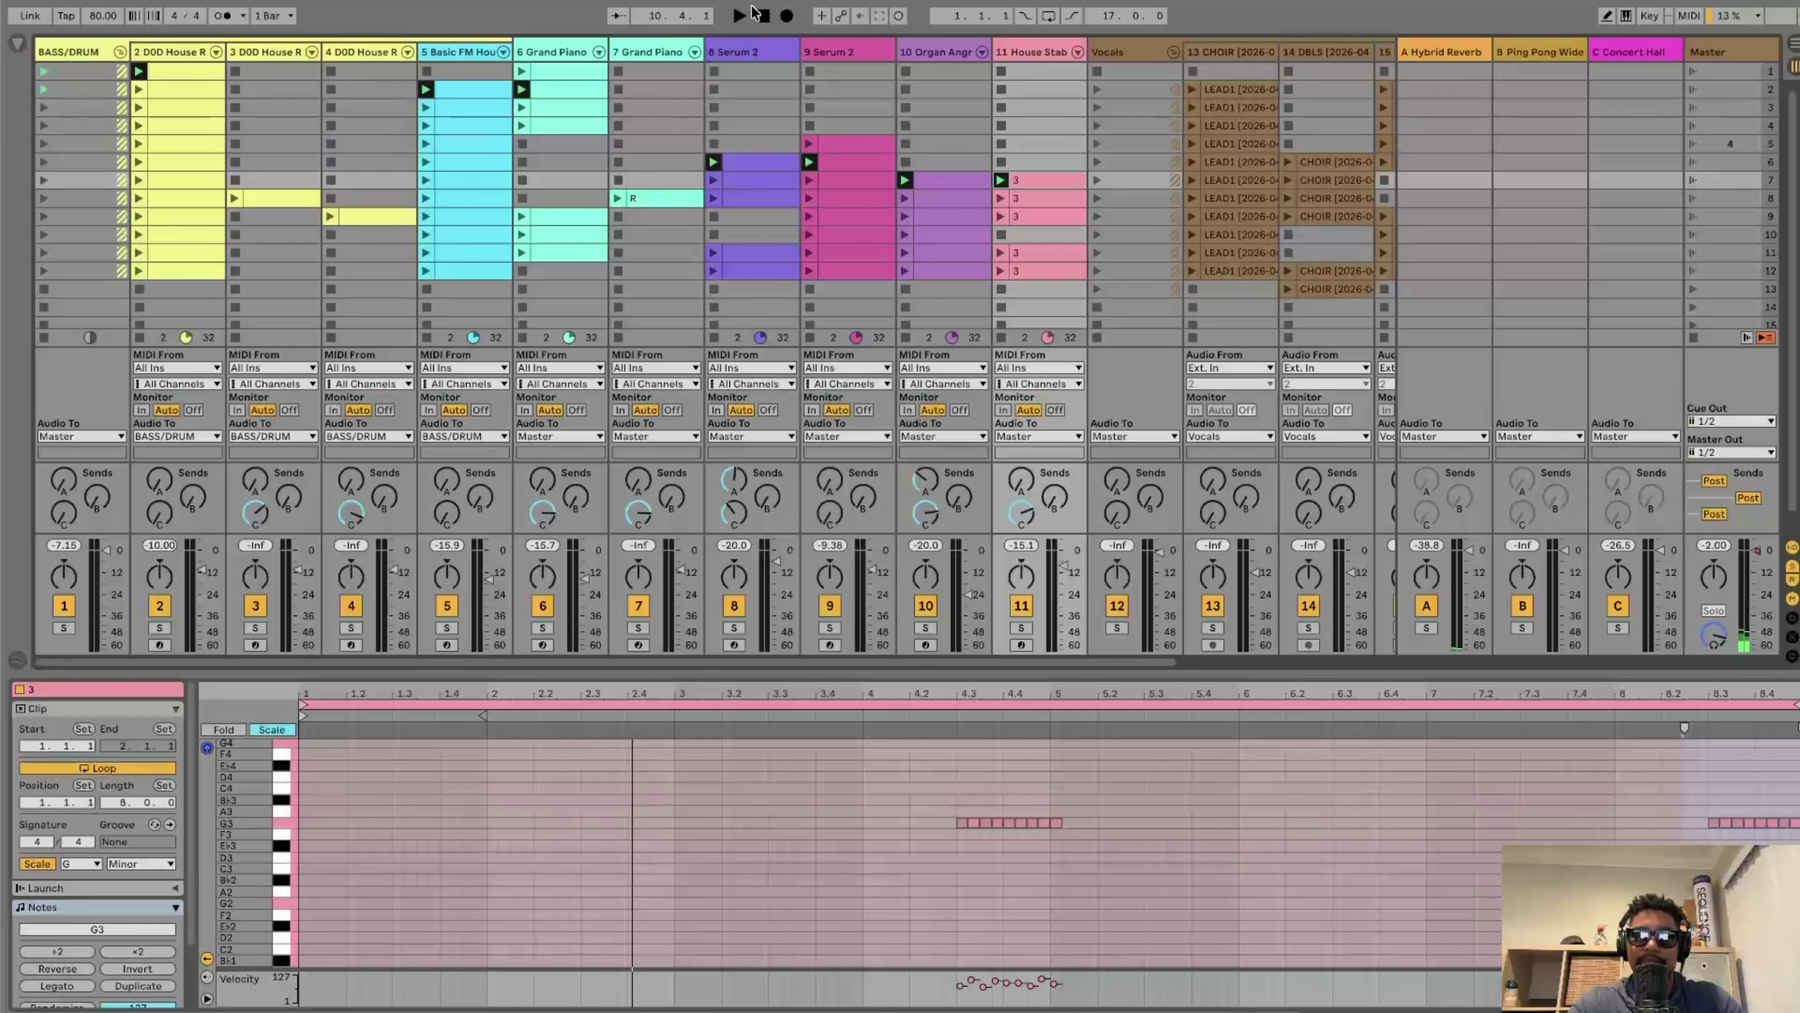
Step: Play the scene 7 organ clip on track 10 with the other parts, solo the track, and show its device chain with the Gate
click(906, 179)
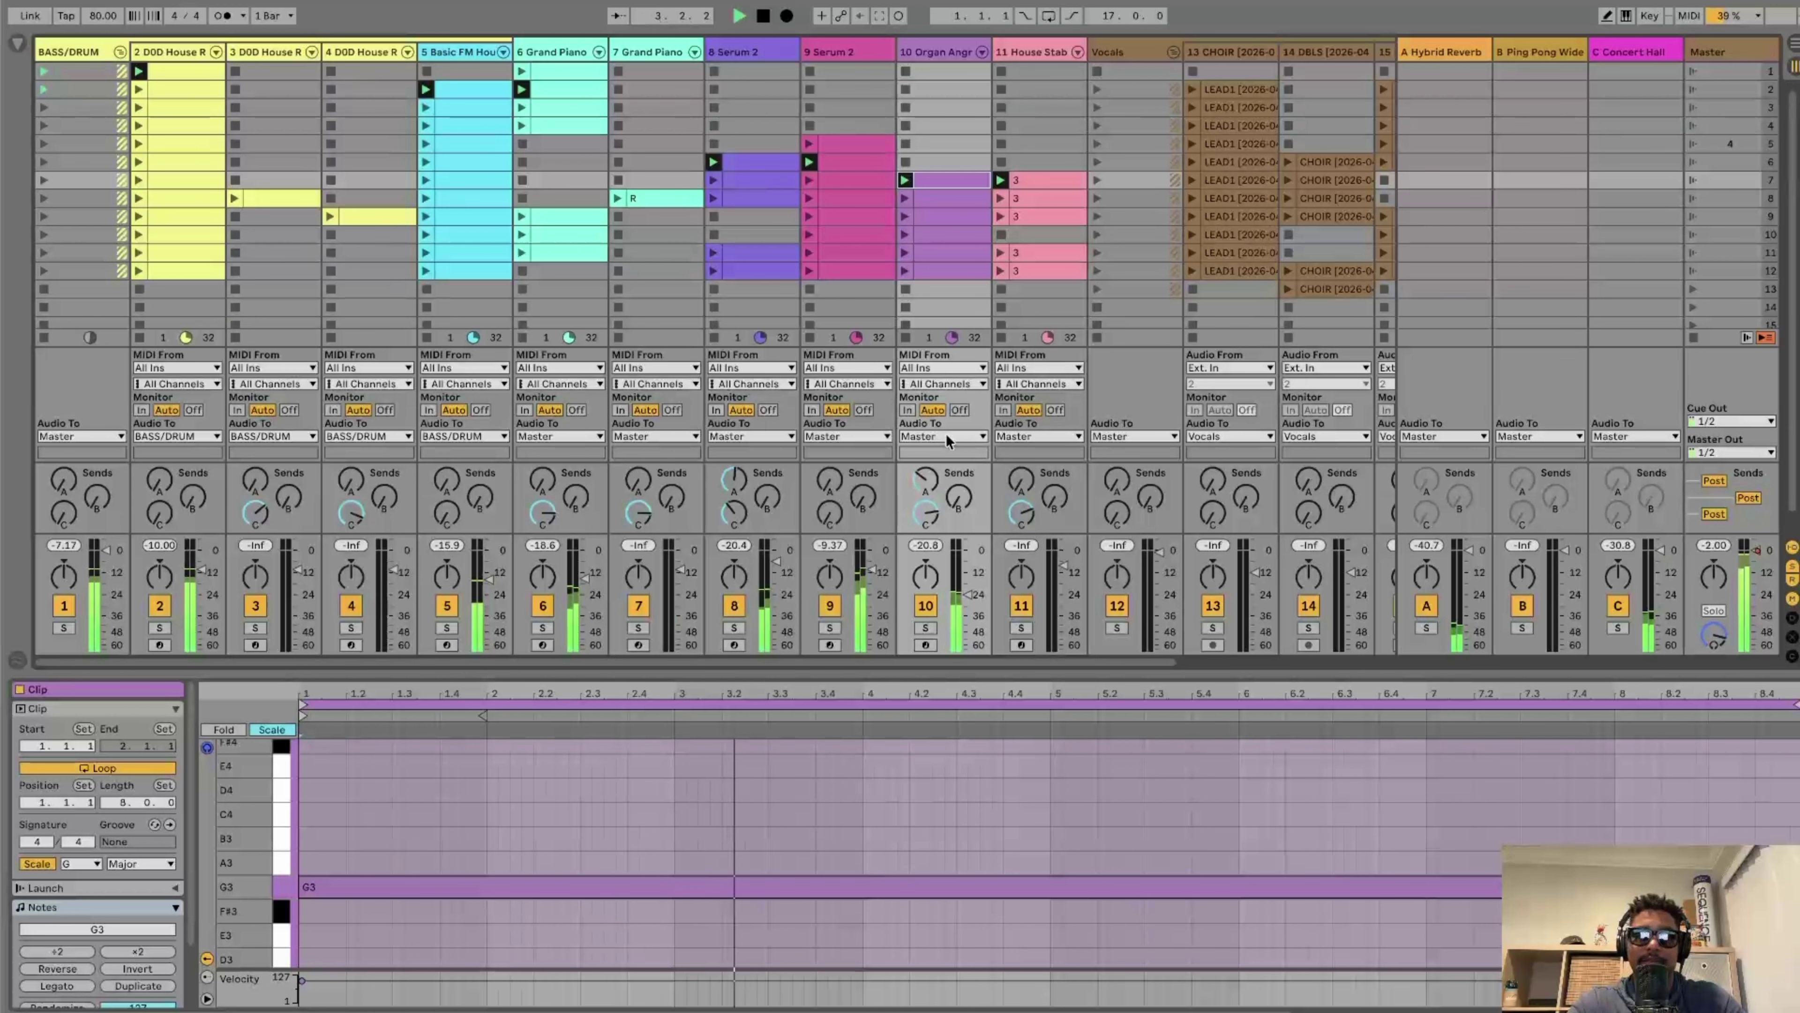
click(925, 628)
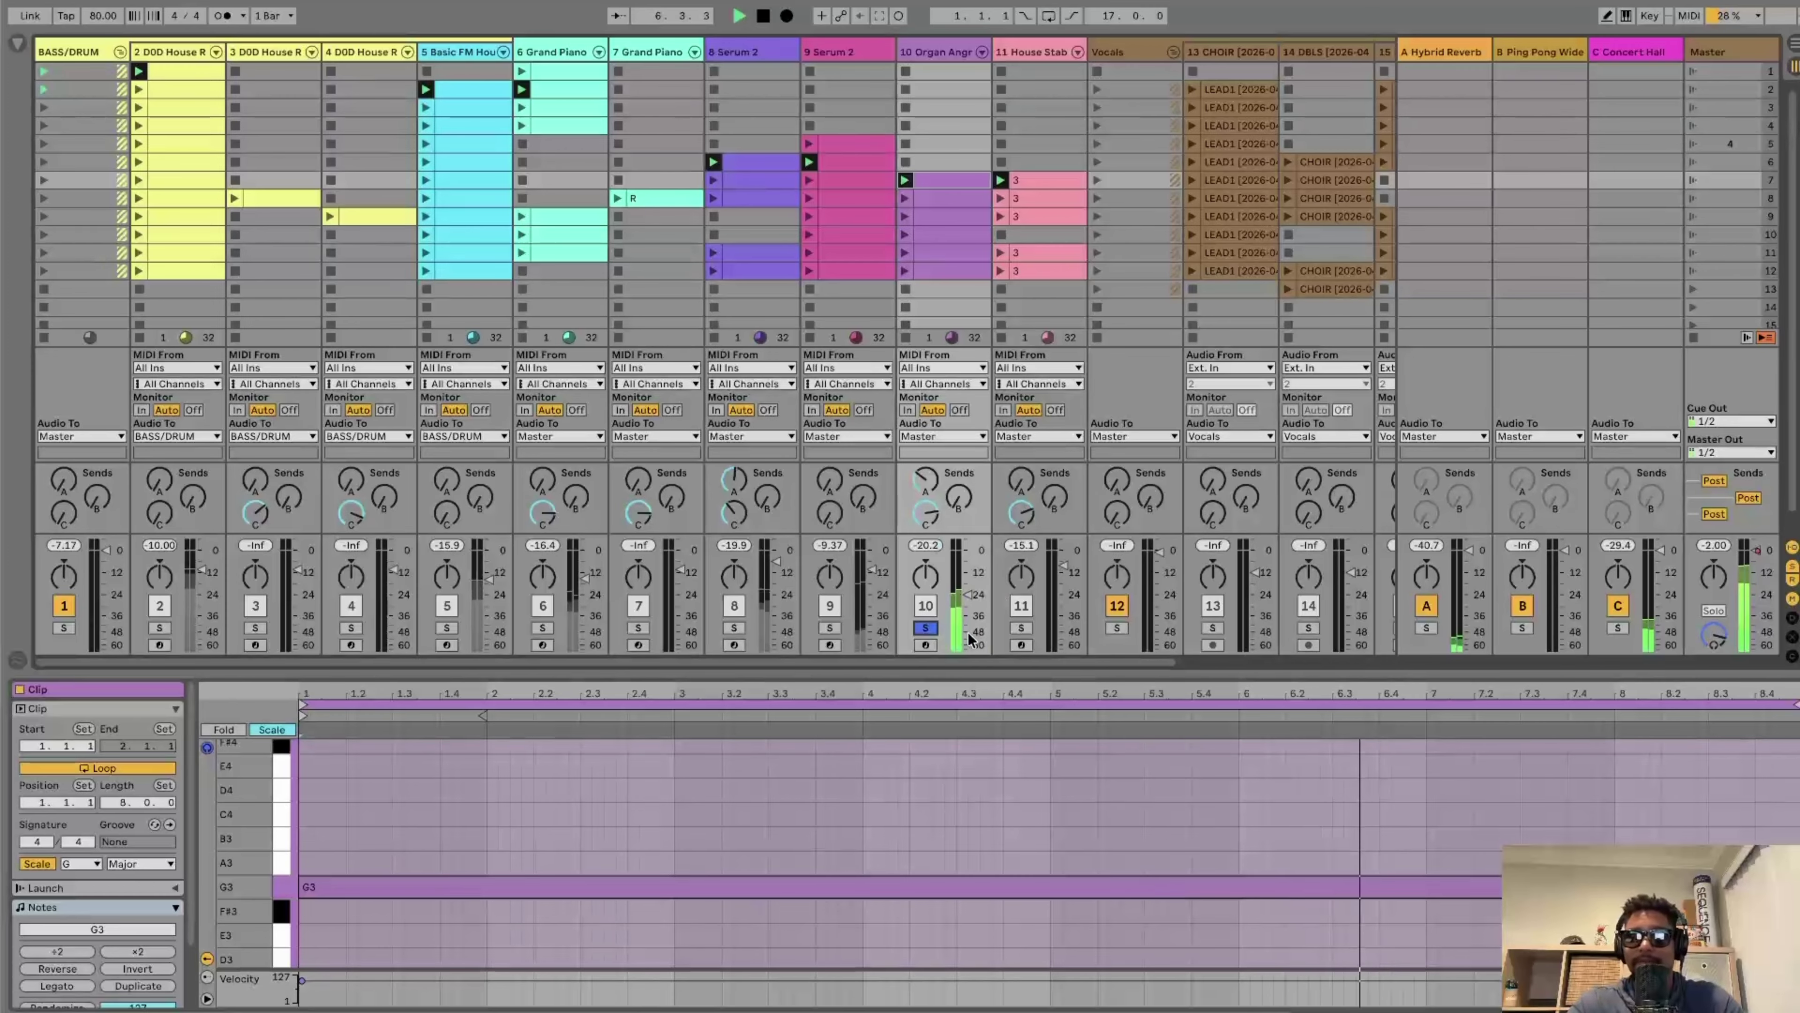
click(954, 60)
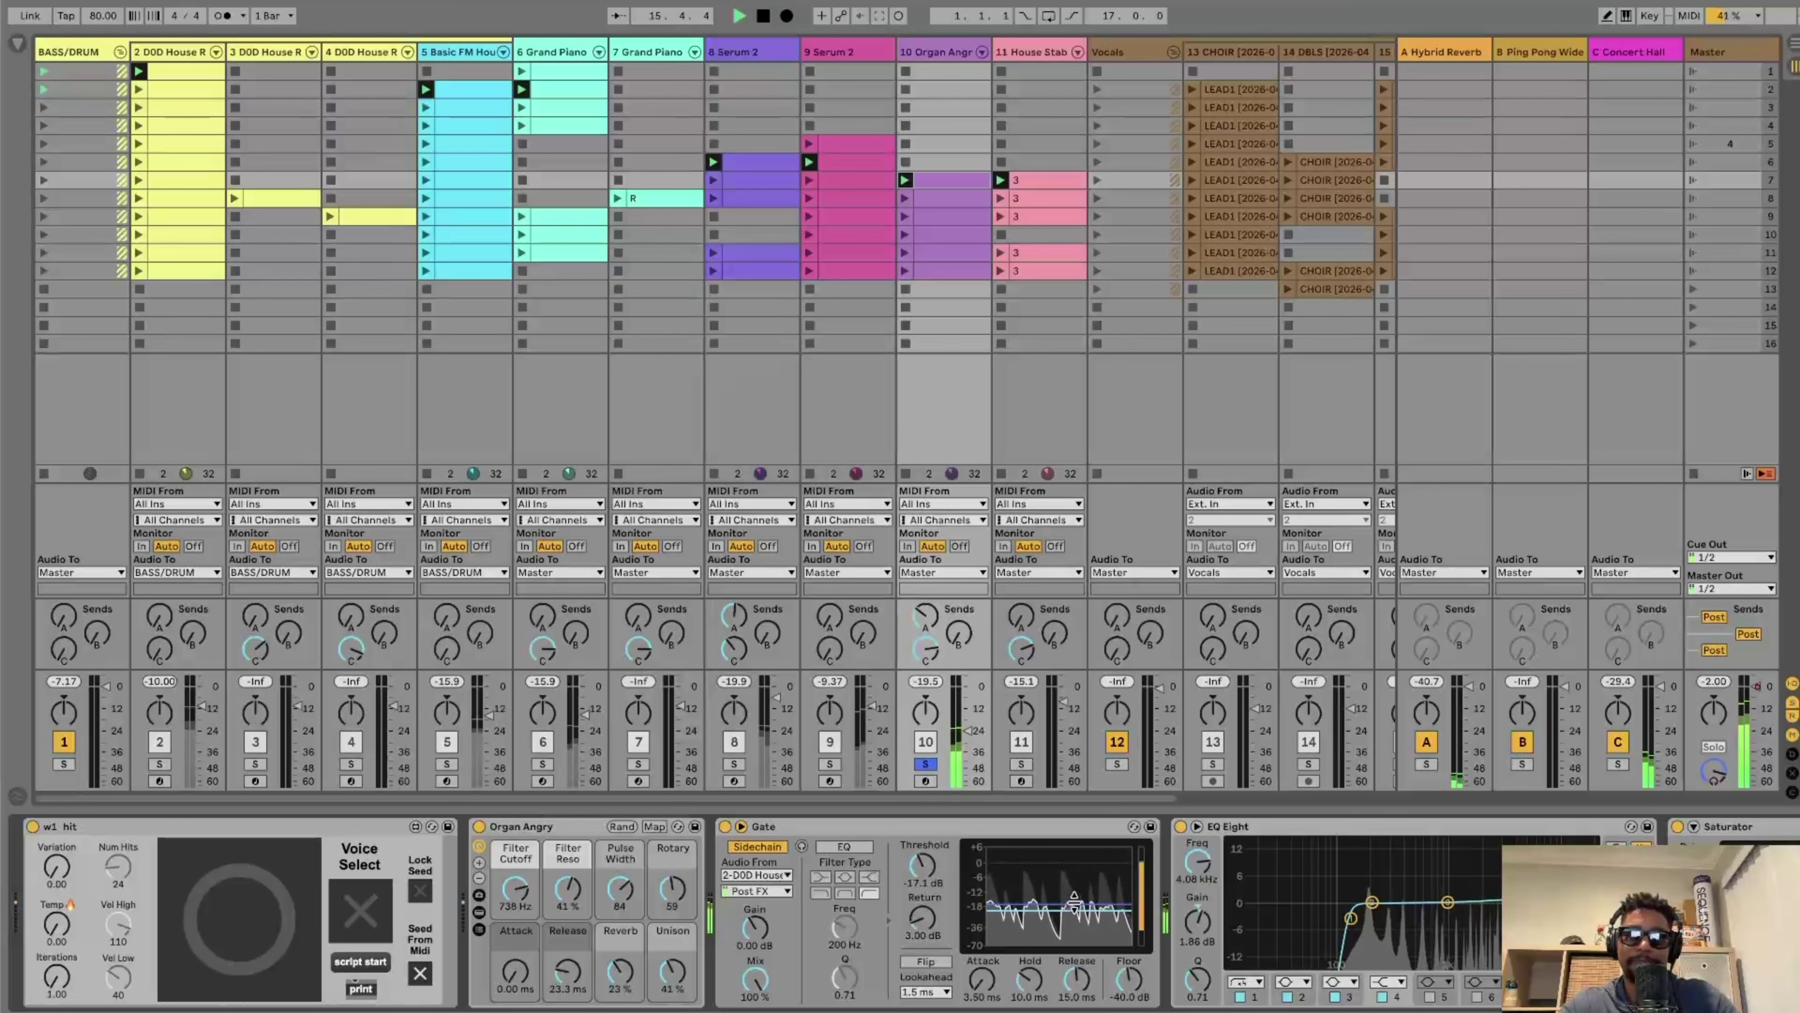
Step: Clear the solo on track 10 to hear the organ in the full mix, and stop playback
click(925, 764)
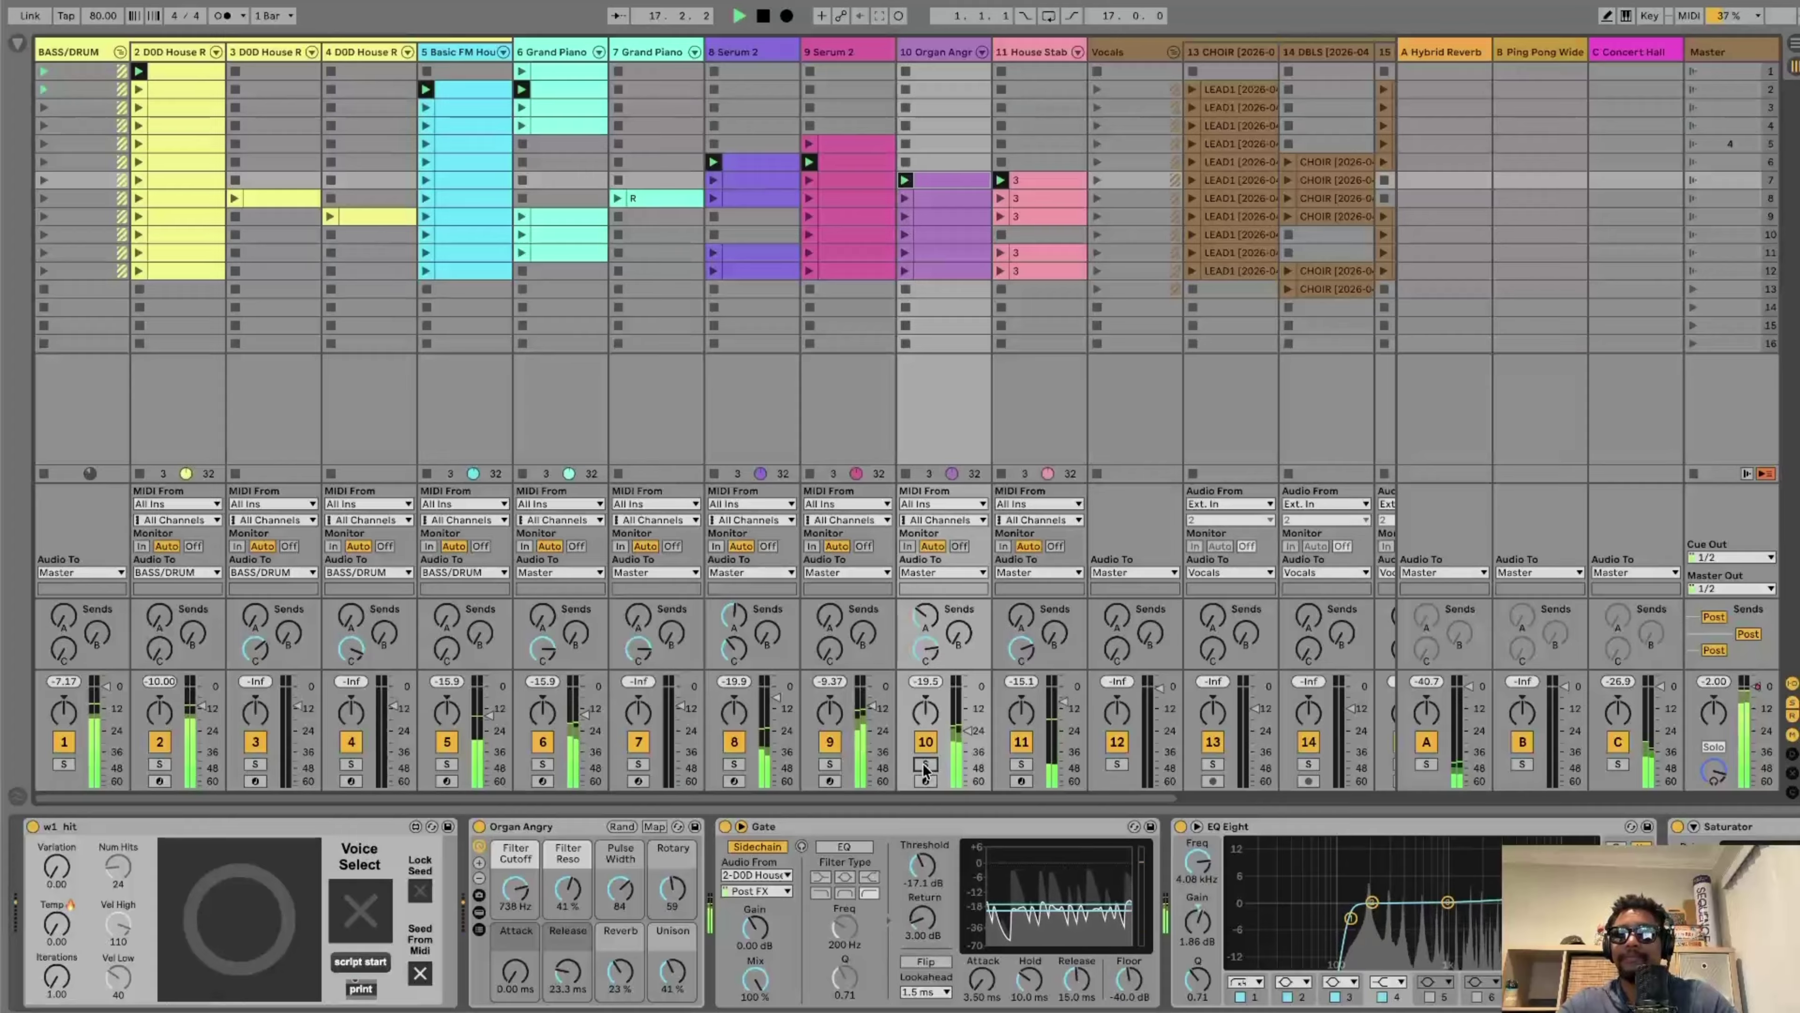
click(765, 17)
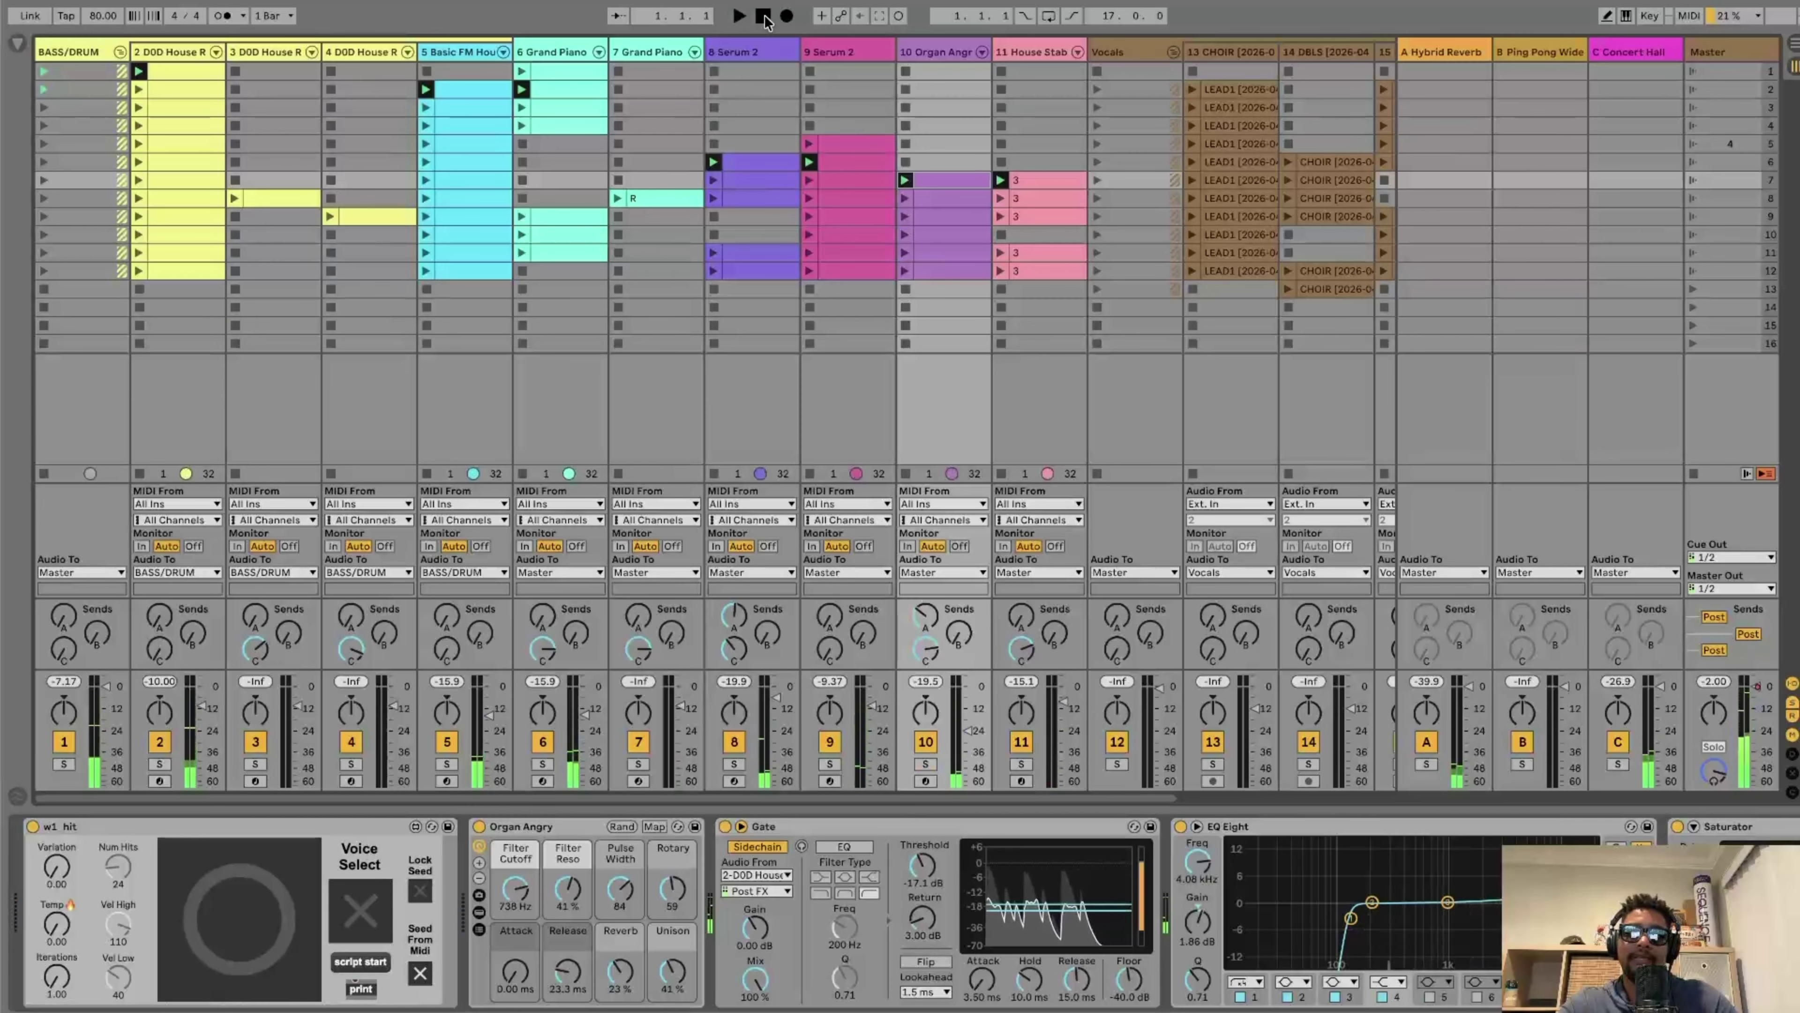
click(764, 17)
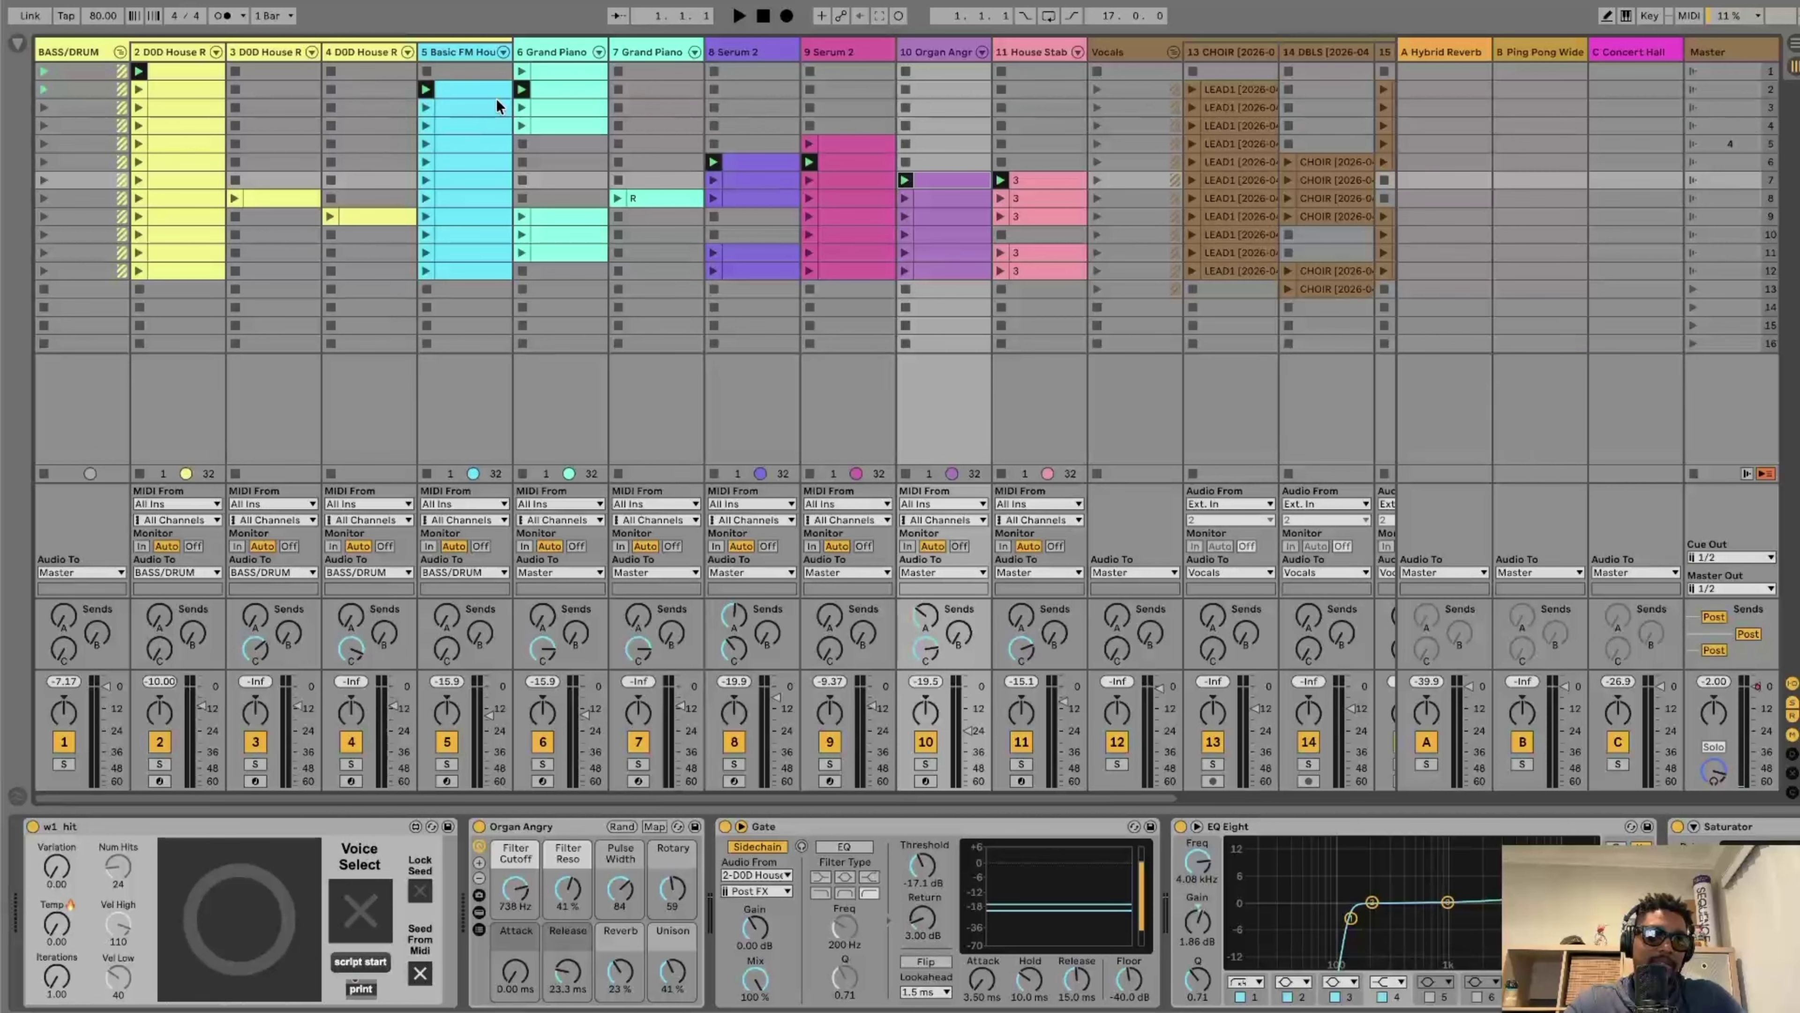
Step: Open the scene 2 bass clip on track 5 and examine its notes, and view the scene 2 Grand Piano clip on track 6
double_click(472, 88)
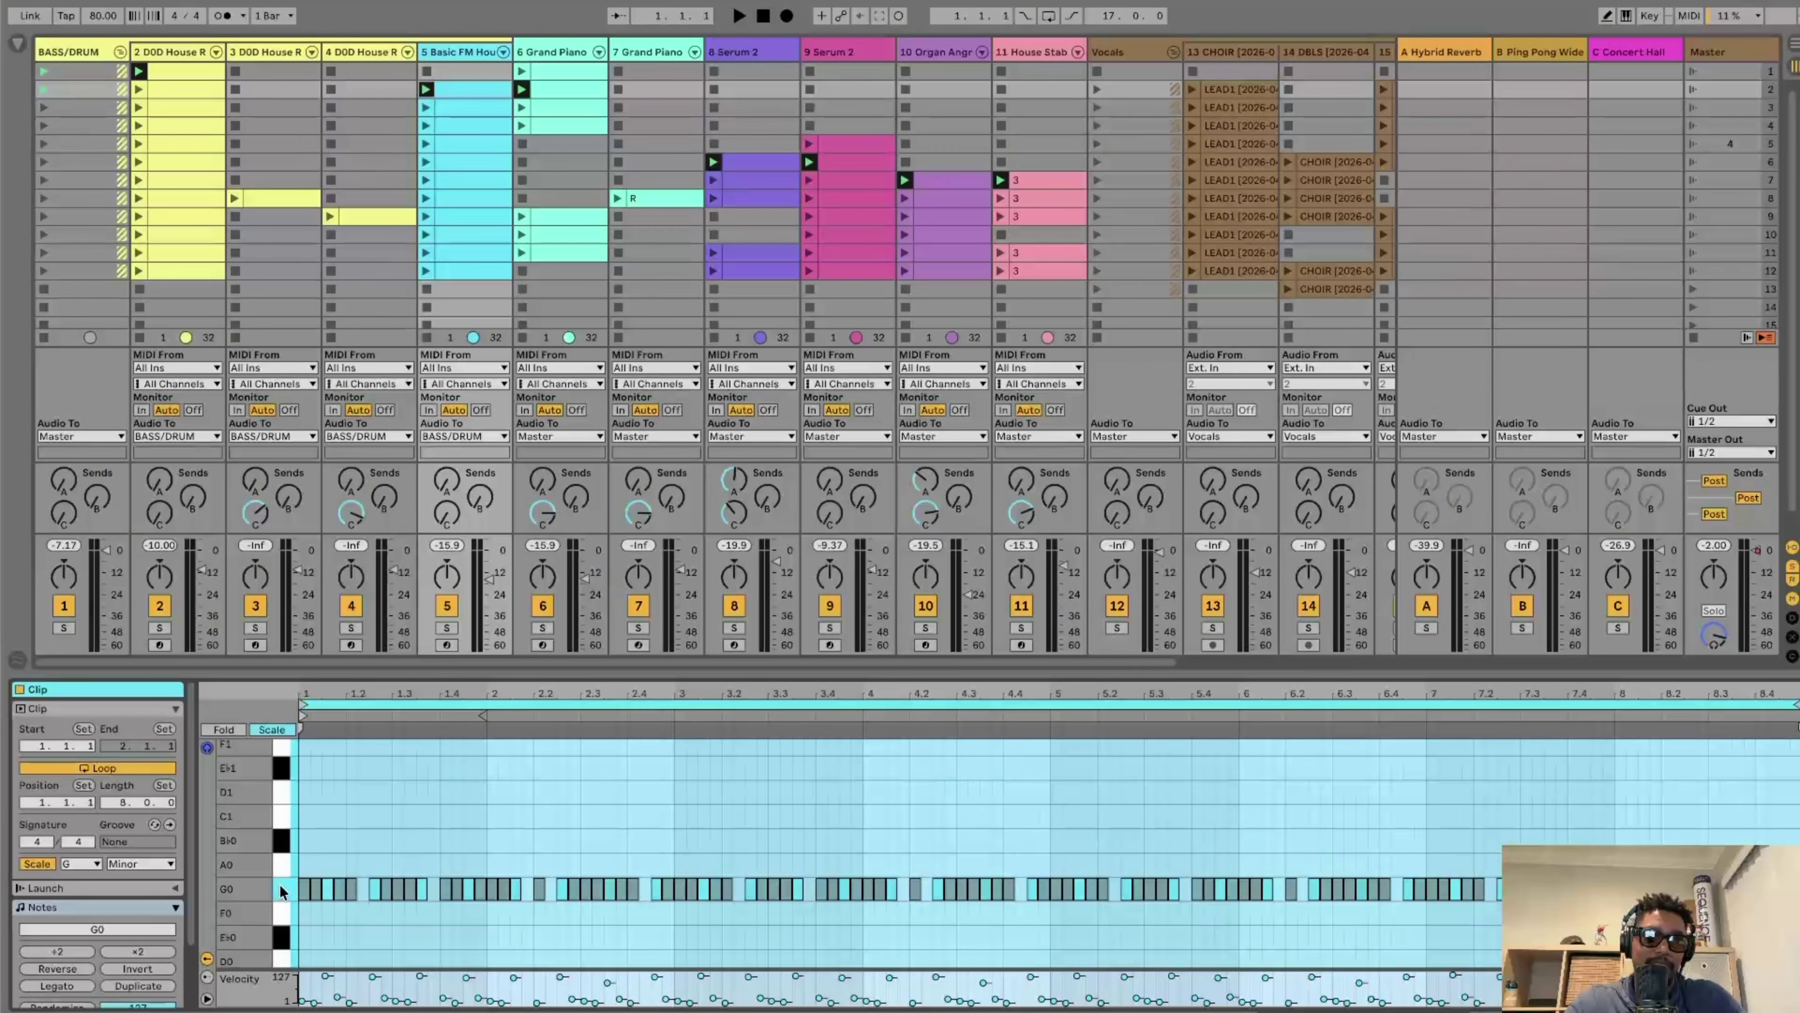
scroll(640, 874, down, 5)
scroll(640, 874, up, 4)
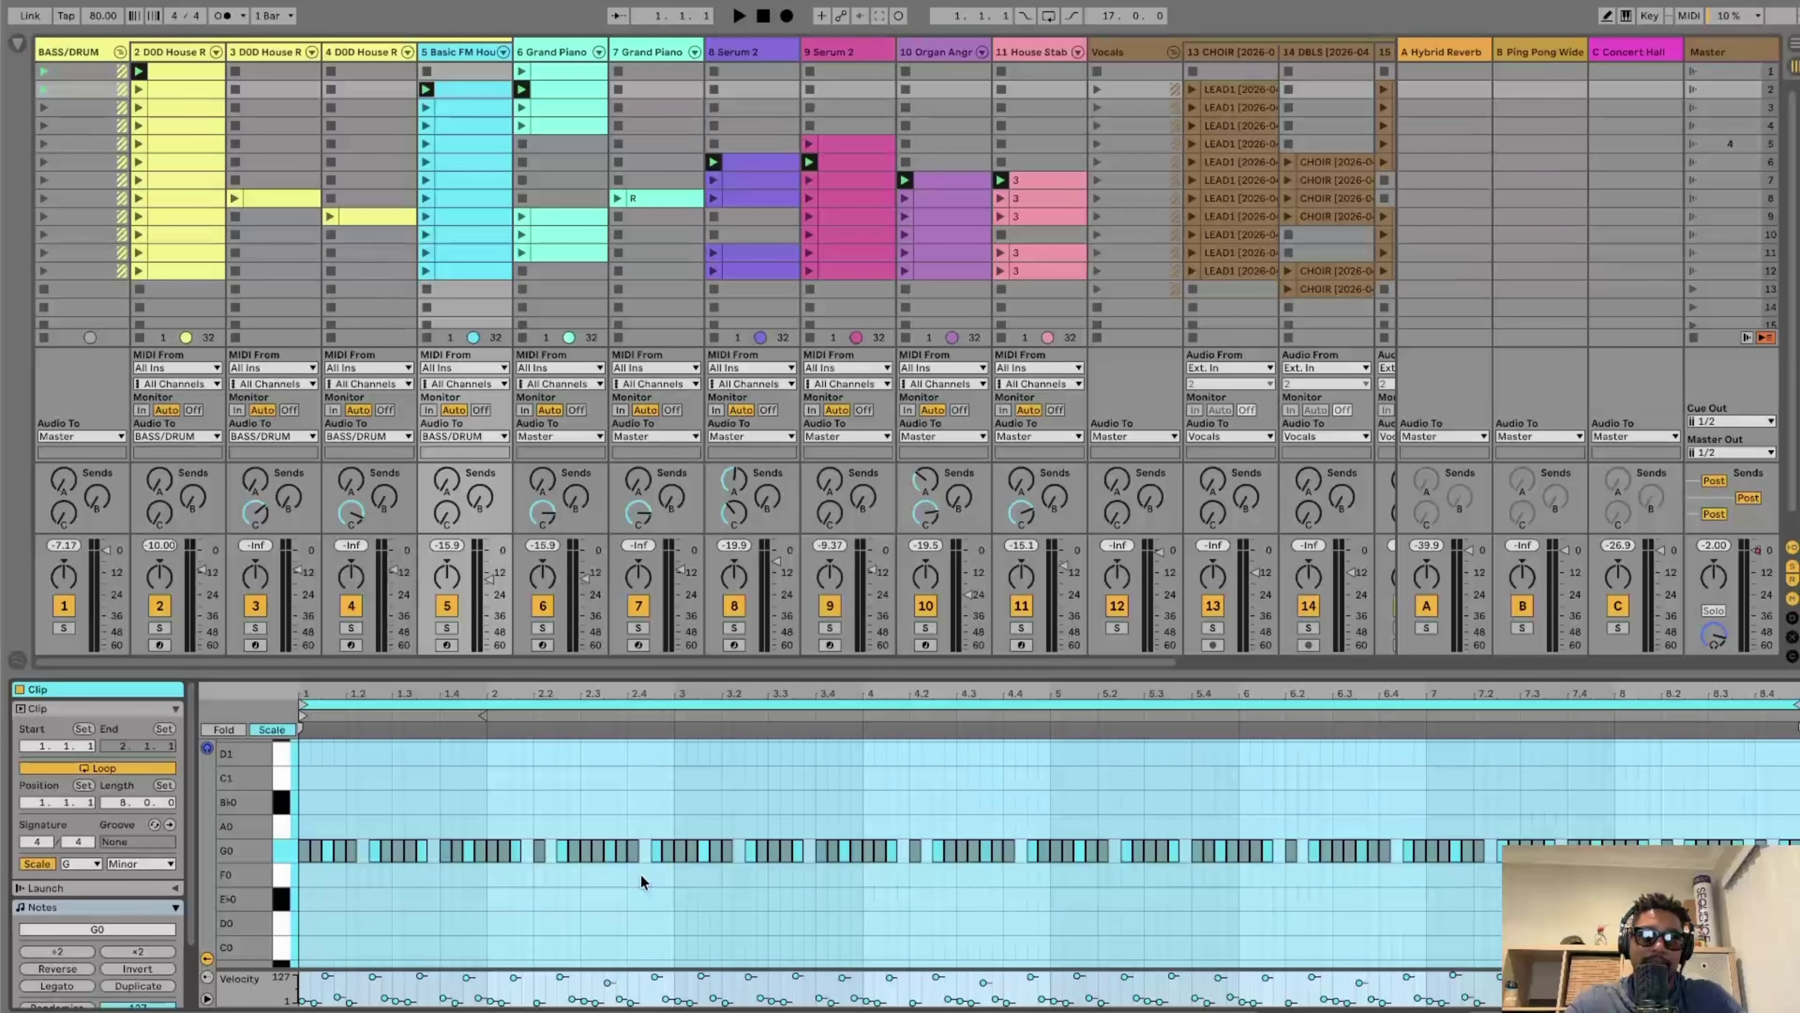
click(573, 89)
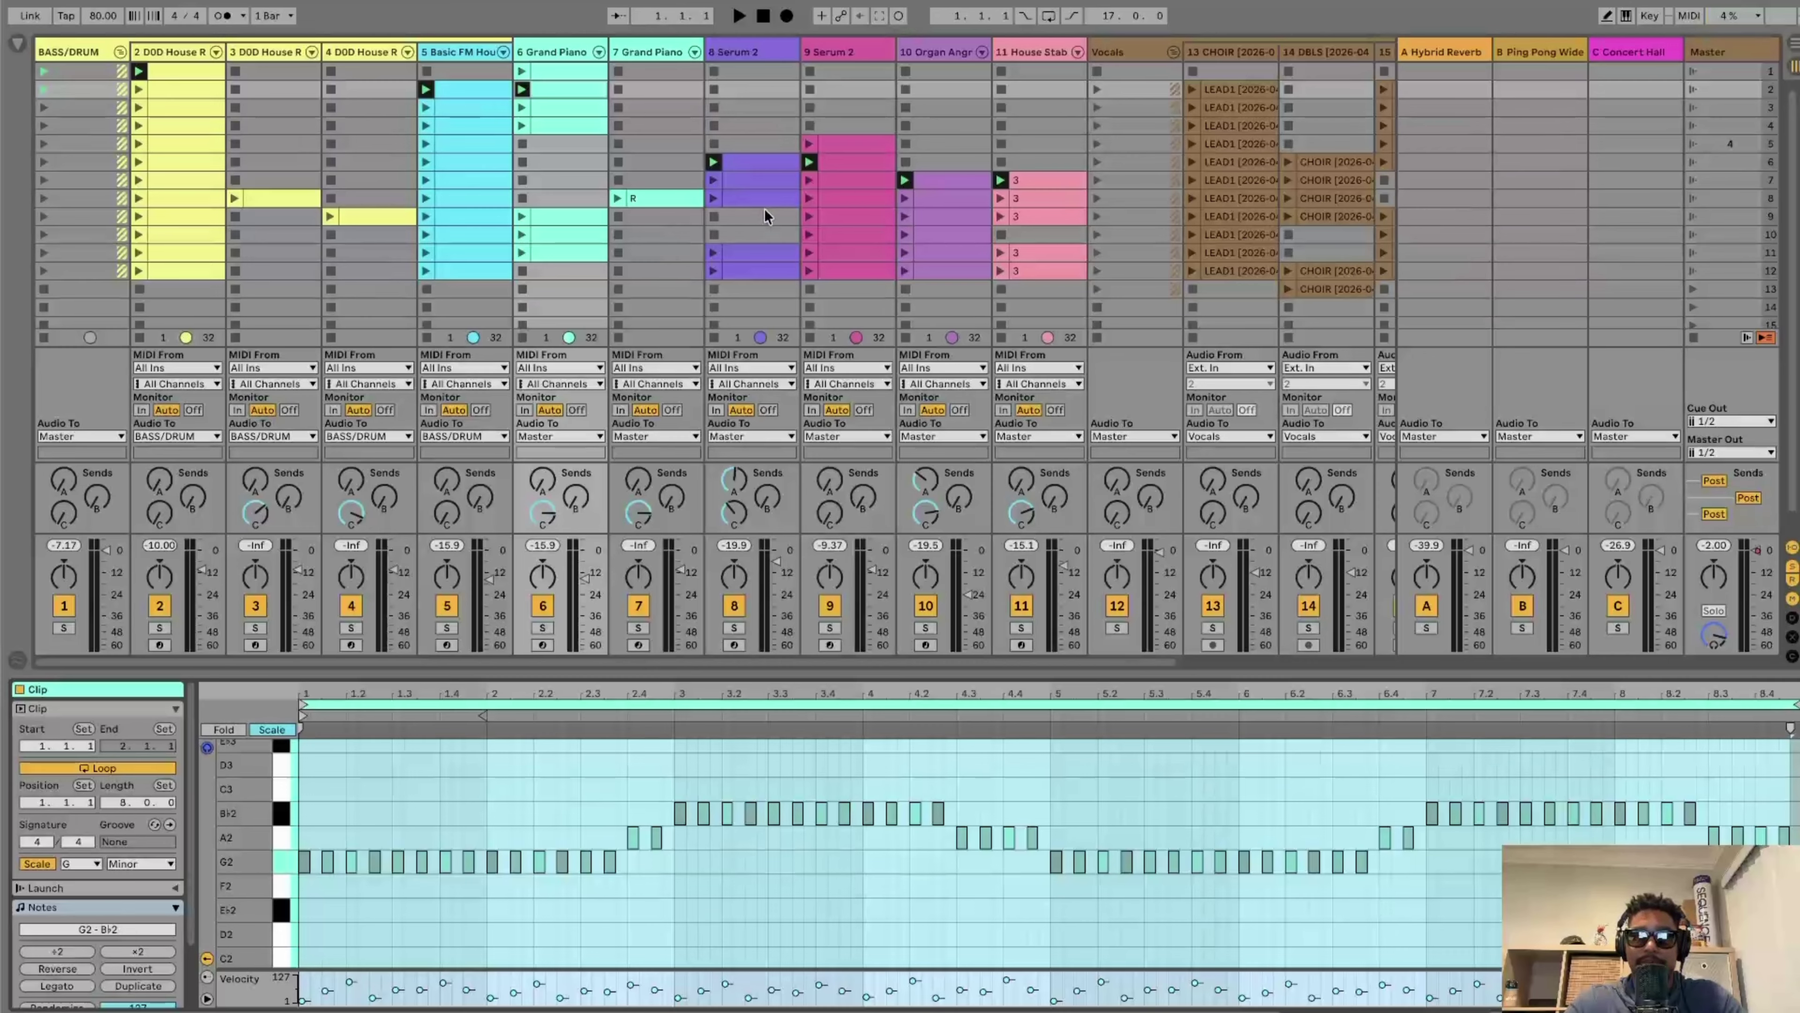
Step: Review the notes of the scene 6 Serum 2 clips on tracks 8 and 9 and the scene 7 organ and House Stab clips
click(771, 160)
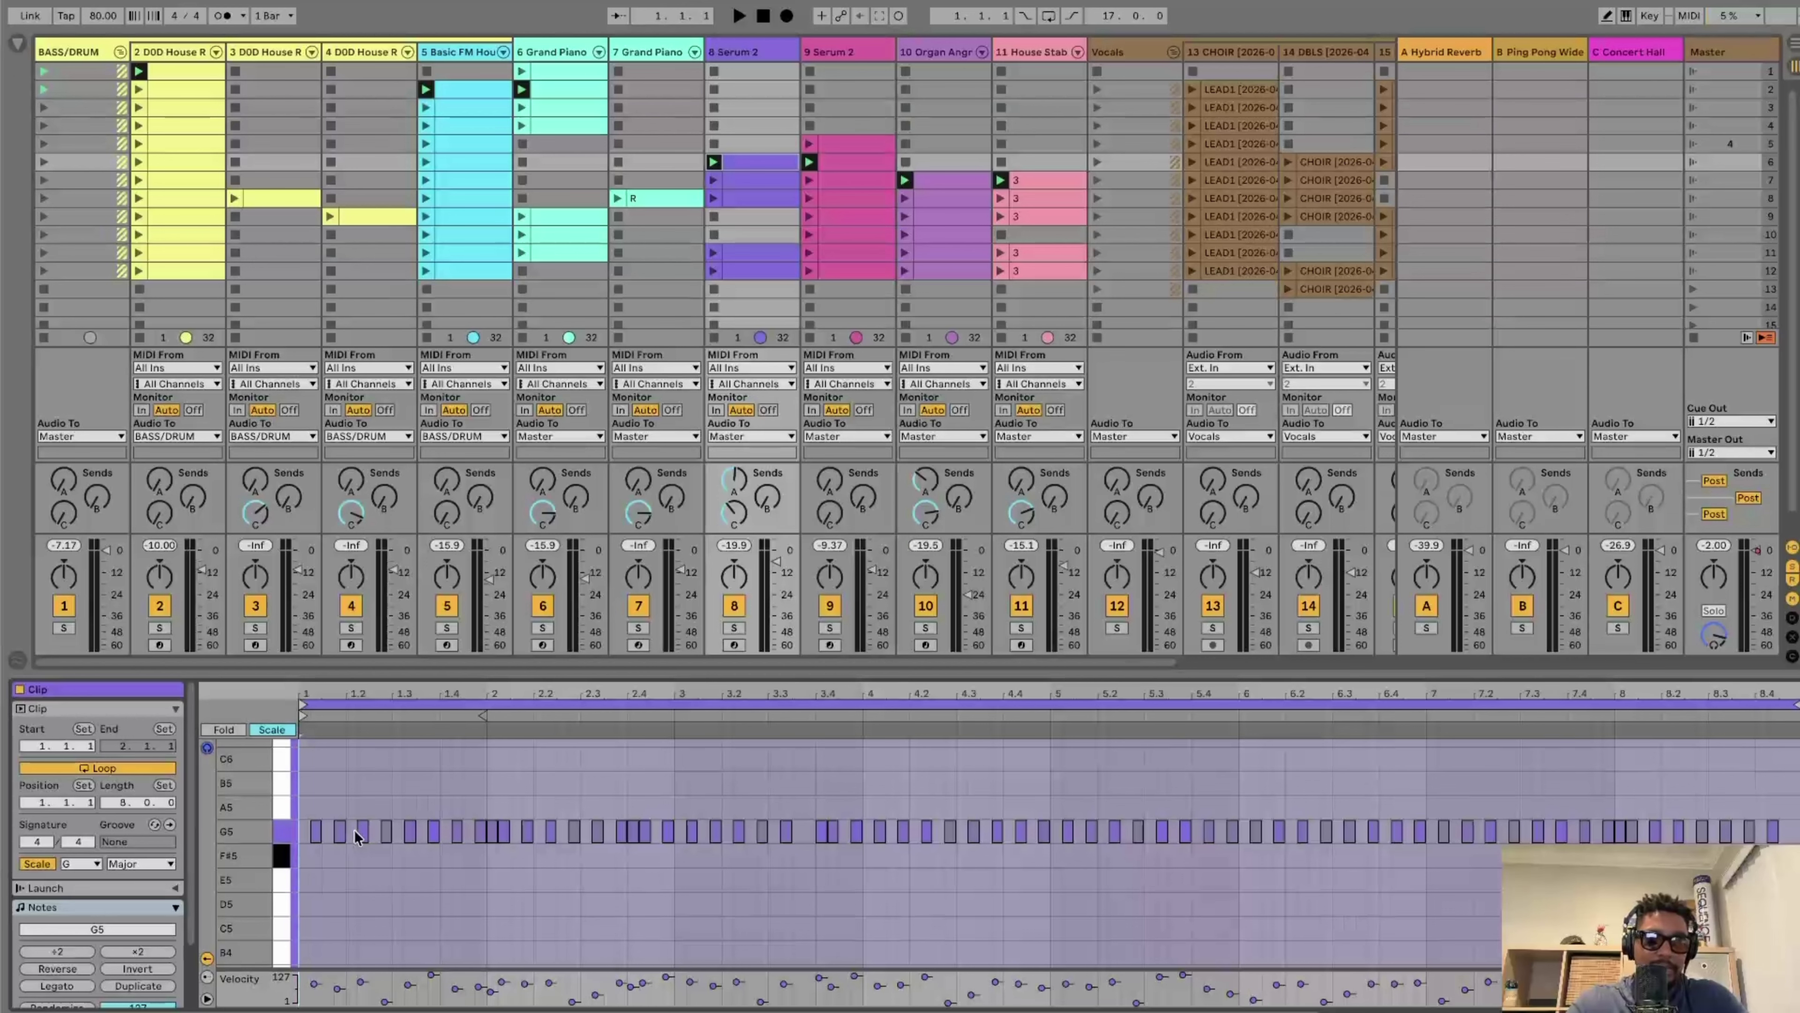
click(839, 167)
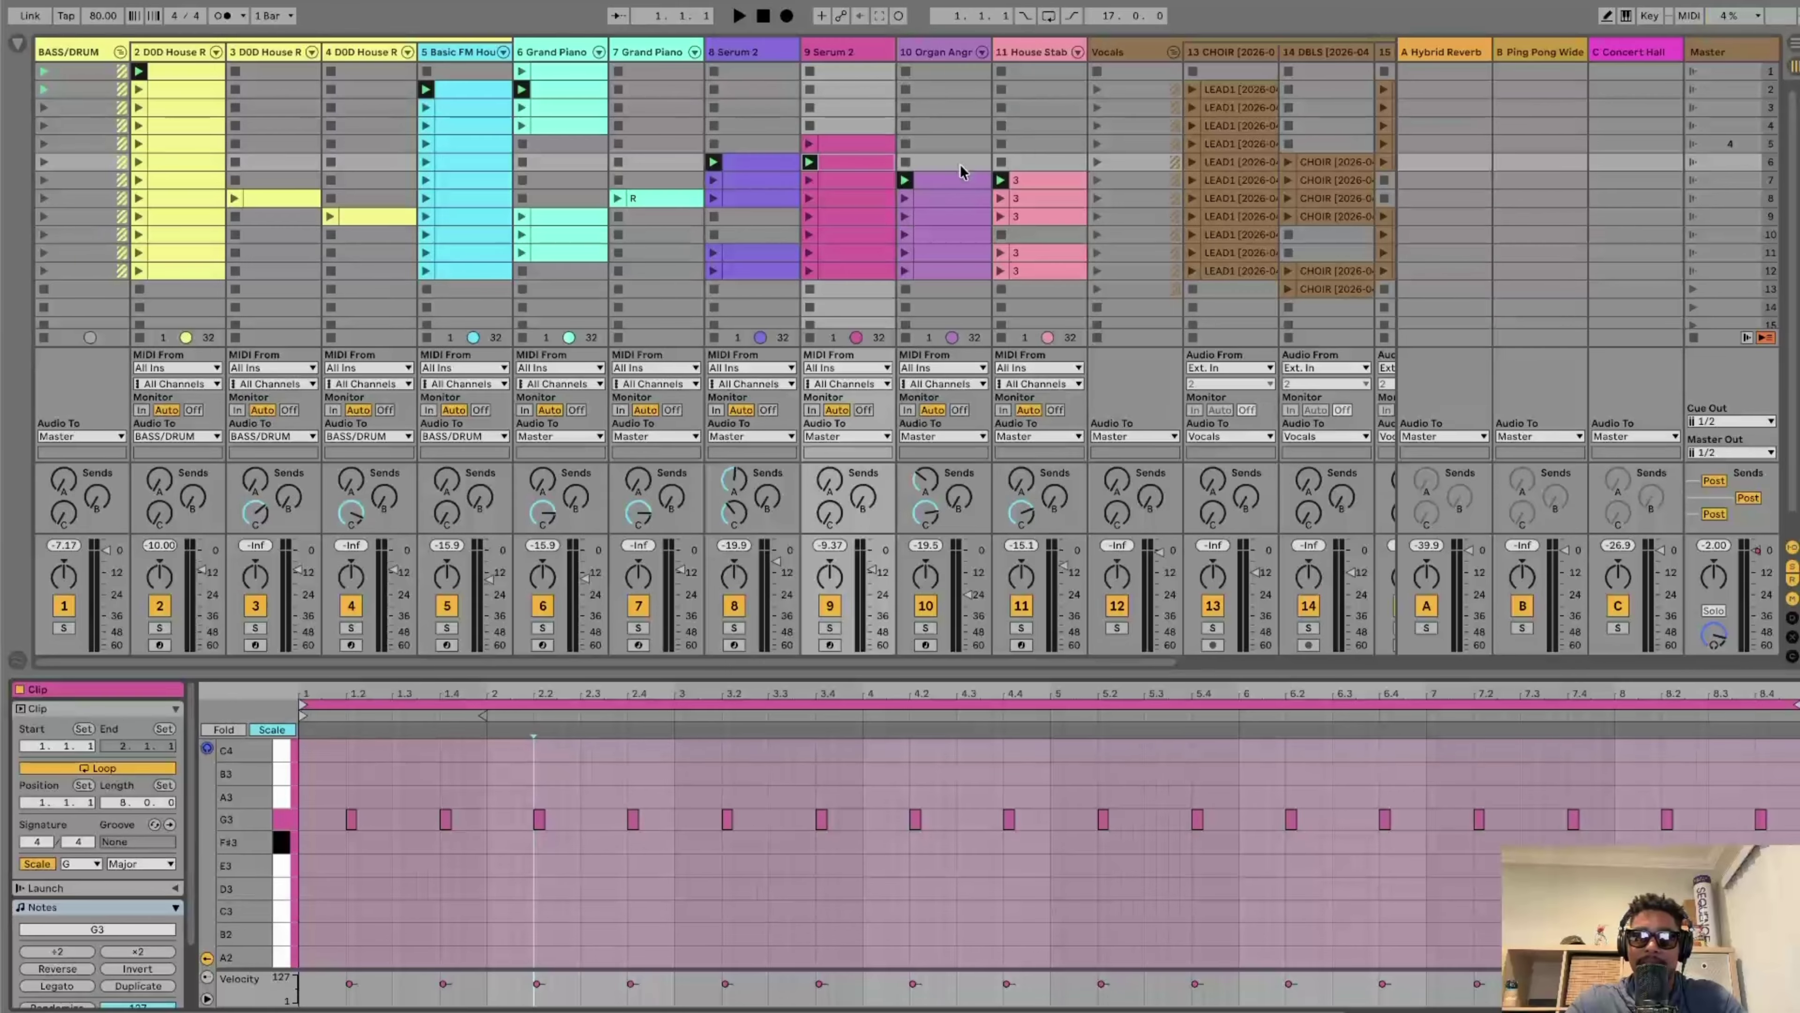
click(957, 180)
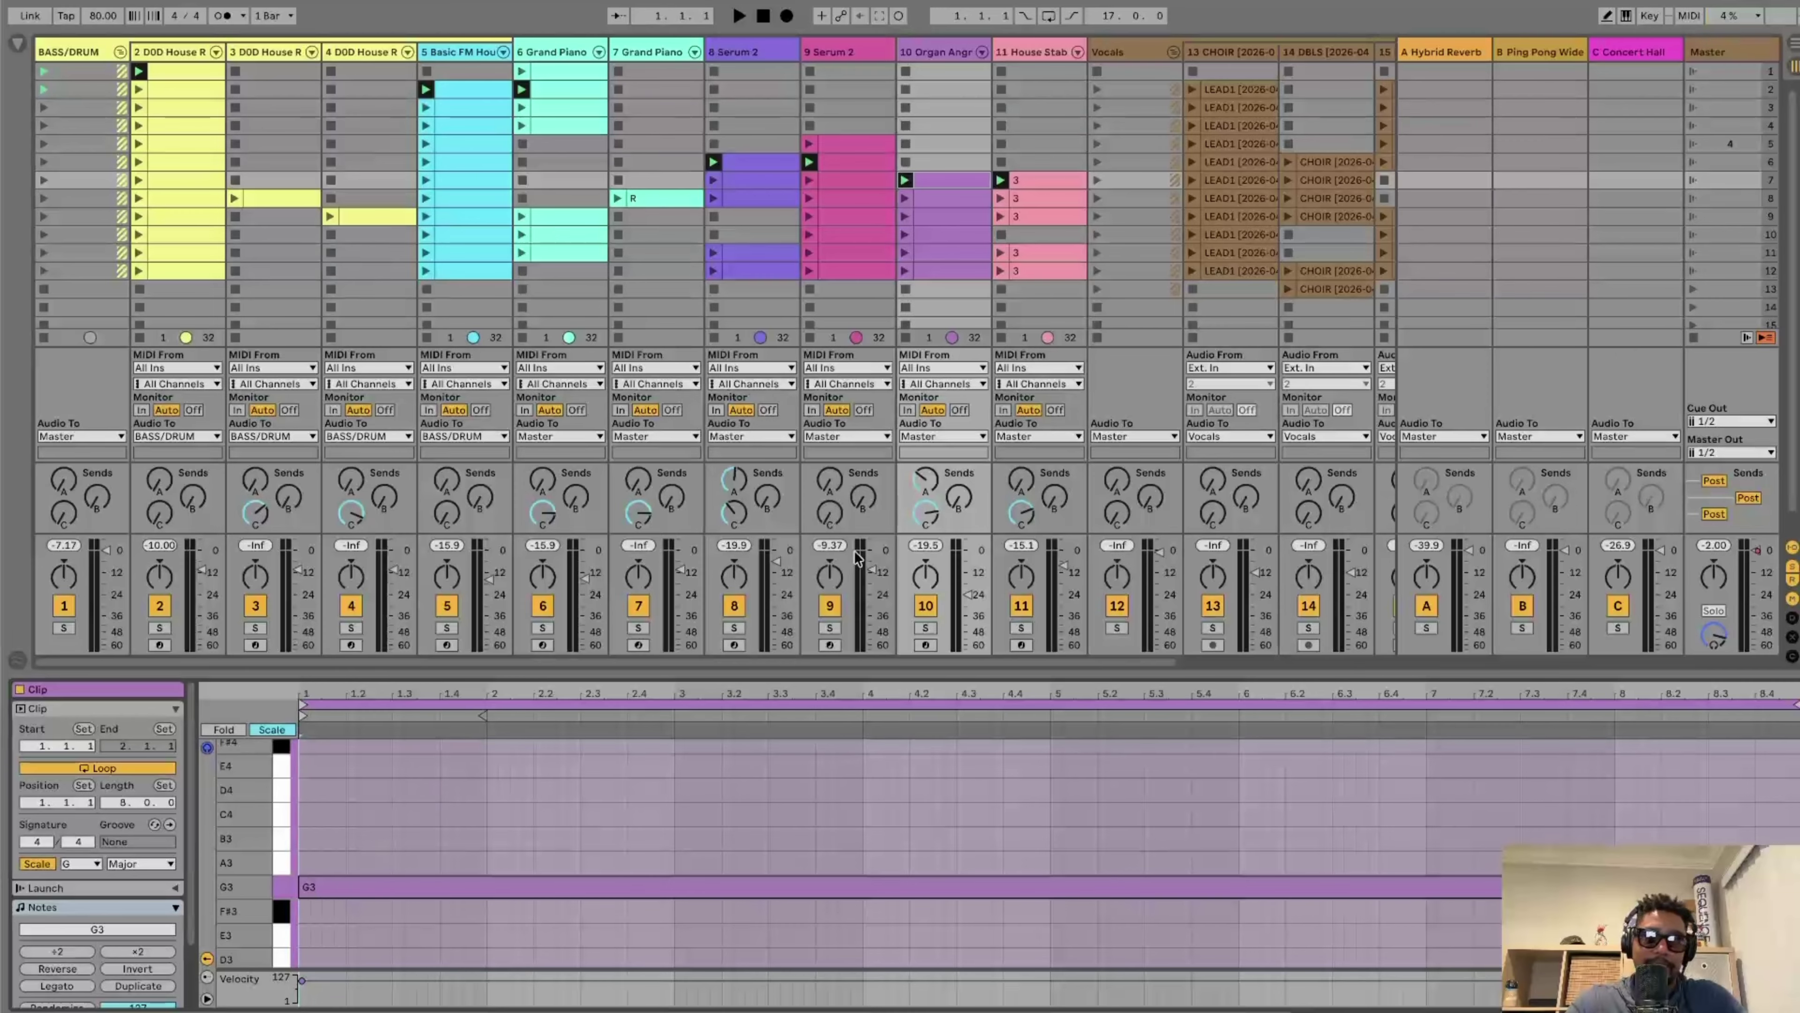
click(1036, 182)
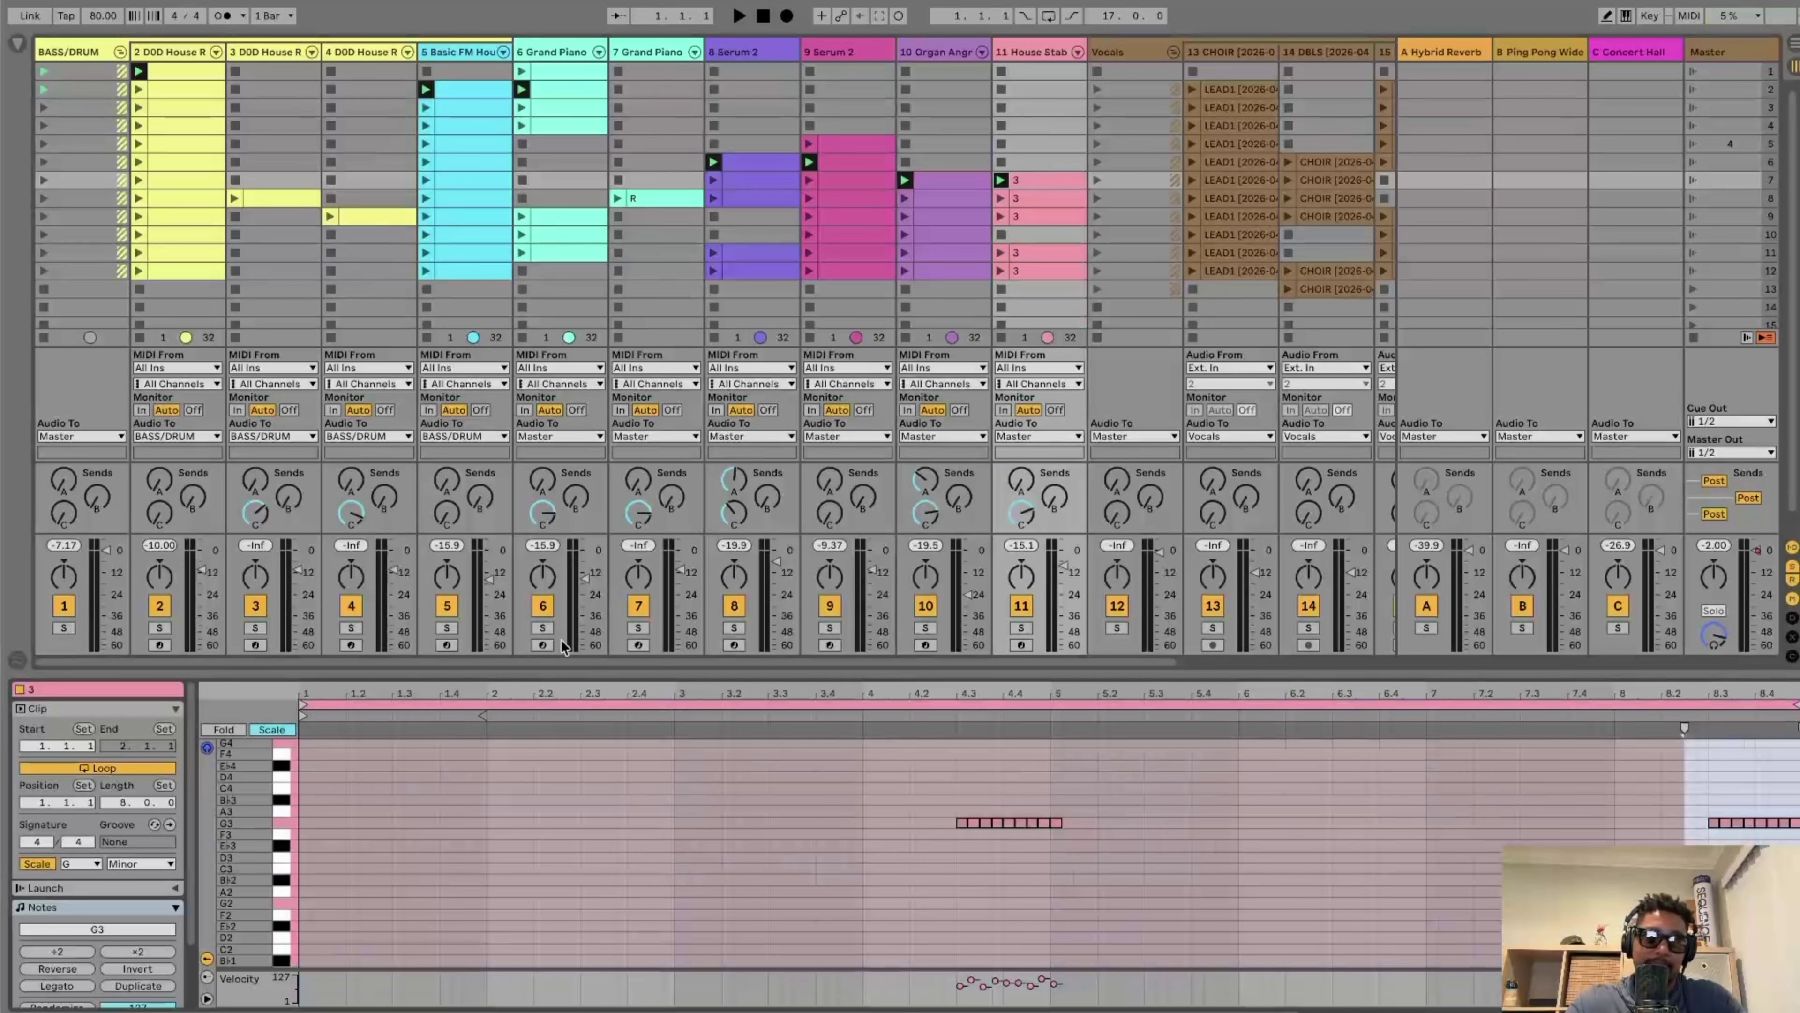